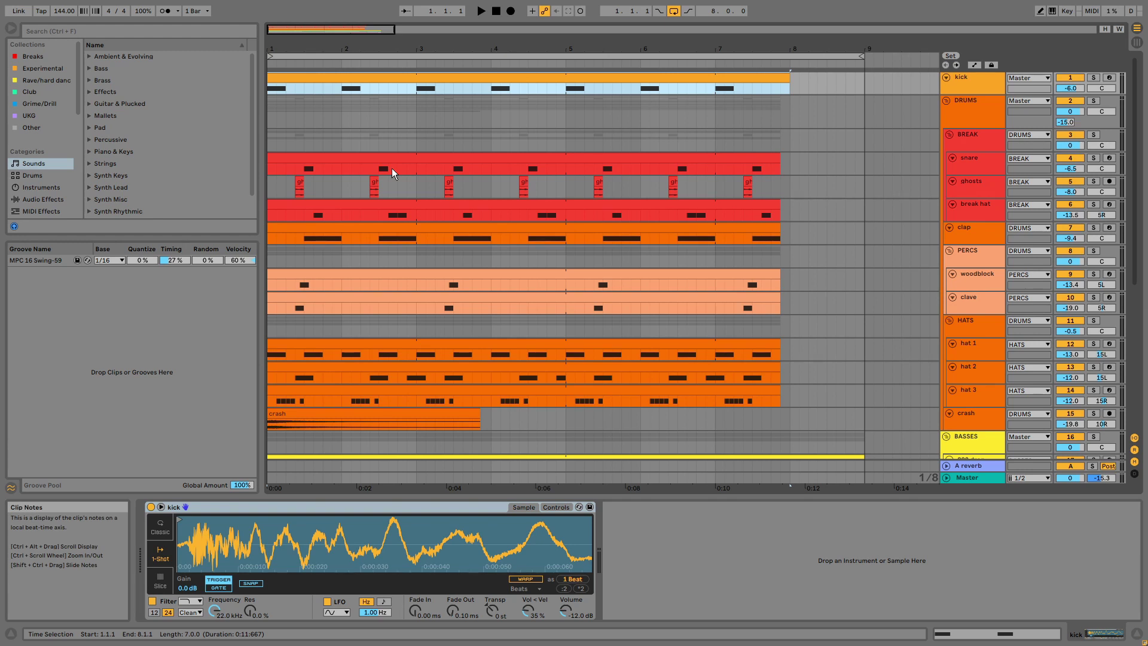
# Play the kick track in solo, remove its solo to hear it in the full mix, and stop playback.
pyautogui.click(1094, 77)
pyautogui.press('space')
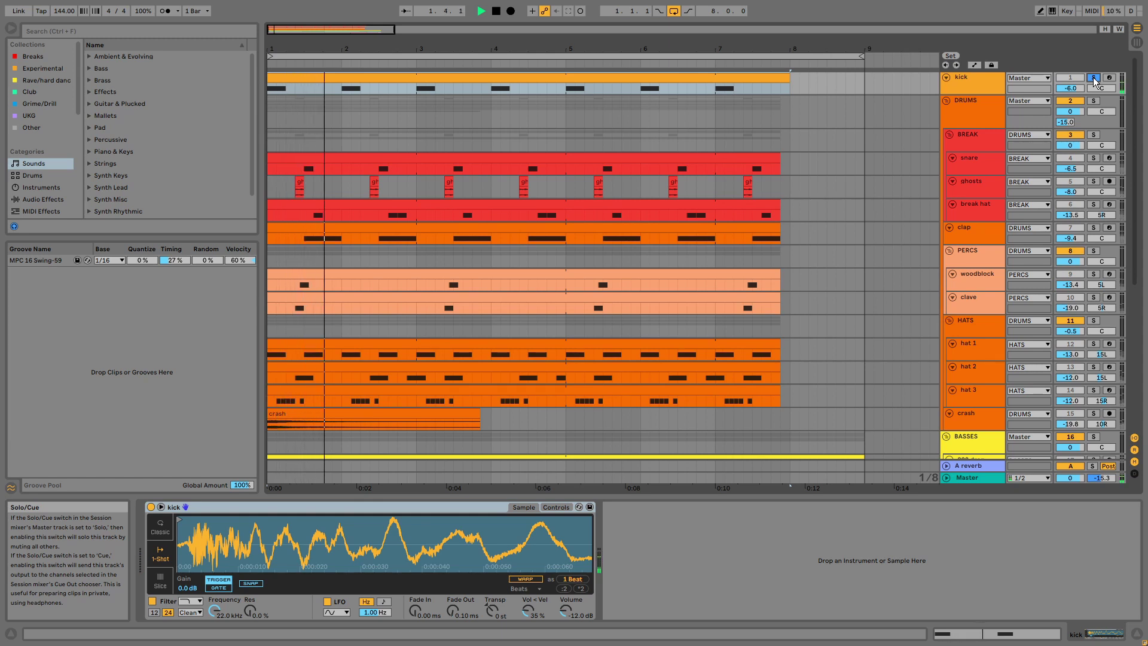
pyautogui.click(1093, 77)
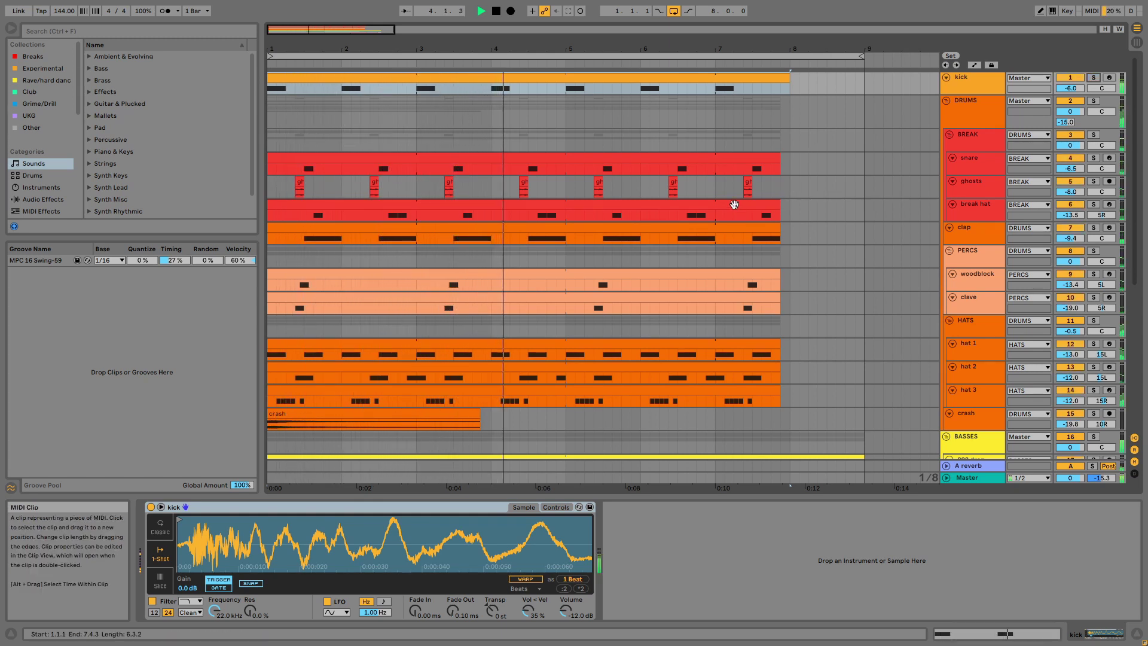
pyautogui.press('space')
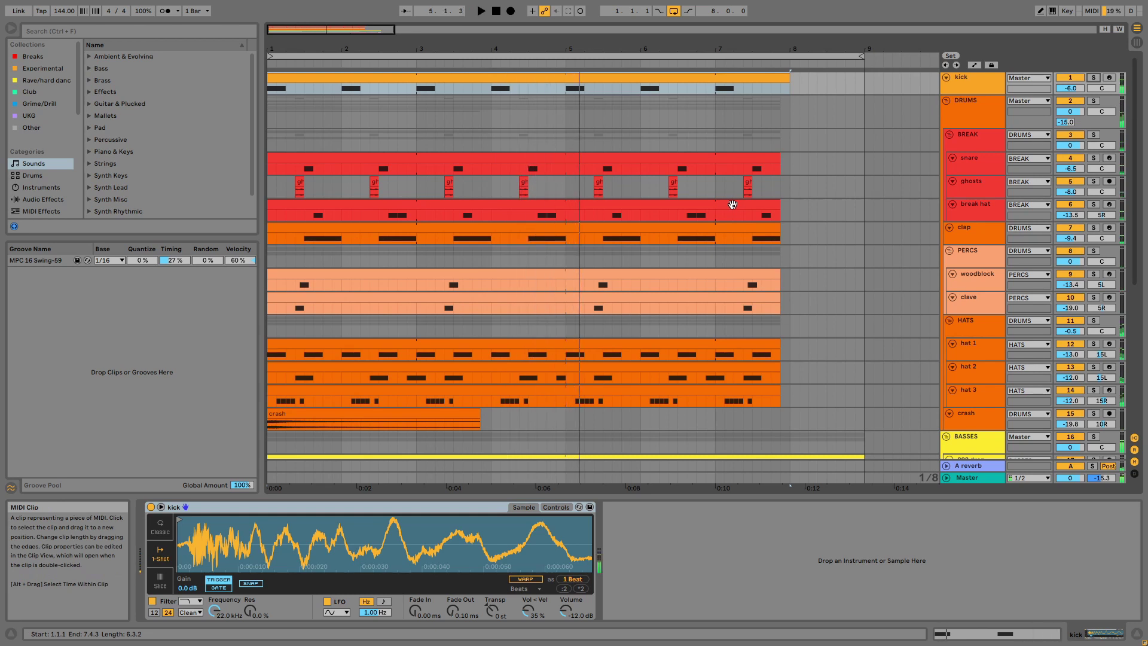
# Solo the DRUMS group and listen to it from the start of the loop.
pyautogui.click(984, 121)
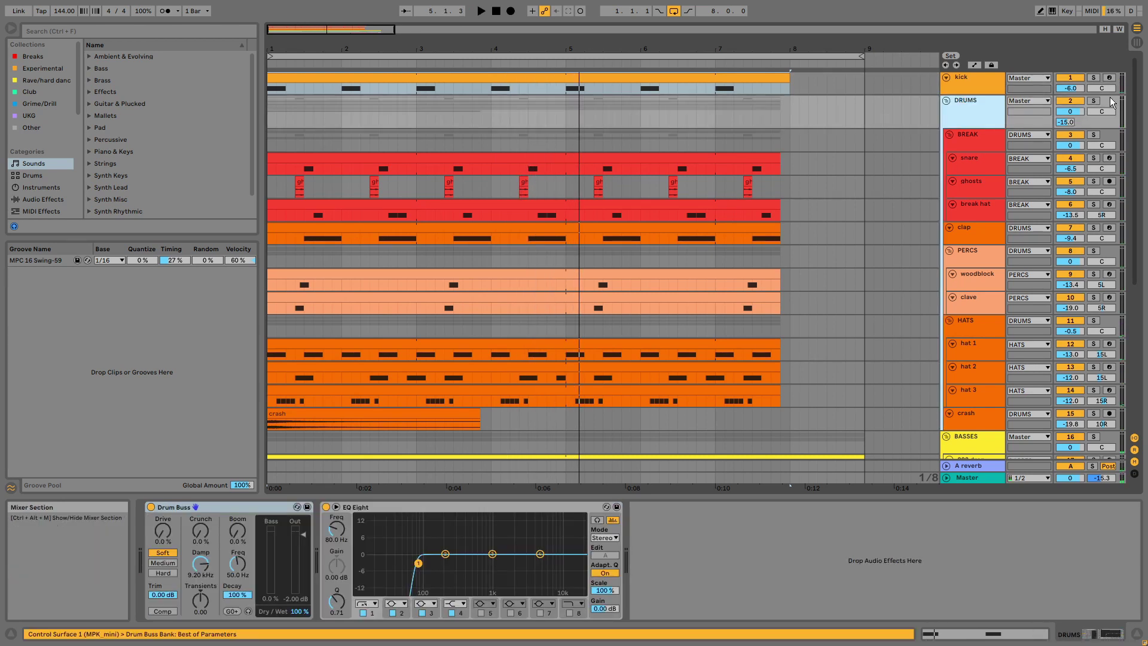
pyautogui.click(1094, 100)
pyautogui.press('space')
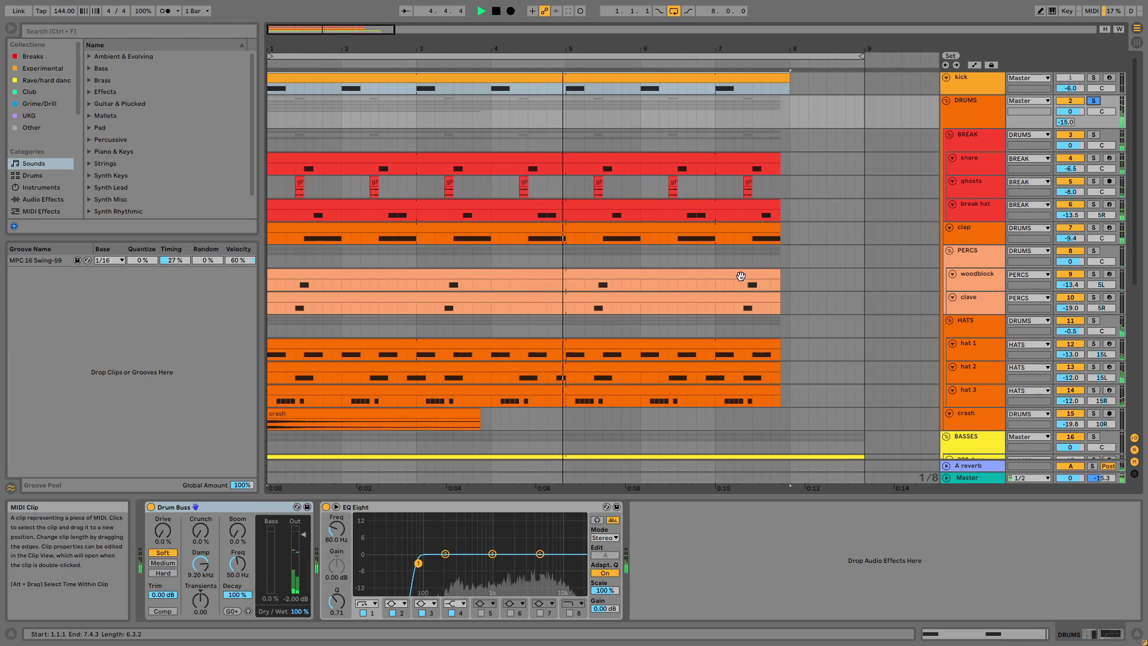
pyautogui.press('space')
# Solo the BREAK group within the drums and play it back.
pyautogui.click(970, 138)
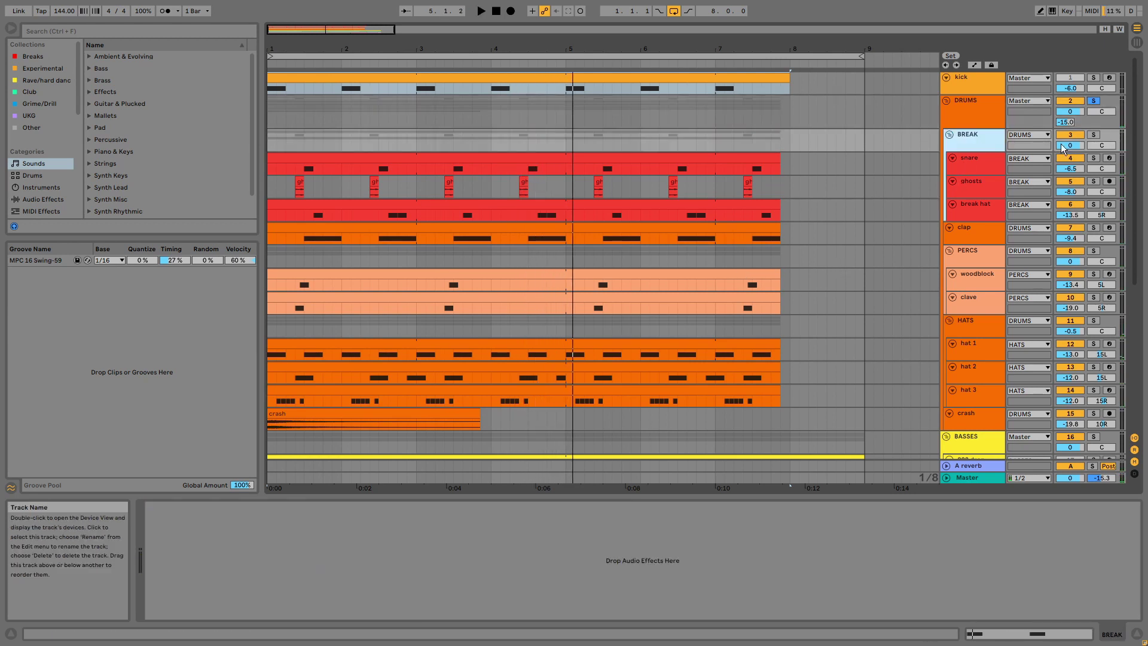
pyautogui.click(1094, 135)
pyautogui.press('space')
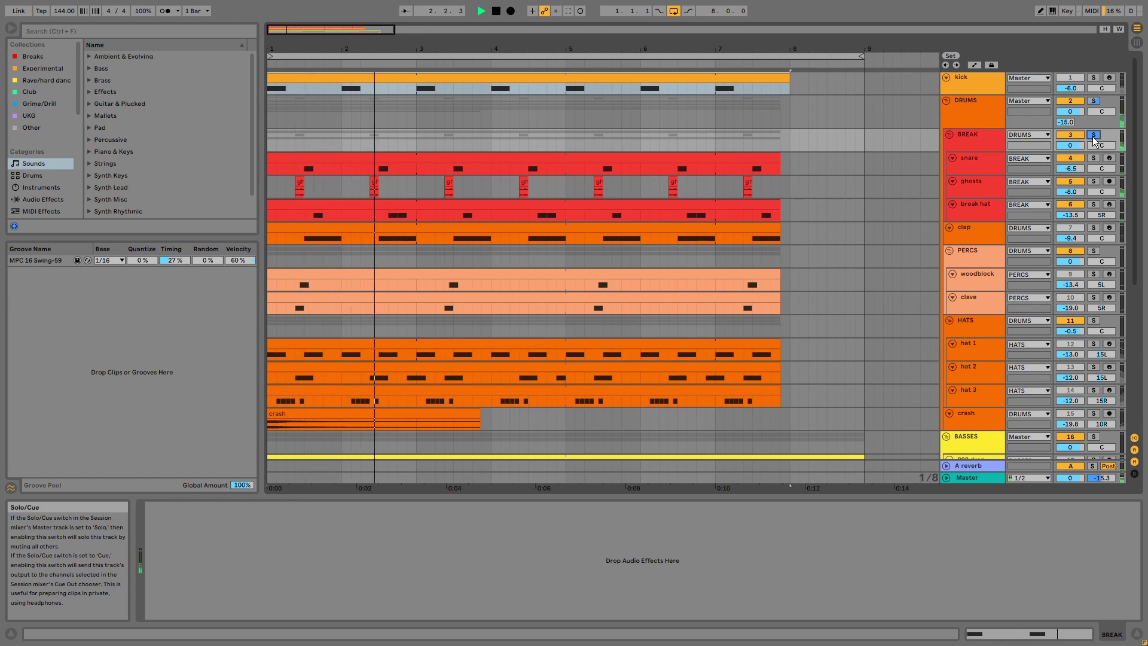
pyautogui.press('space')
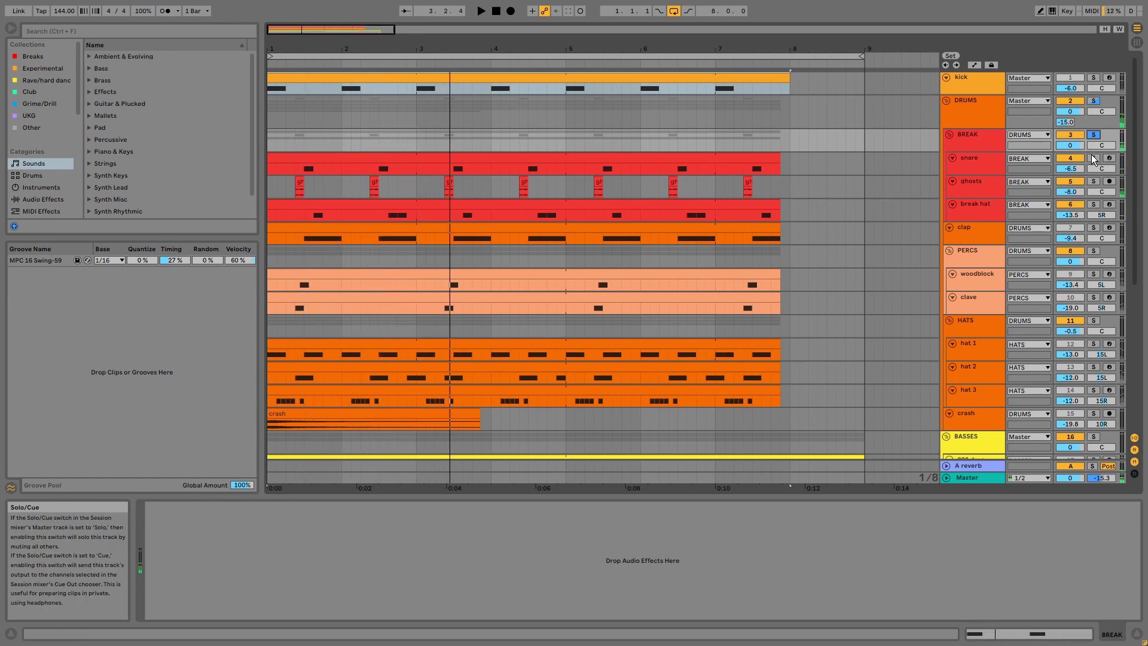
# Listen to the BREAK group's tracks individually in solo, including ghosts and break hat, and clear the solo.
pyautogui.press('space')
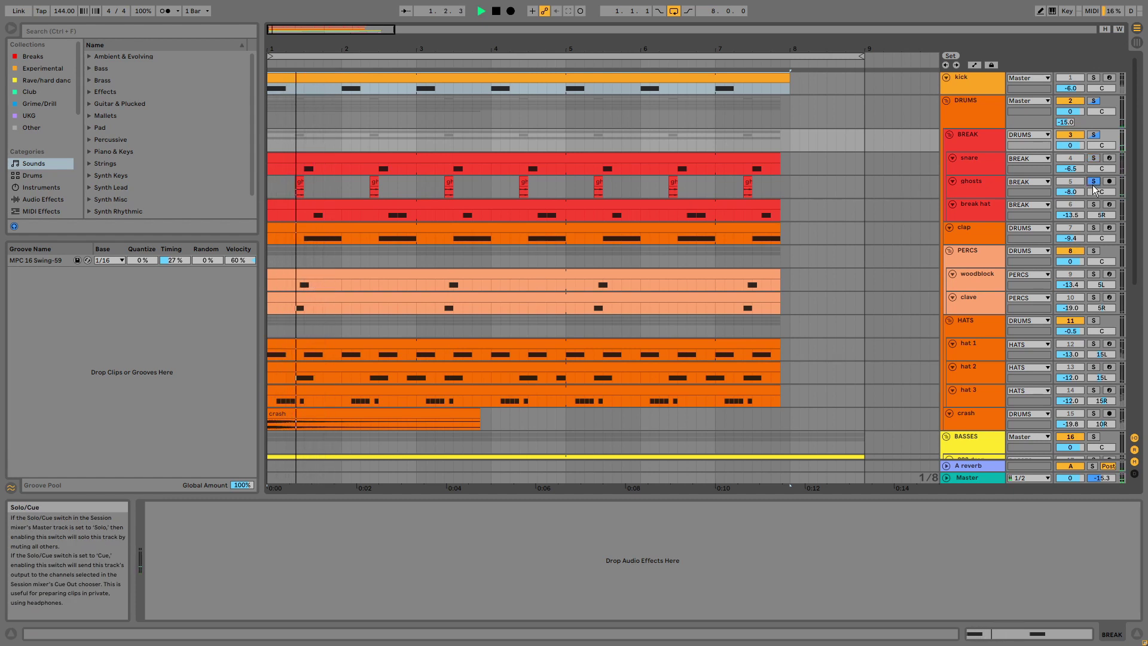
pyautogui.press('space')
pyautogui.press('space')
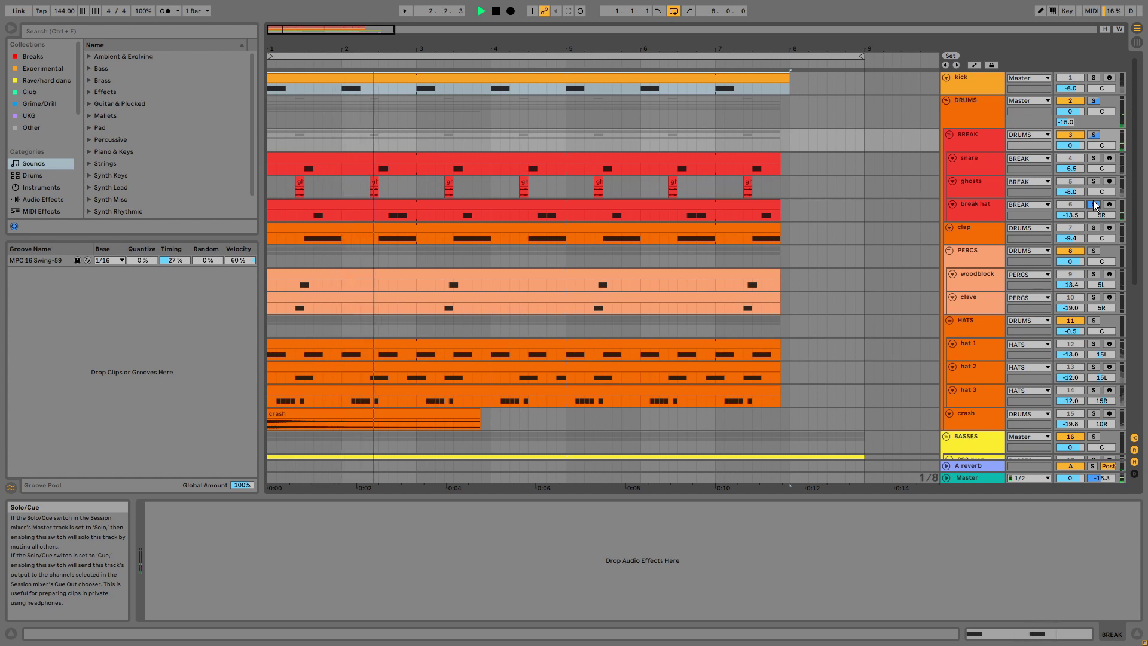
pyautogui.click(1094, 204)
pyautogui.press('space')
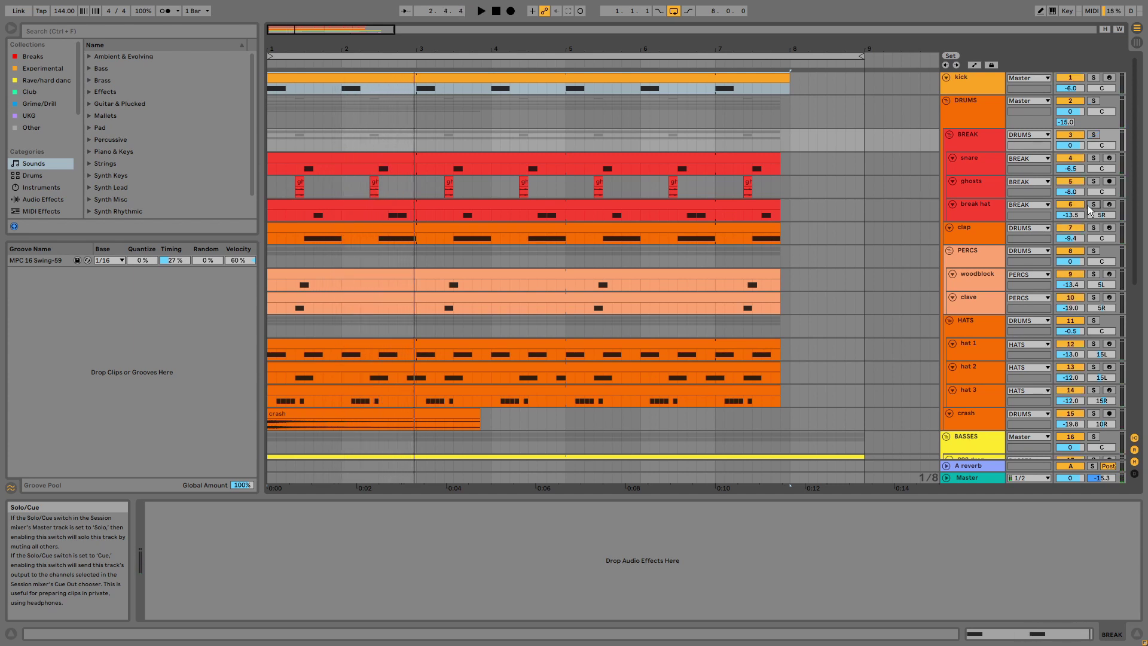
# Play the clap track in solo, compare it with the full mix, and return it to solo.
pyautogui.click(1004, 238)
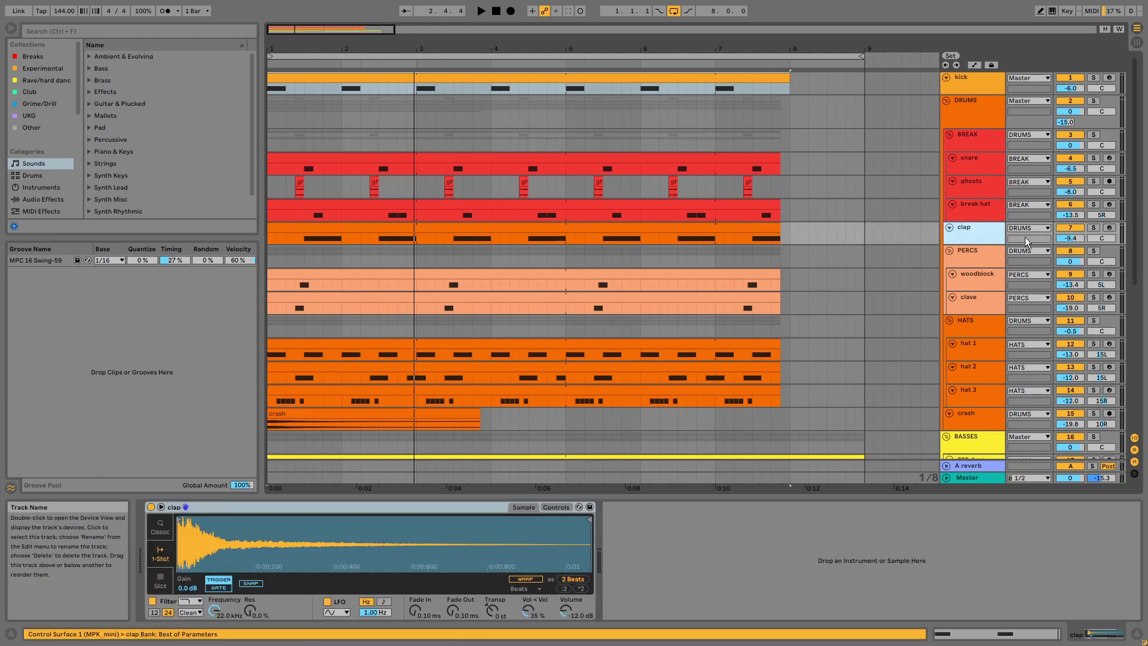
pyautogui.click(1093, 227)
pyautogui.press('space')
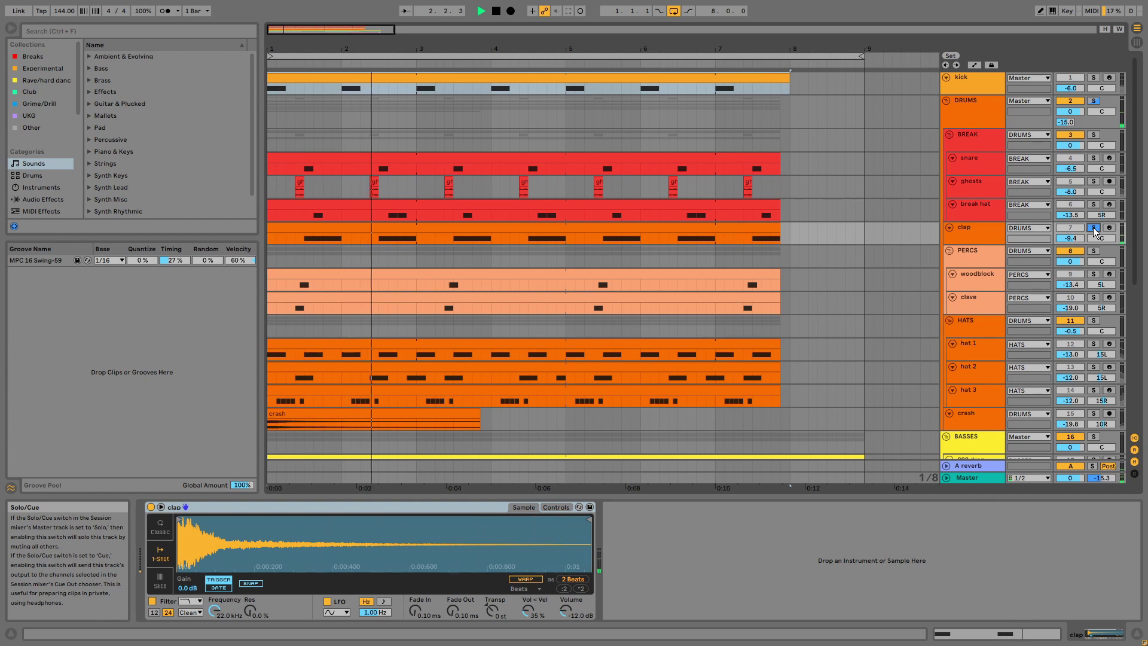
pyautogui.click(1093, 227)
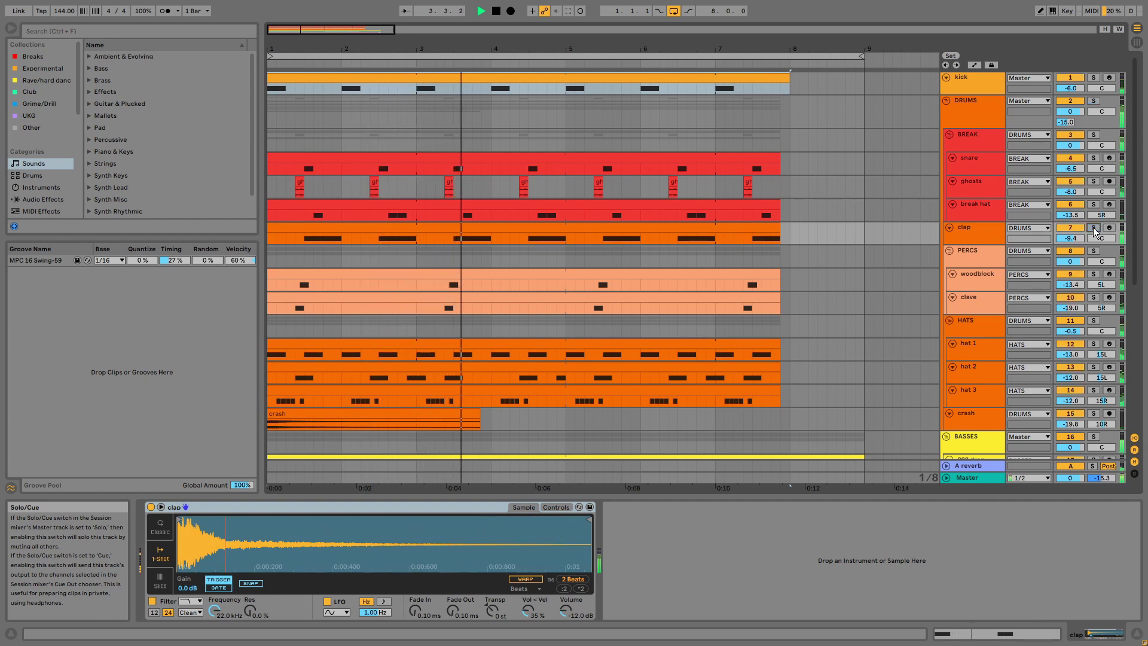
pyautogui.click(1093, 228)
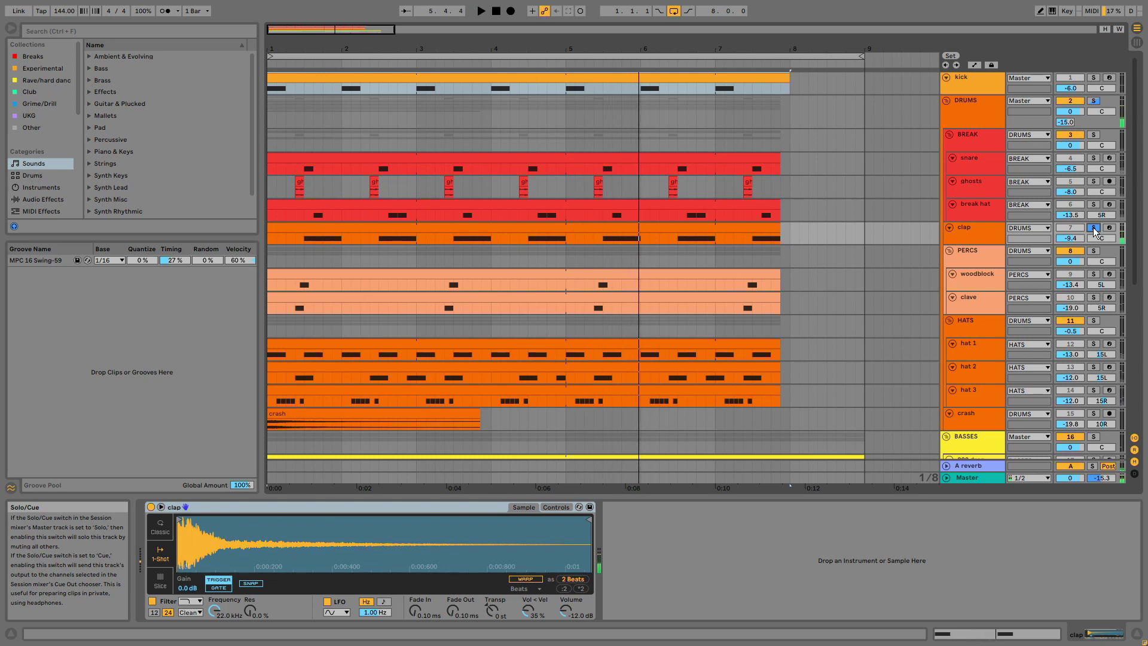
pyautogui.press('space')
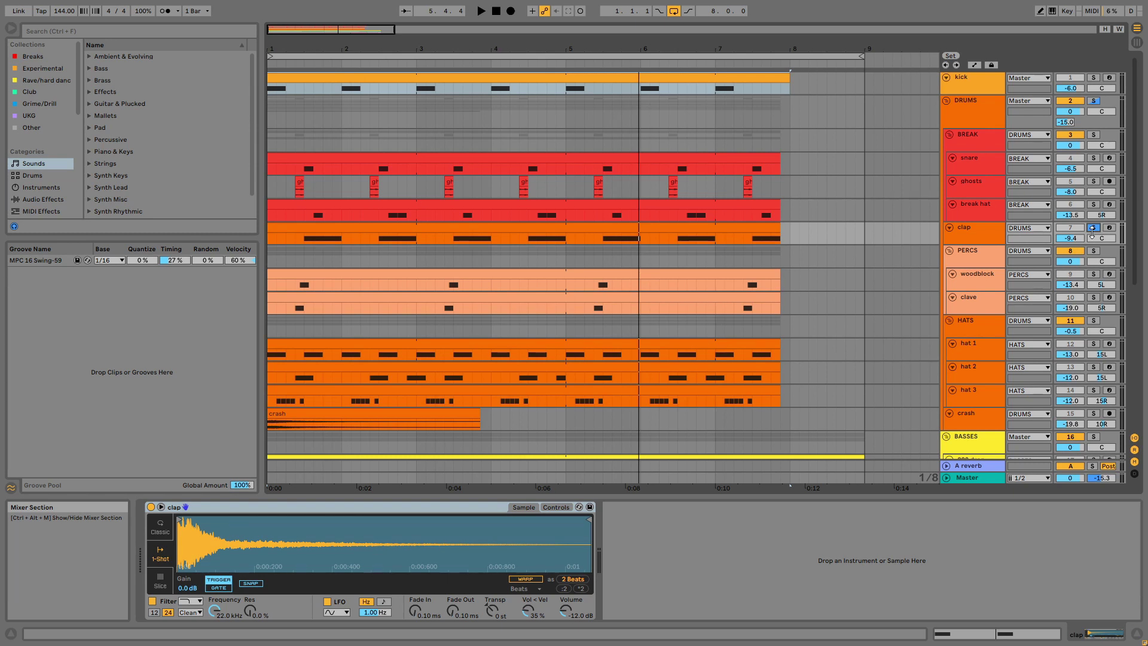
# Solo the PERCS group in place of the clap and play it back.
pyautogui.click(1093, 251)
pyautogui.press('space')
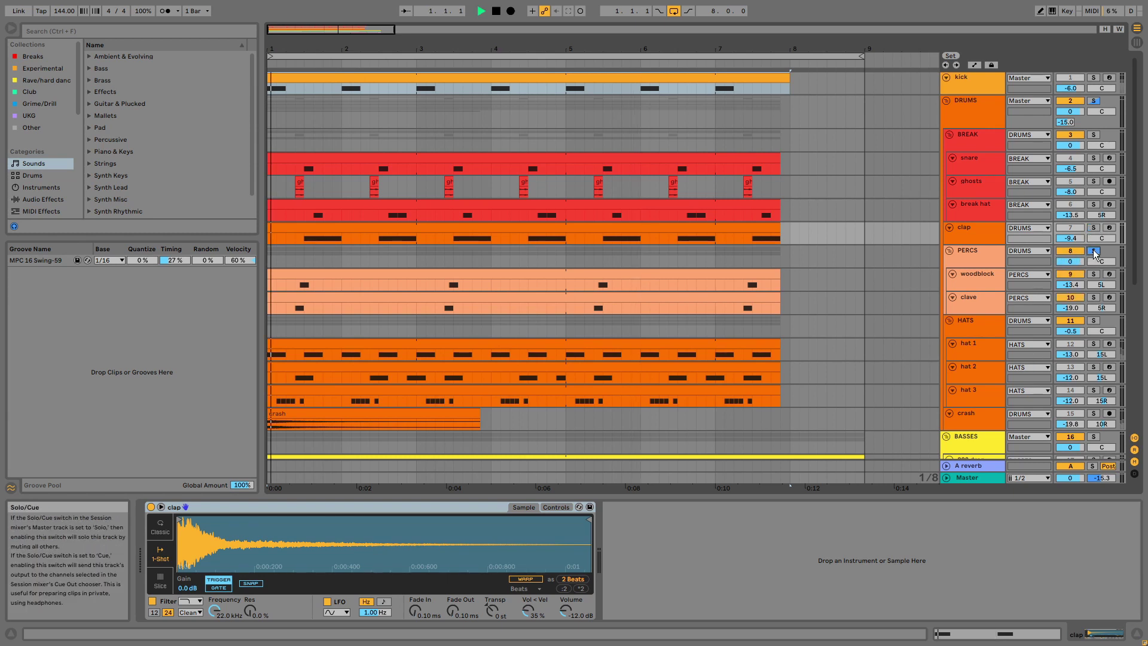
pyautogui.click(1097, 251)
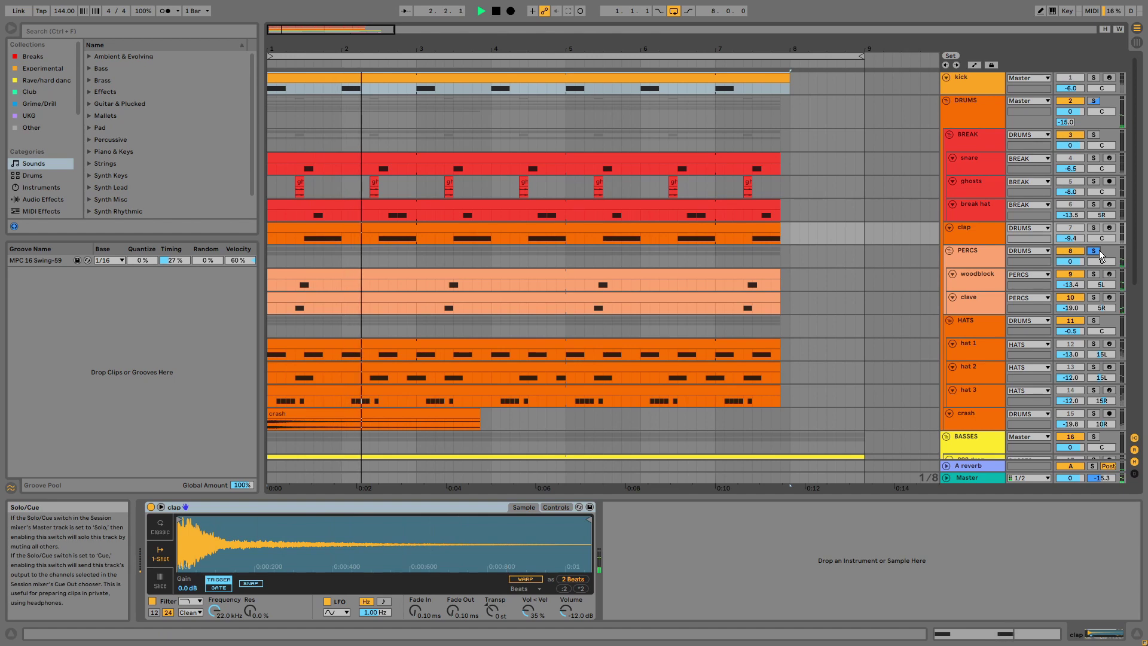
# Open the woodblock and clave MIDI clips one after the other to examine their note patterns during playback.
pyautogui.doubleClick(707, 274)
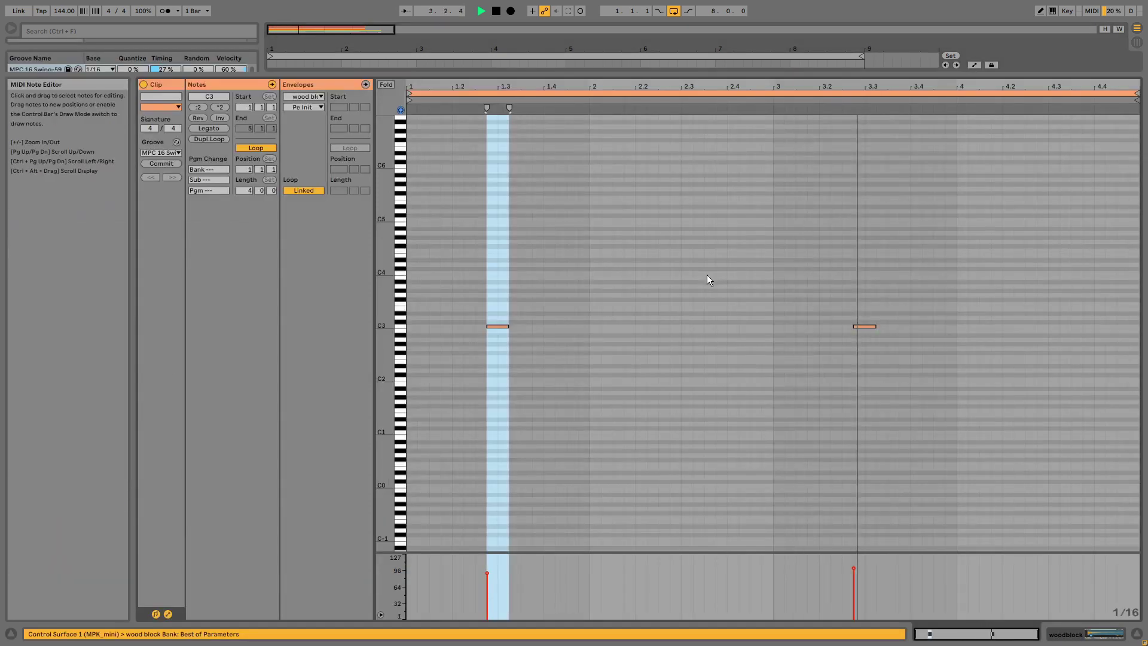
pyautogui.hotkey('ctrl', 'alt', 'e')
pyautogui.click(656, 102)
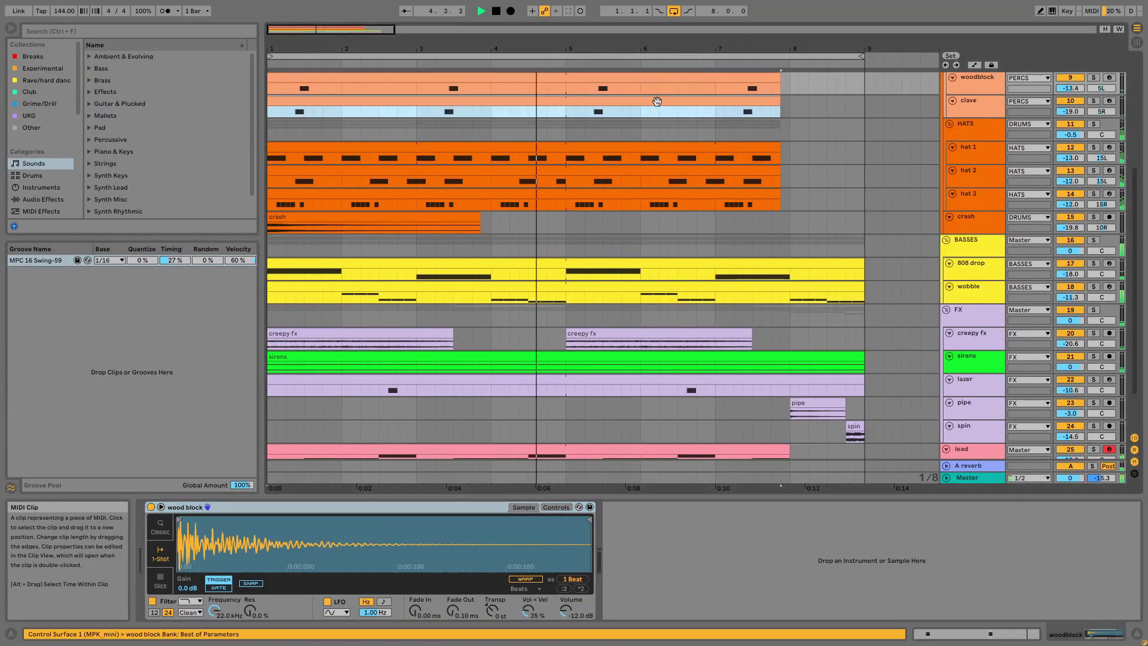
pyautogui.hotkey('ctrl', 'alt', 'e')
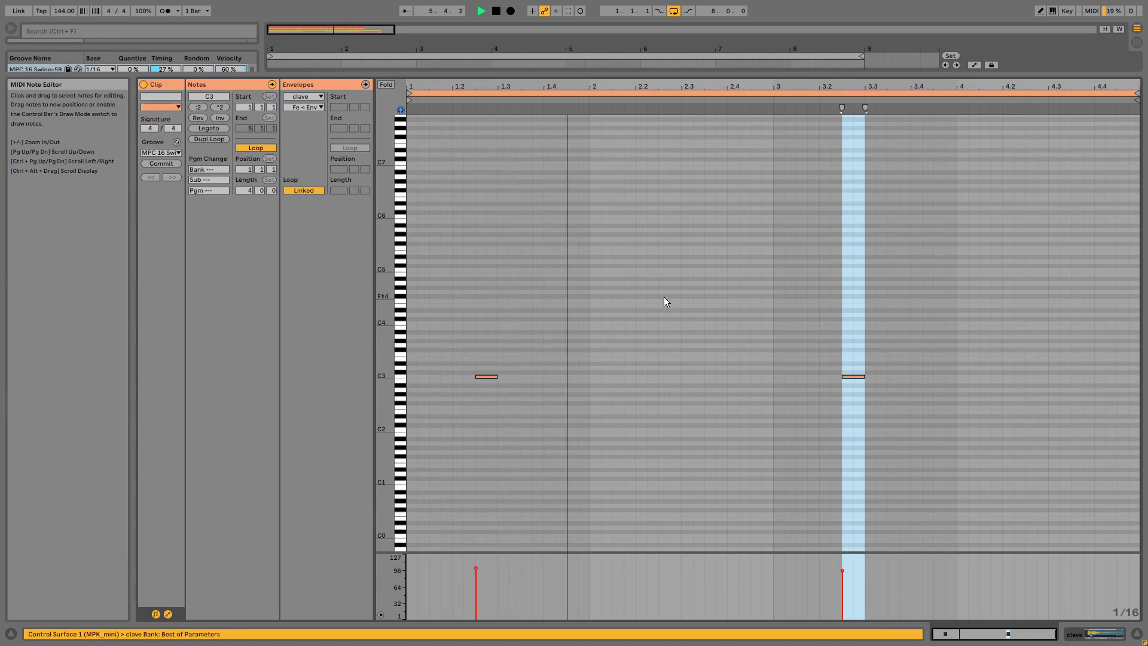
pyautogui.hotkey('ctrl', 'alt', 'e')
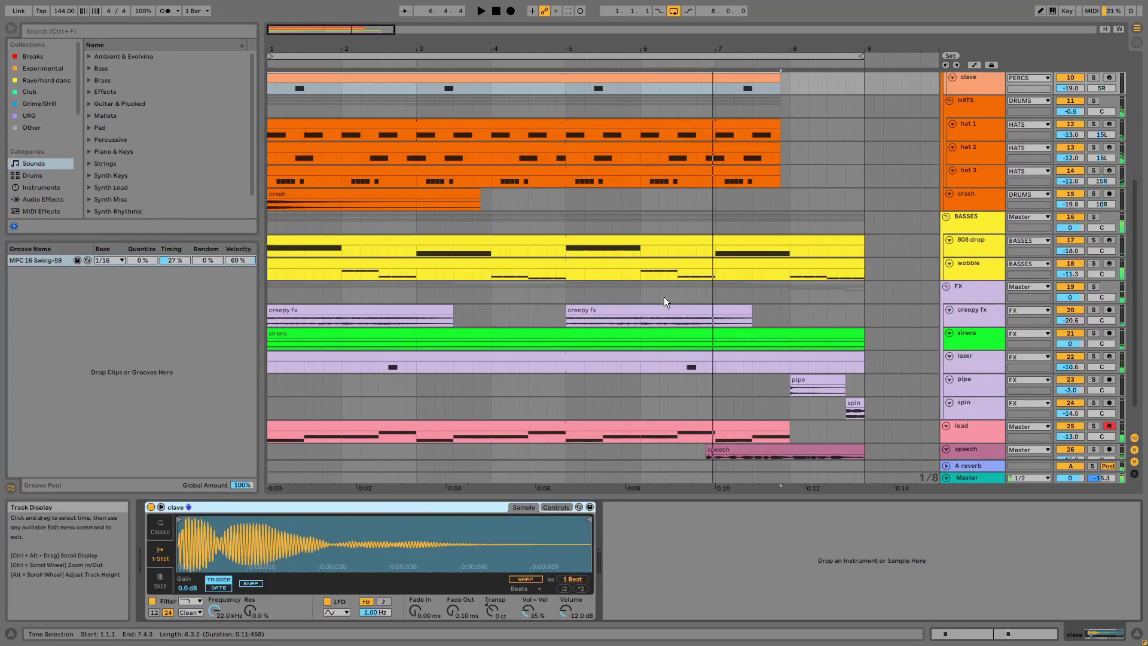
# Solo the BREAK group, the clap track and the PERCS group together and listen to the combination.
pyautogui.scroll(2, 663, 297)
pyautogui.scroll(6, 664, 297)
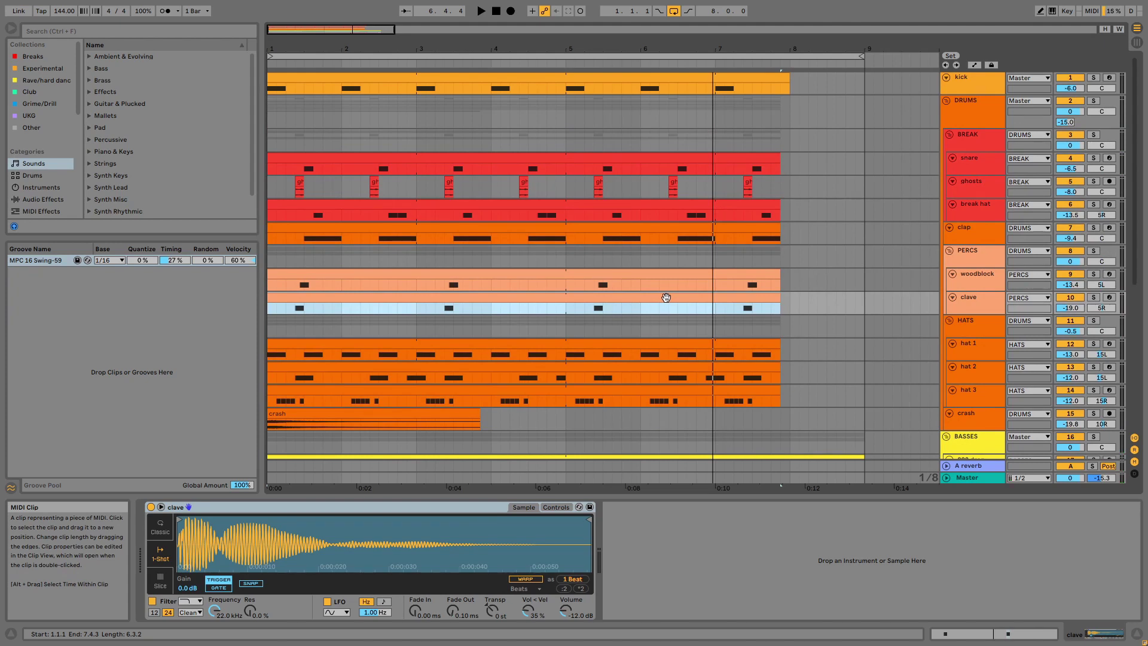
pyautogui.click(999, 131)
pyautogui.click(1094, 134)
pyautogui.click(1094, 227)
pyautogui.click(1094, 251)
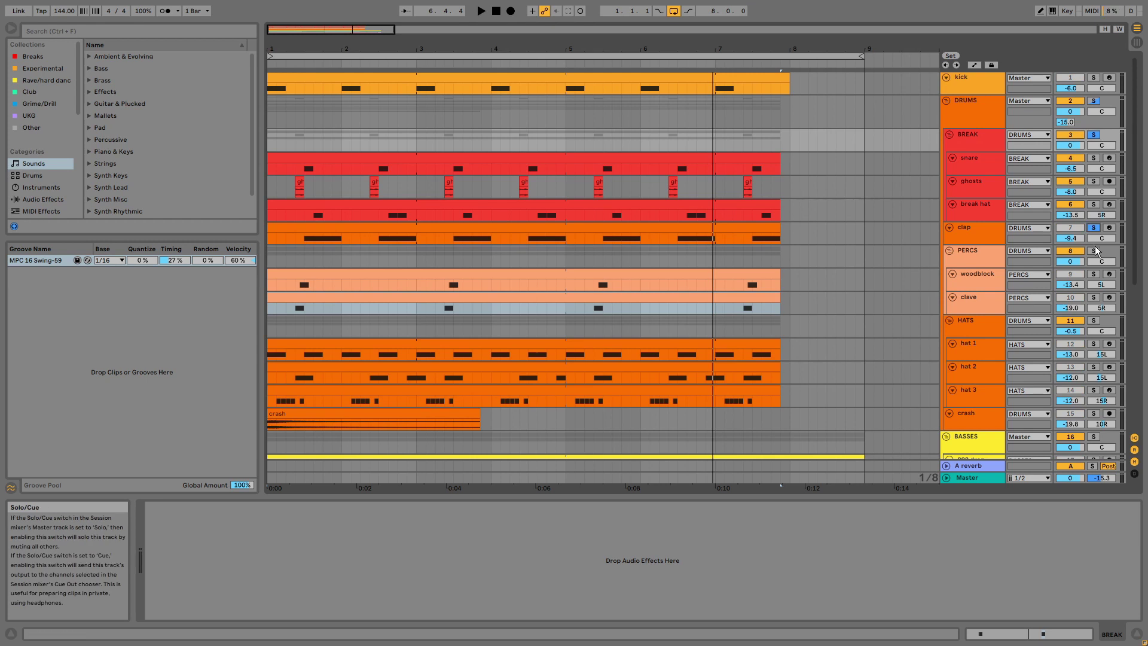
pyautogui.press('space')
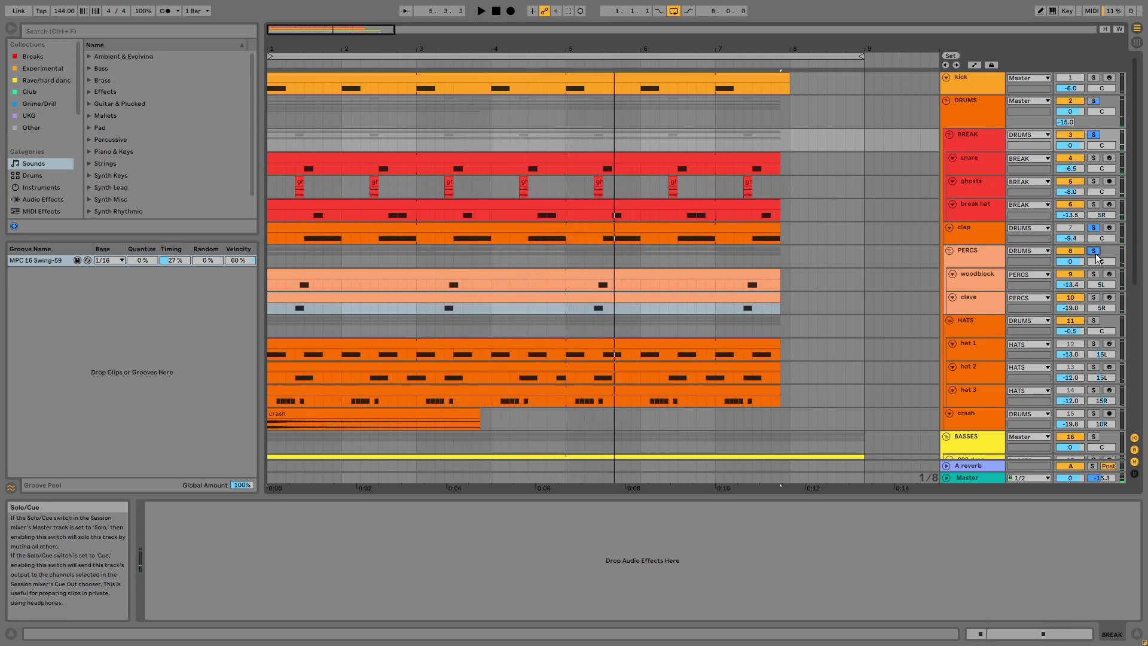
# Solo the hat 1 track, play it, and examine the note pattern in its MIDI clip.
pyautogui.click(1095, 344)
pyautogui.doubleClick(759, 347)
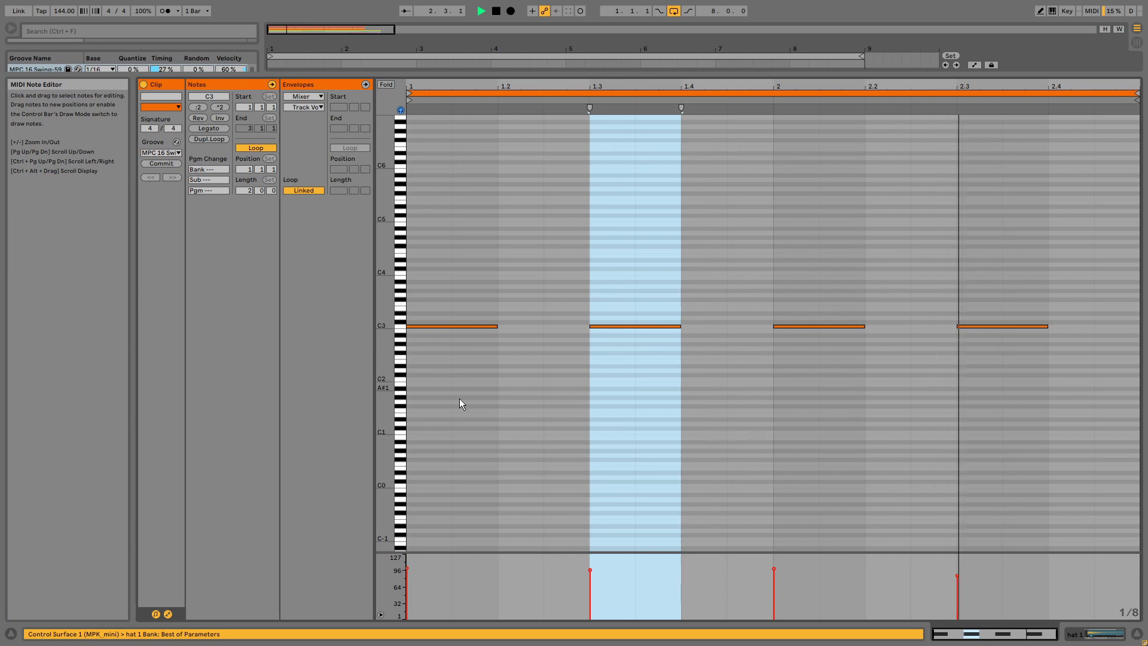
pyautogui.press('space')
pyautogui.click(455, 325)
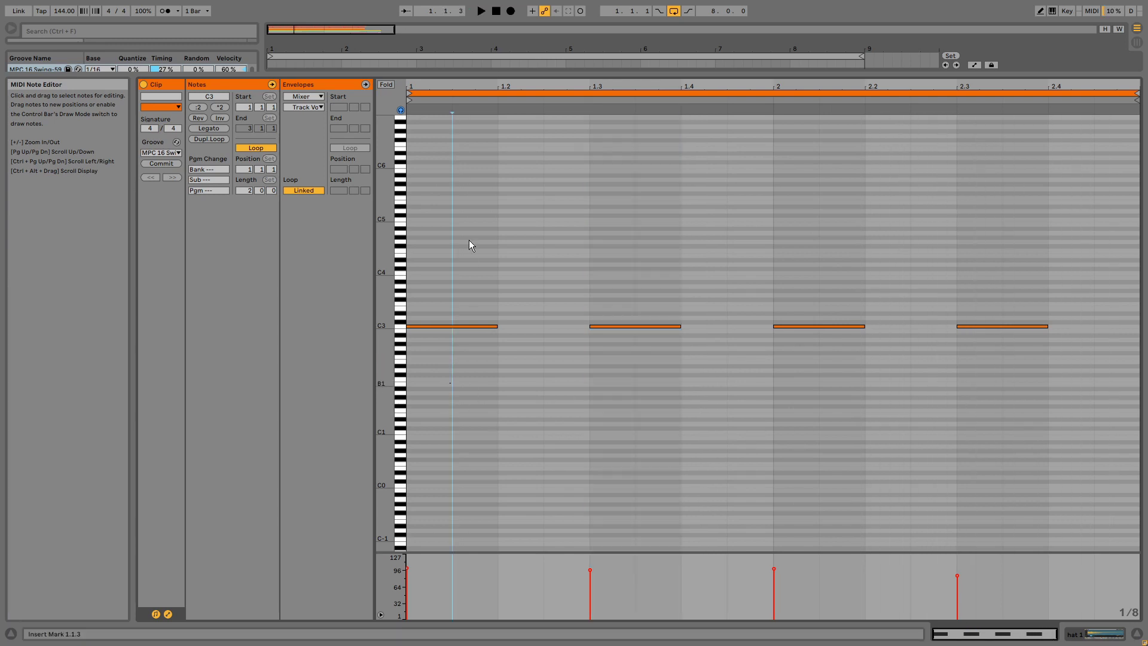
pyautogui.moveTo(603, 391); pyautogui.dragTo(604, 280)
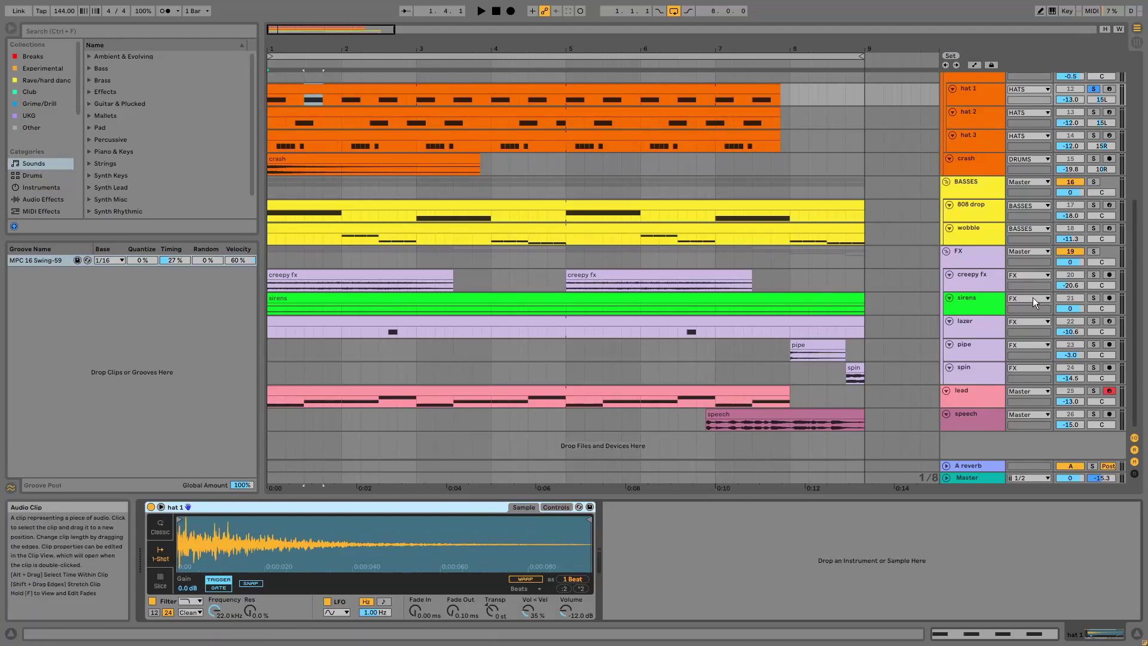
# Play the hat 2 track in solo and examine the note pattern in its MIDI clip.
pyautogui.scroll(3, 1033, 296)
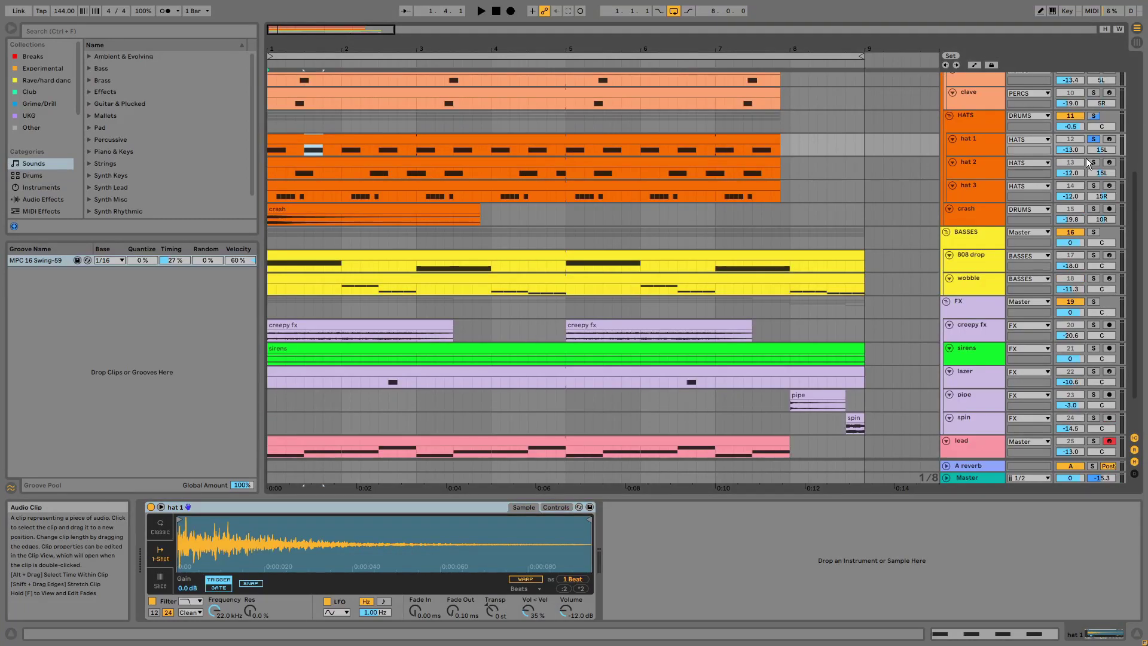
pyautogui.click(748, 171)
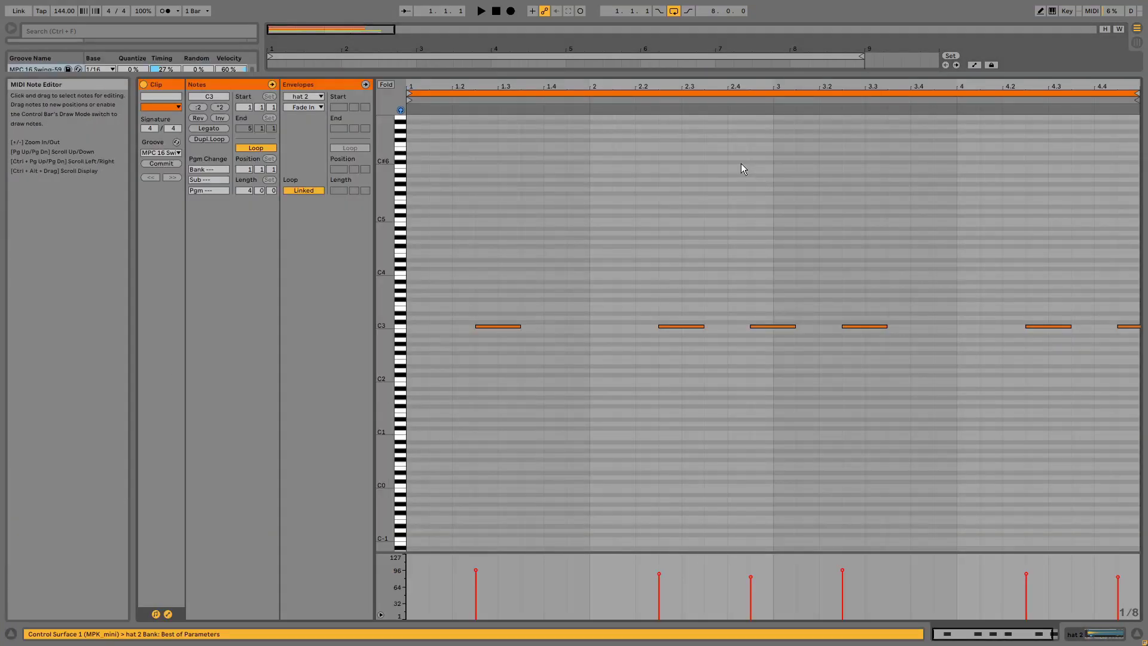
pyautogui.press('space')
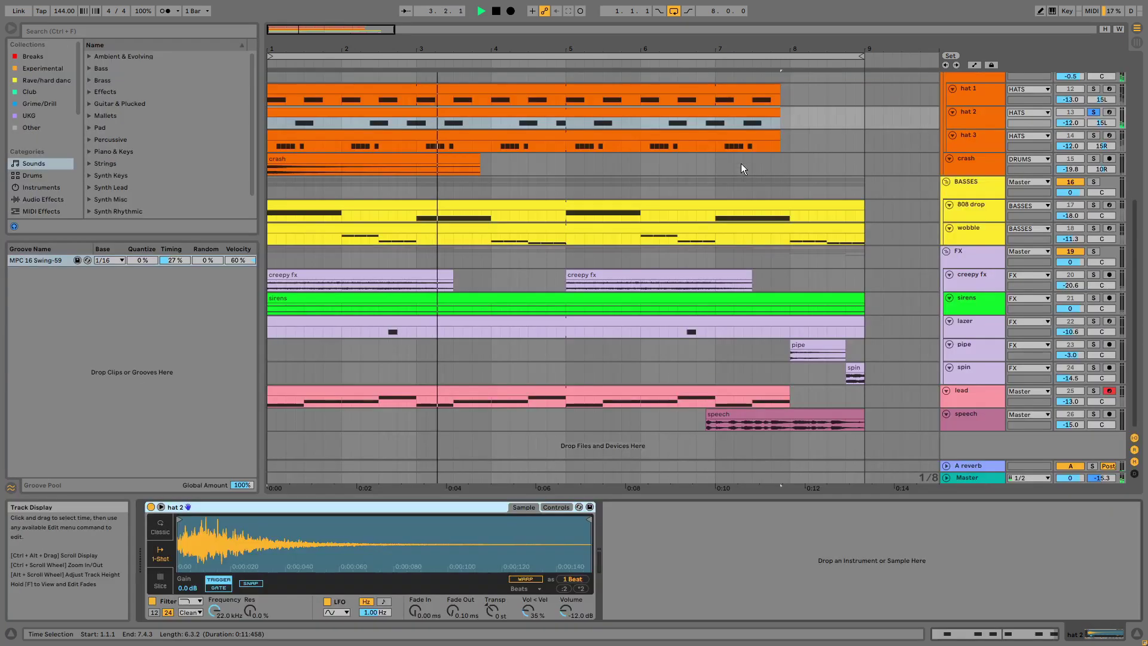
pyautogui.scroll(3, 1085, 152)
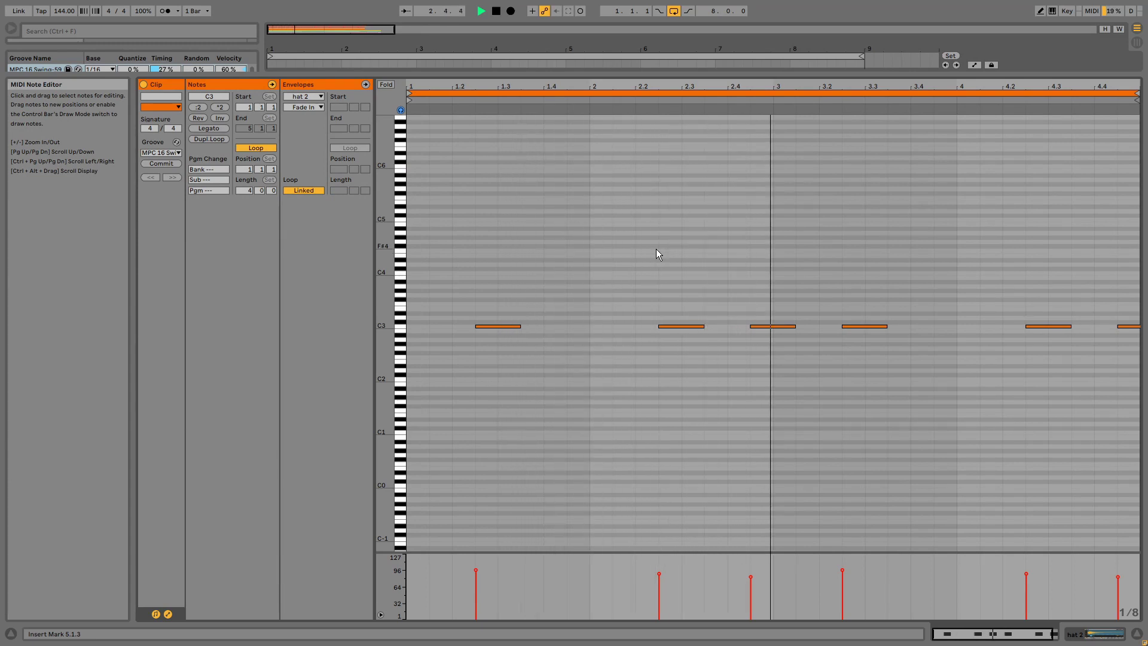
pyautogui.press('space')
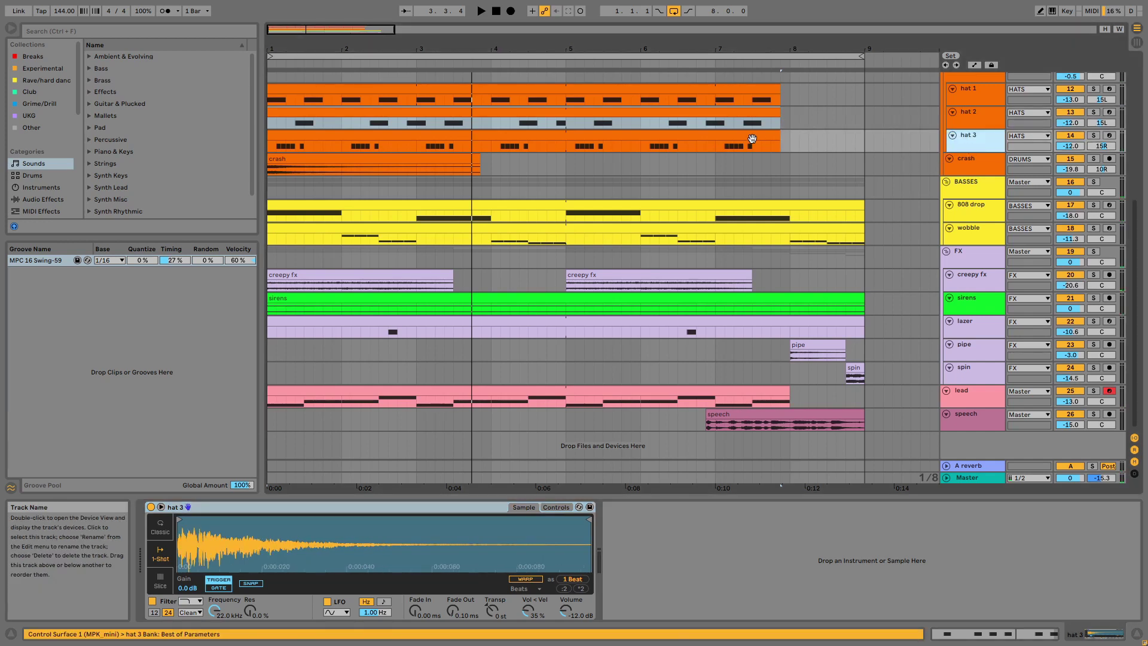
# Open the hat 3 MIDI clip to examine its note pattern and play it back.
pyautogui.click(752, 139)
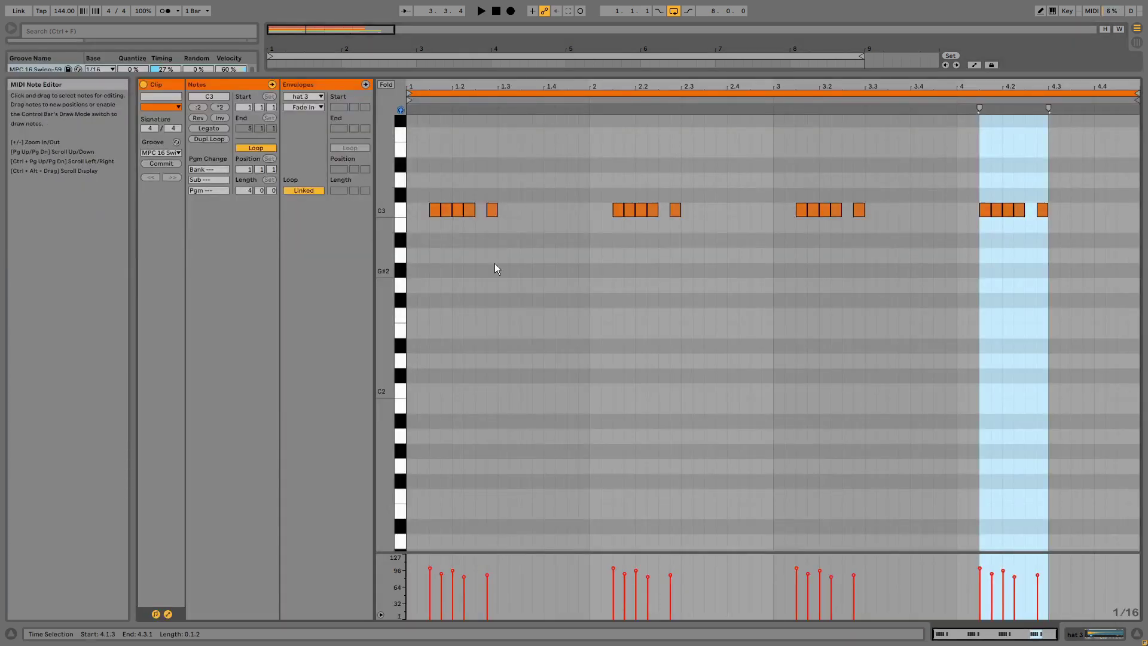
pyautogui.press('space')
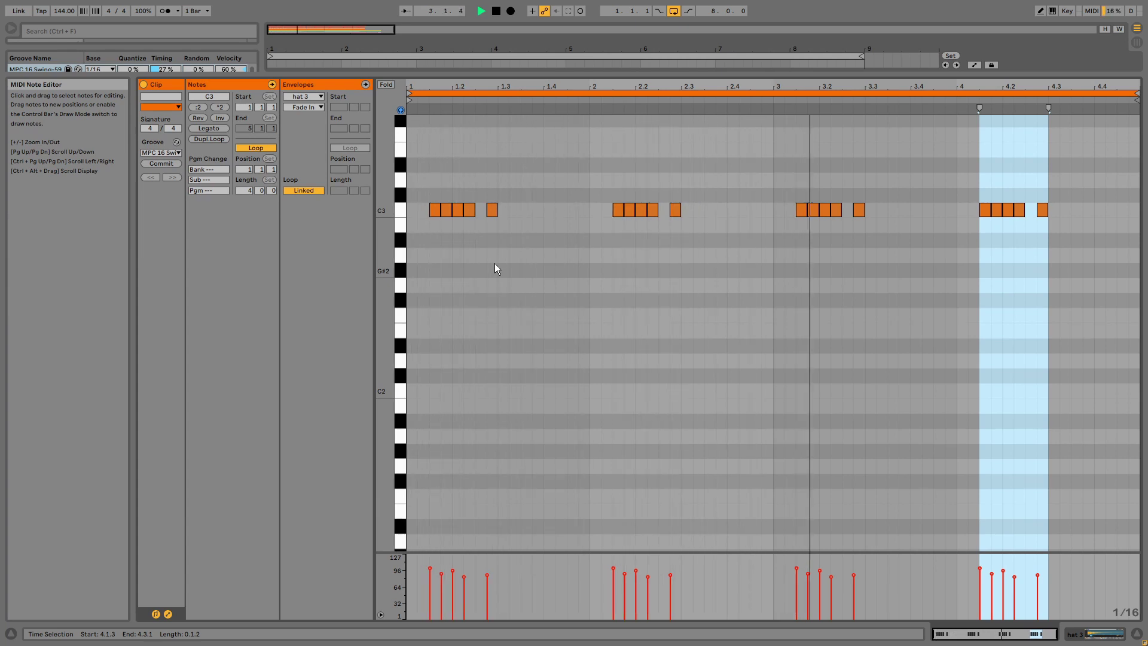
# Return to the arrangement from the hat 3 clip, solo the crash track and play it.
pyautogui.hotkey('shift', 'Tab')
pyautogui.press('space')
pyautogui.scroll(2, 604, 256)
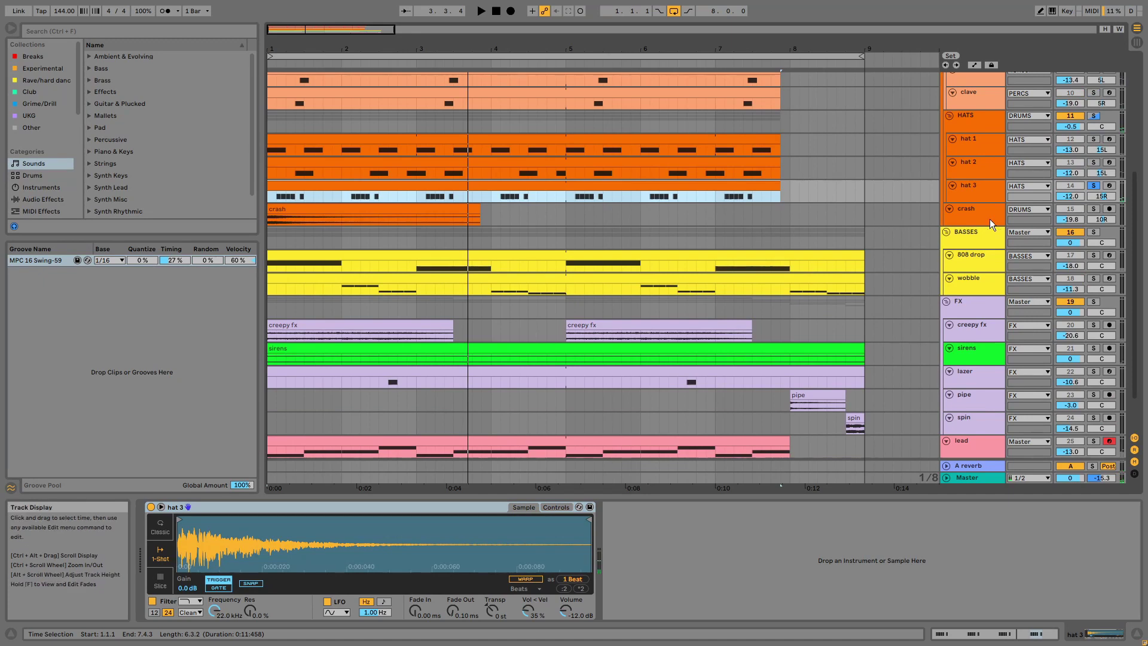
pyautogui.click(1095, 208)
pyautogui.press('space')
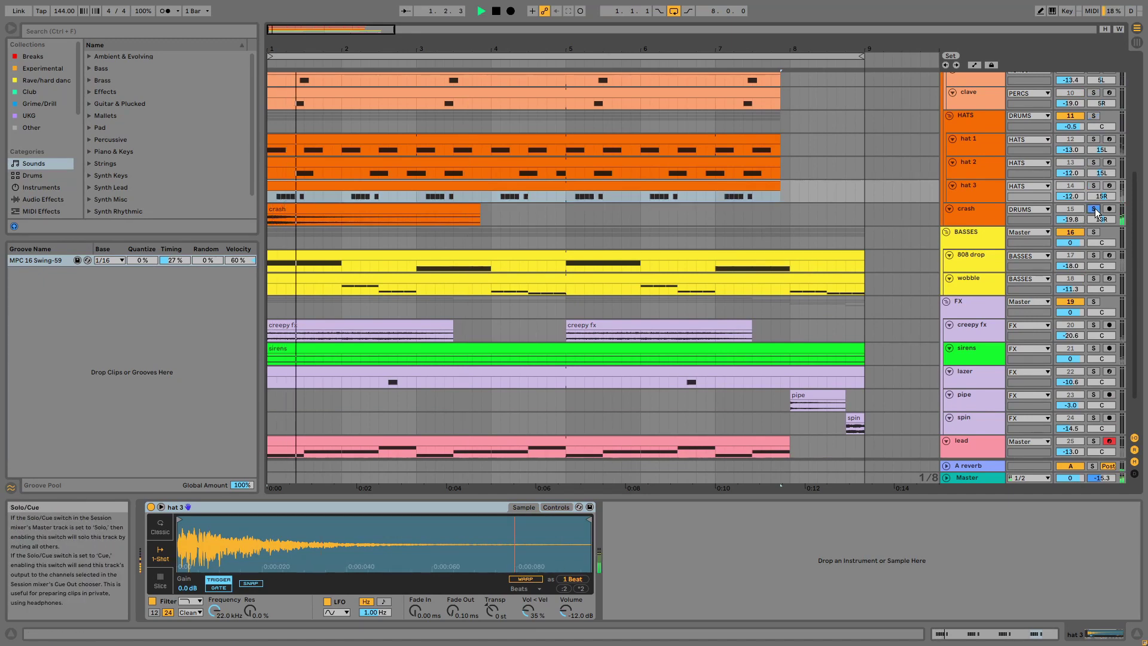
# Examine the MPC 16 Swing-59 groove for the snare to hat 3 clips, and highlight their empty section from 7.4.3 to 9.1.1.
pyautogui.scroll(5, 856, 269)
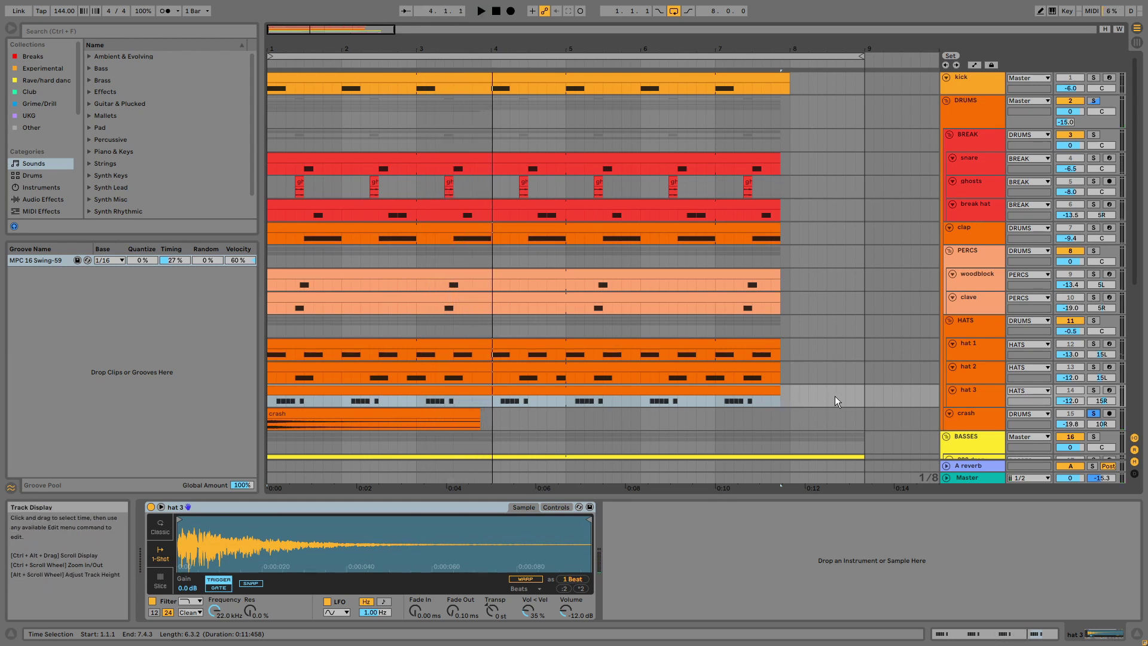
pyautogui.moveTo(835, 396); pyautogui.dragTo(263, 166)
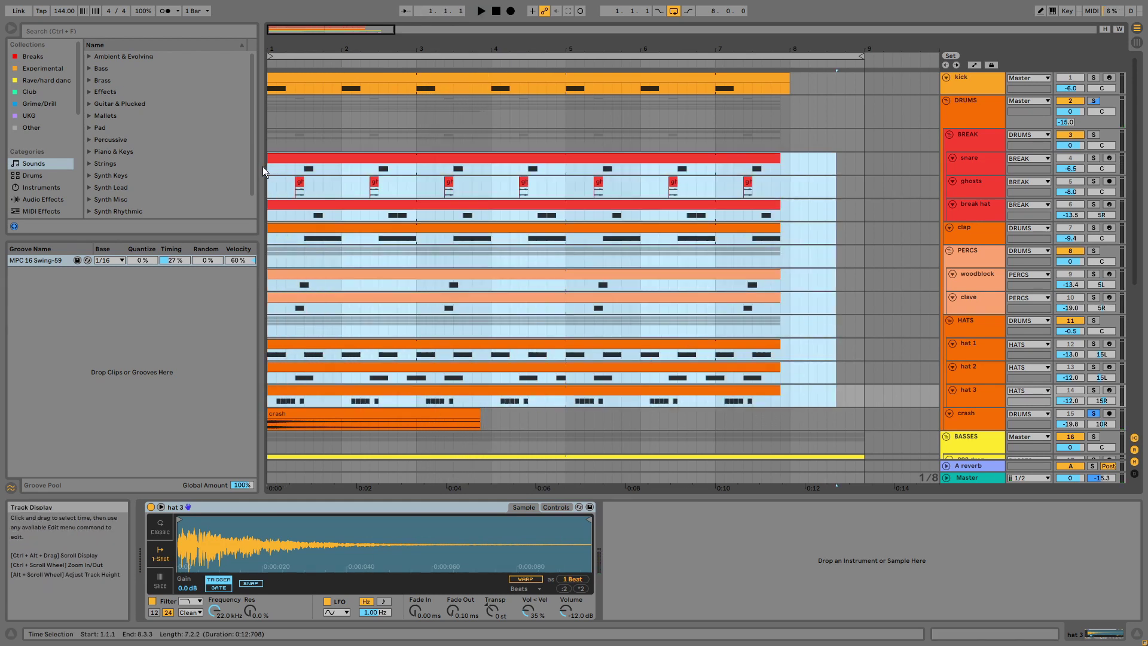
pyautogui.click(53, 261)
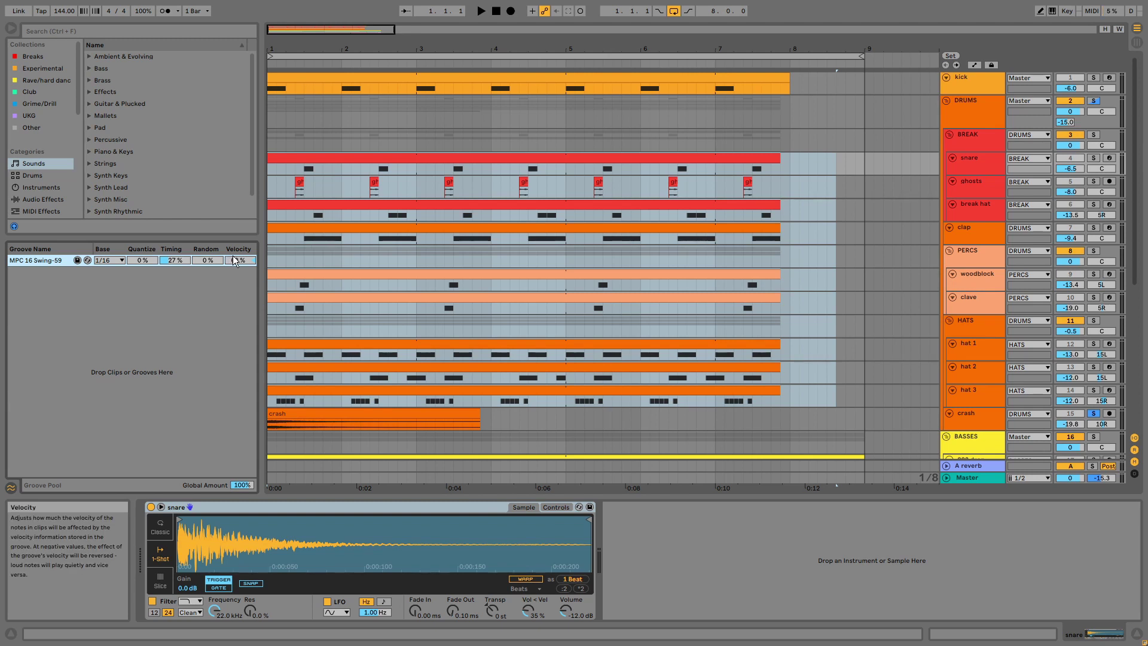
pyautogui.moveTo(869, 396); pyautogui.dragTo(780, 166)
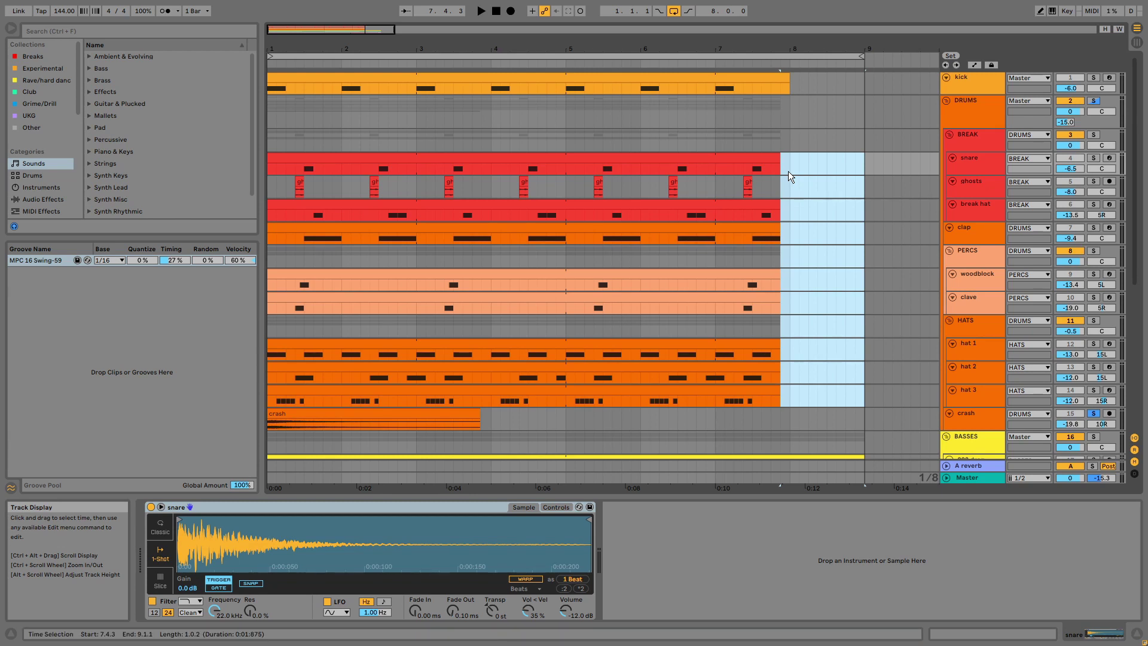
# Inspect the Drum Buss and EQ Eight on the DRUMS group and the Basement reverb on the A reverb return.
pyautogui.click(966, 120)
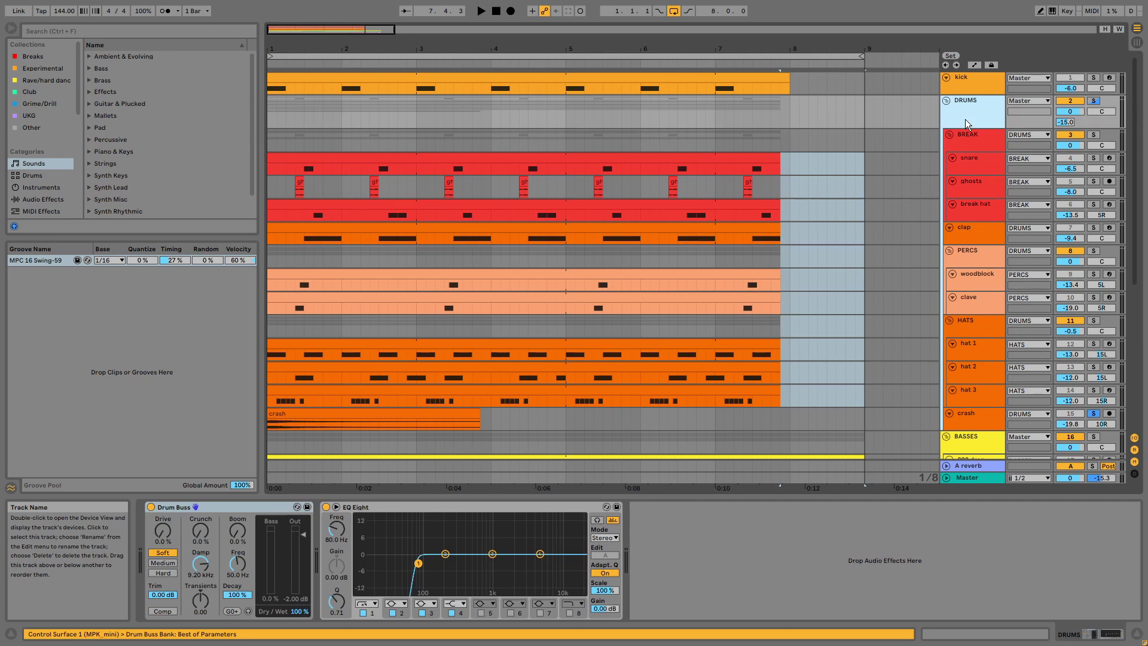
pyautogui.click(229, 508)
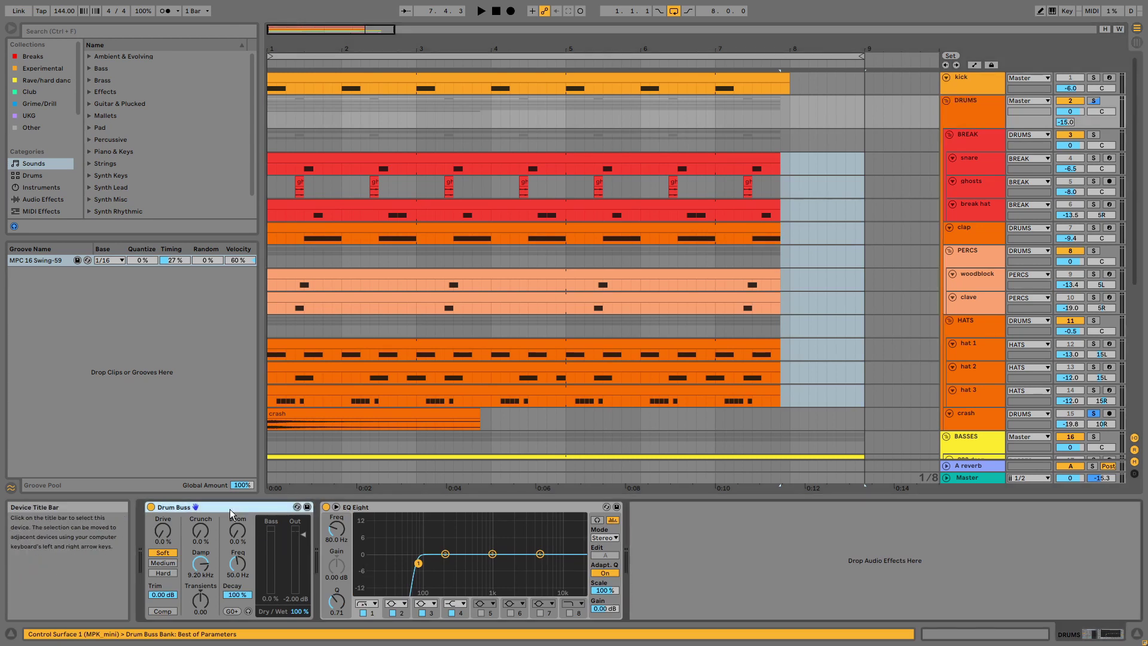
pyautogui.click(382, 507)
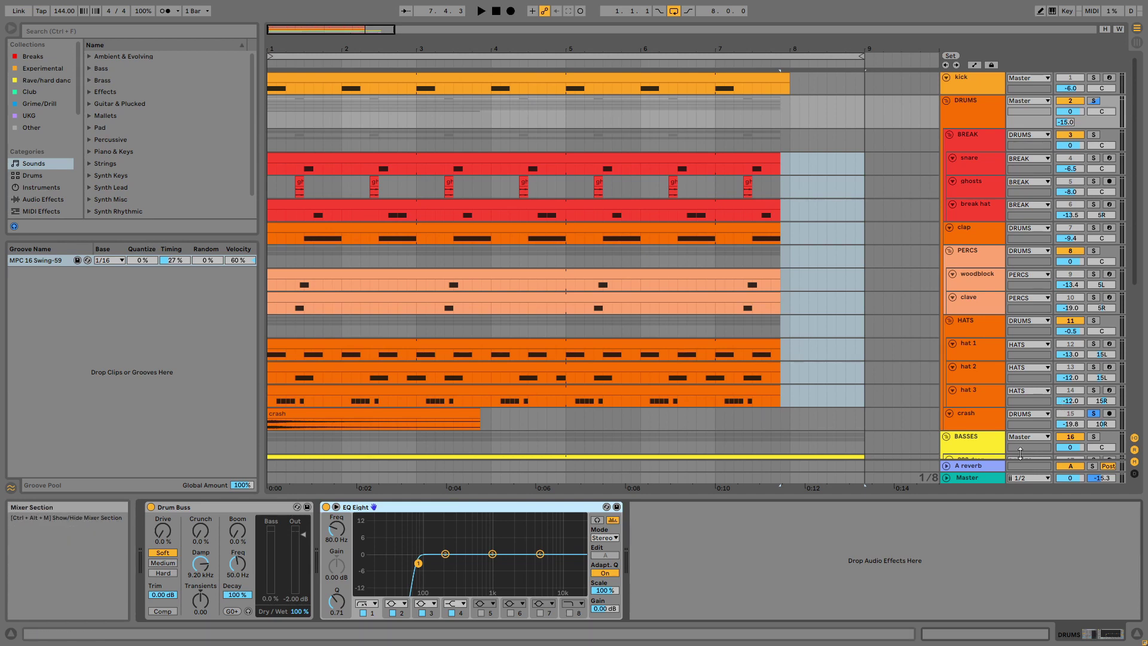
pyautogui.click(990, 466)
pyautogui.click(644, 507)
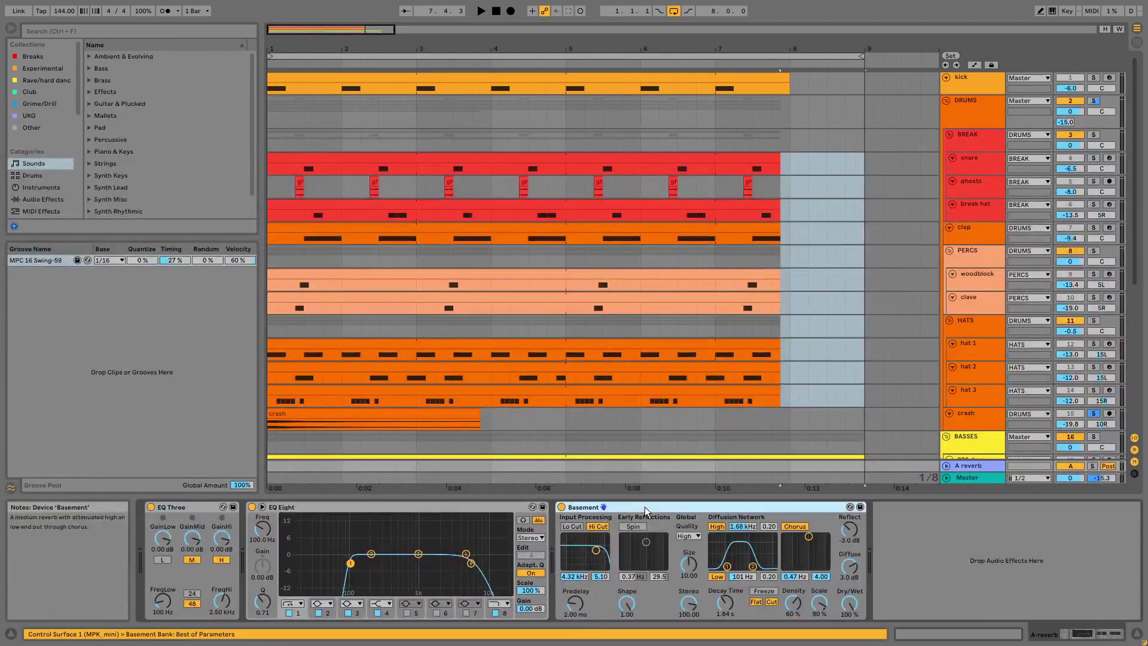
# Solo the BASSES group, play it from the start of the loop, and show the devices of the 808 drop track.
pyautogui.scroll(-4, 772, 410)
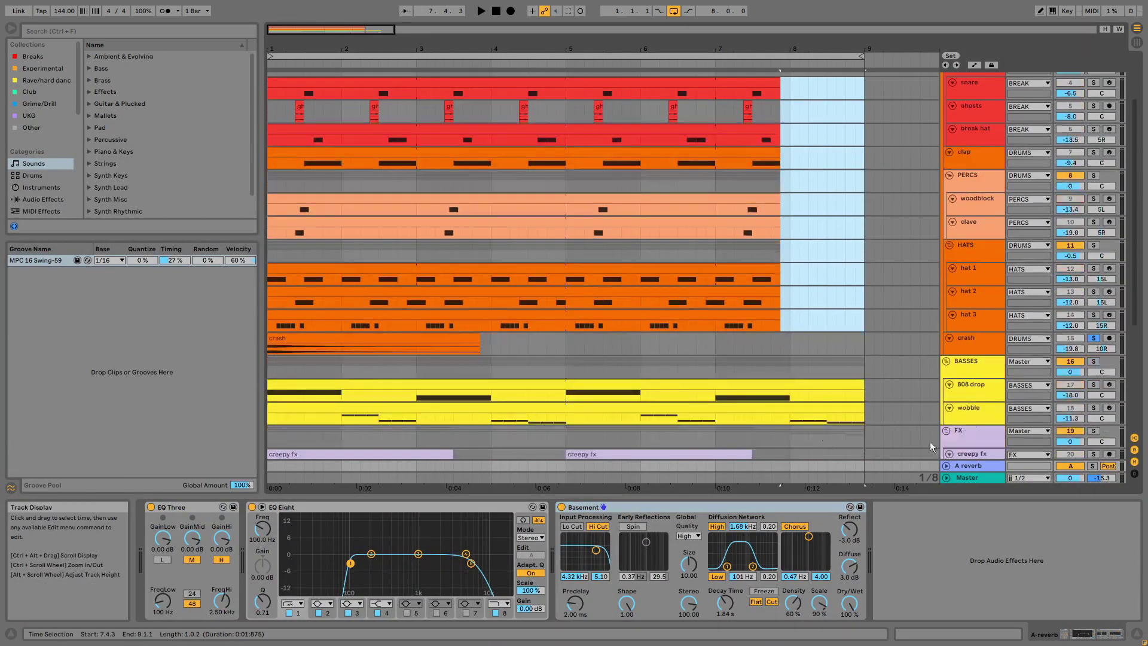
pyautogui.click(1094, 361)
pyautogui.press('space')
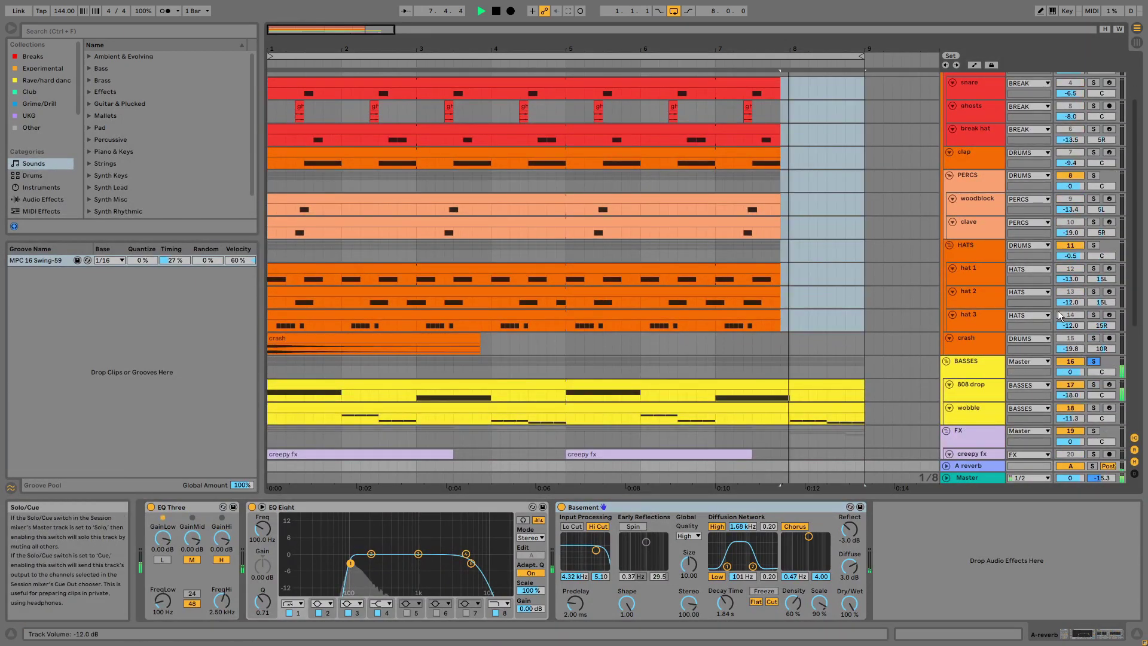
pyautogui.click(770, 382)
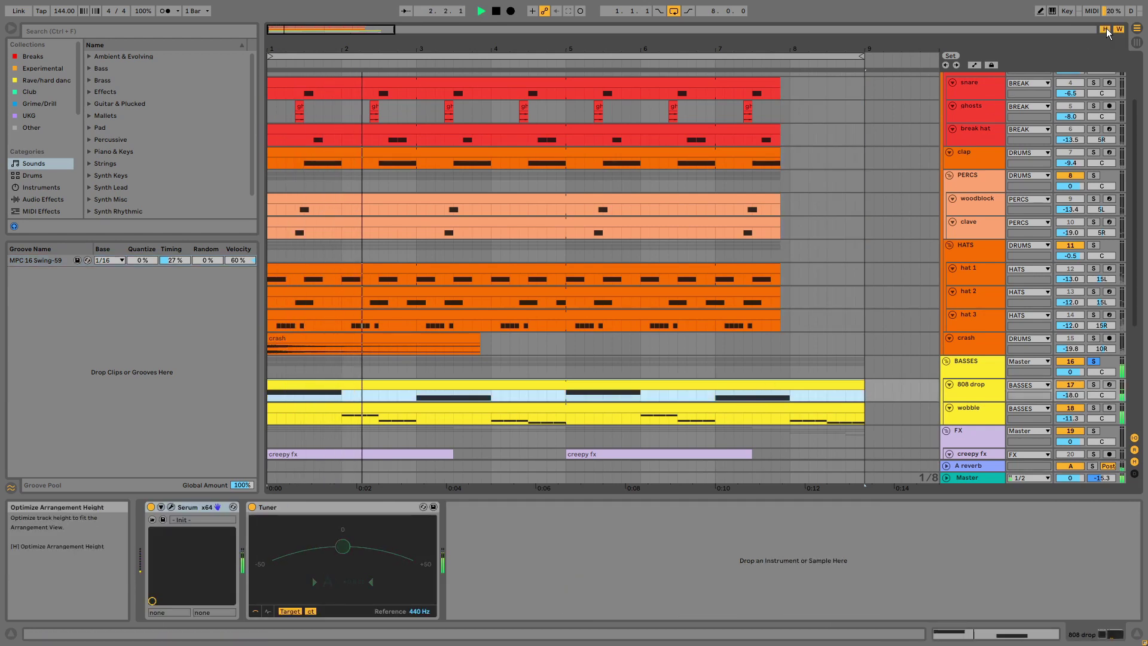
pyautogui.scroll(-1, 774, 289)
pyautogui.scroll(-5, 745, 346)
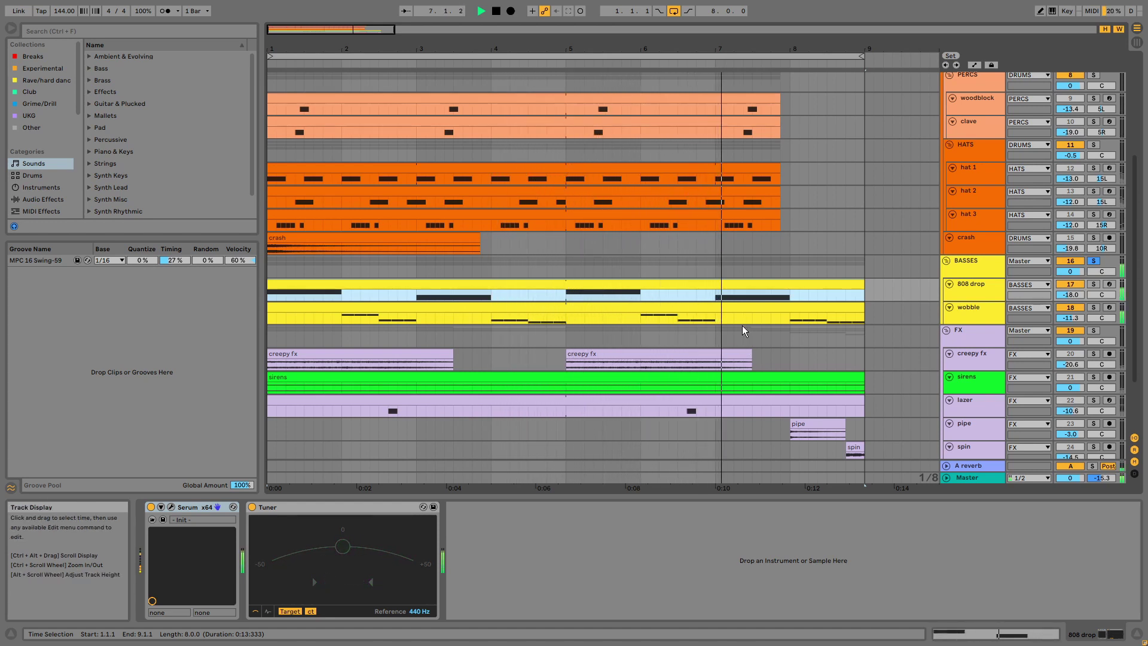
# Solo the 808 drop track, play it, and open its MIDI clip to examine the notes.
pyautogui.click(964, 297)
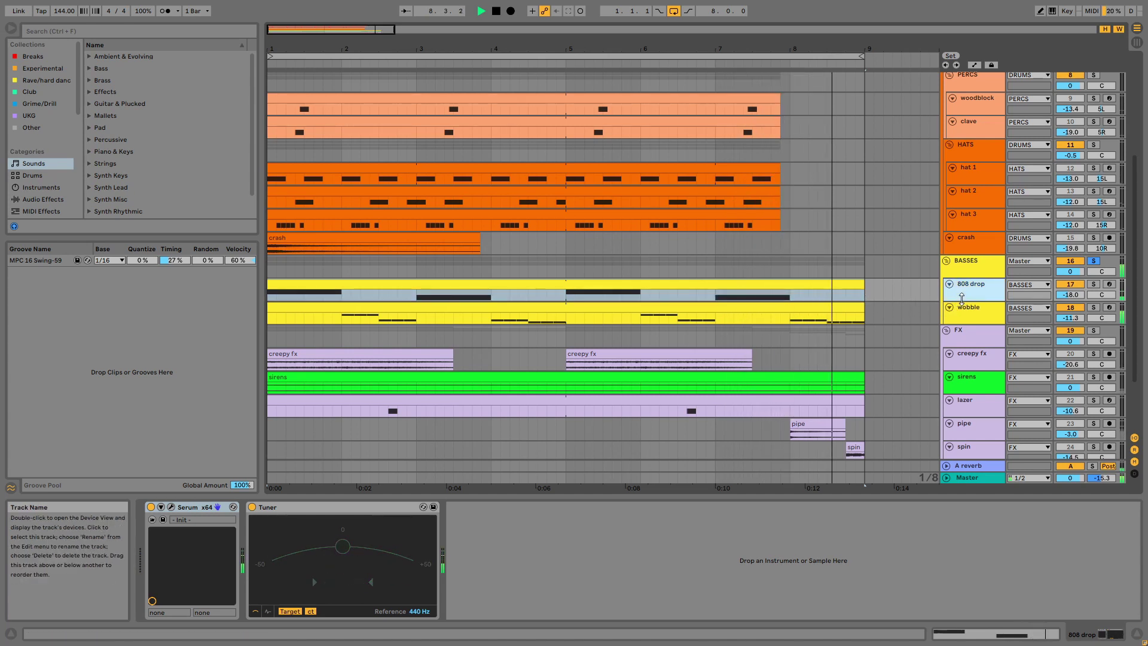
pyautogui.click(1092, 289)
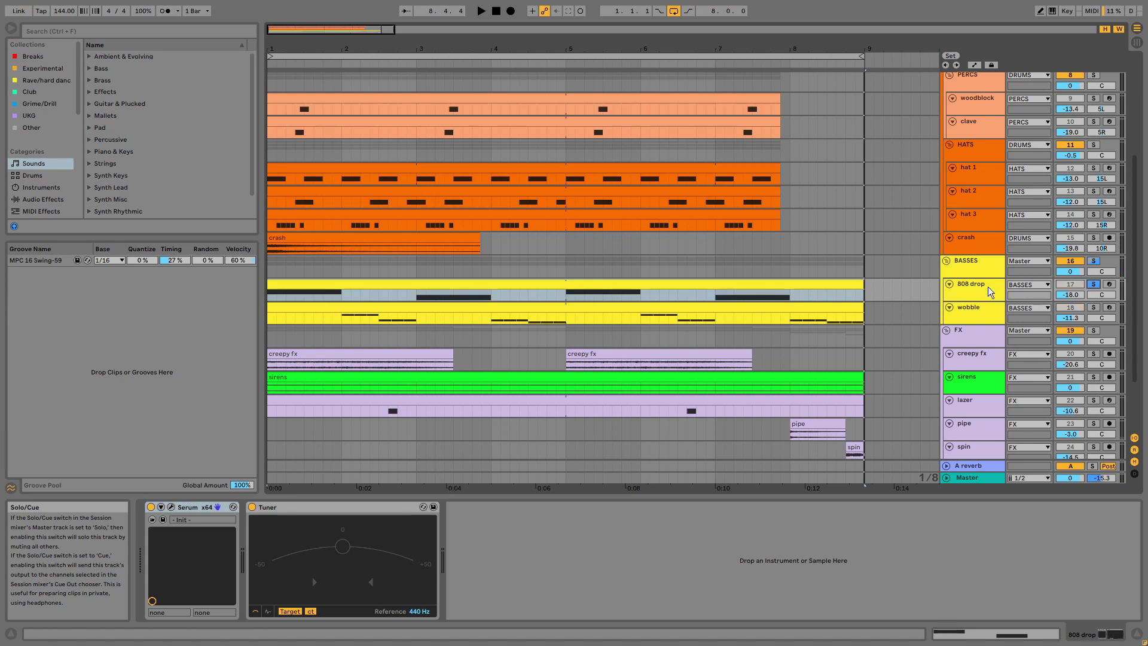
pyautogui.click(782, 288)
pyautogui.press('space')
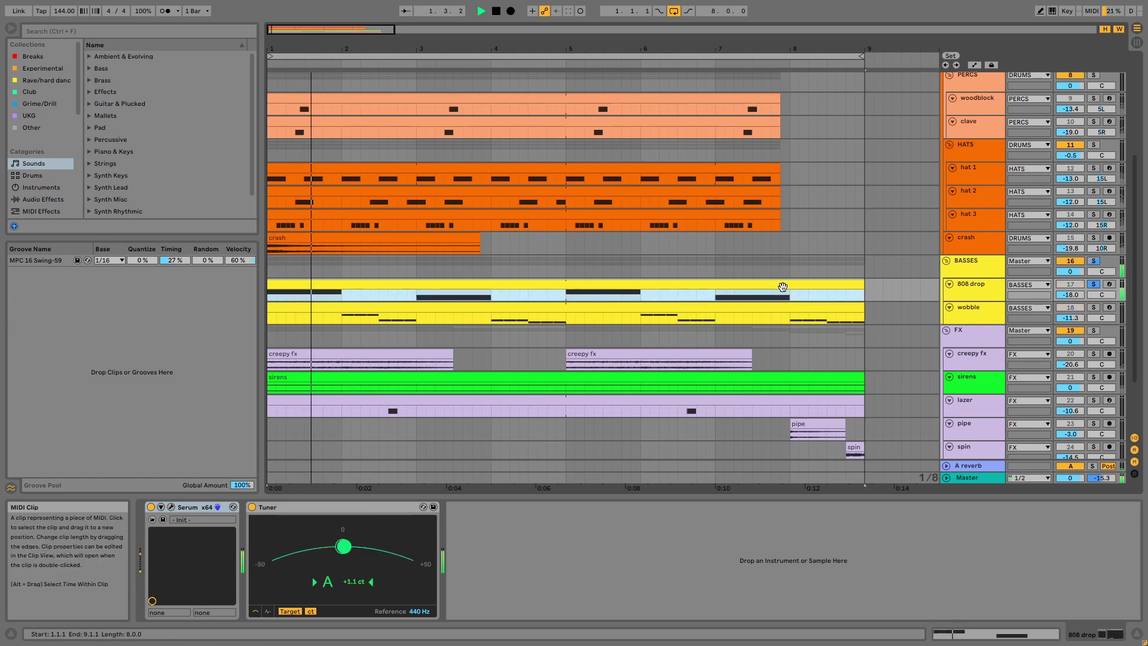
pyautogui.doubleClick(782, 288)
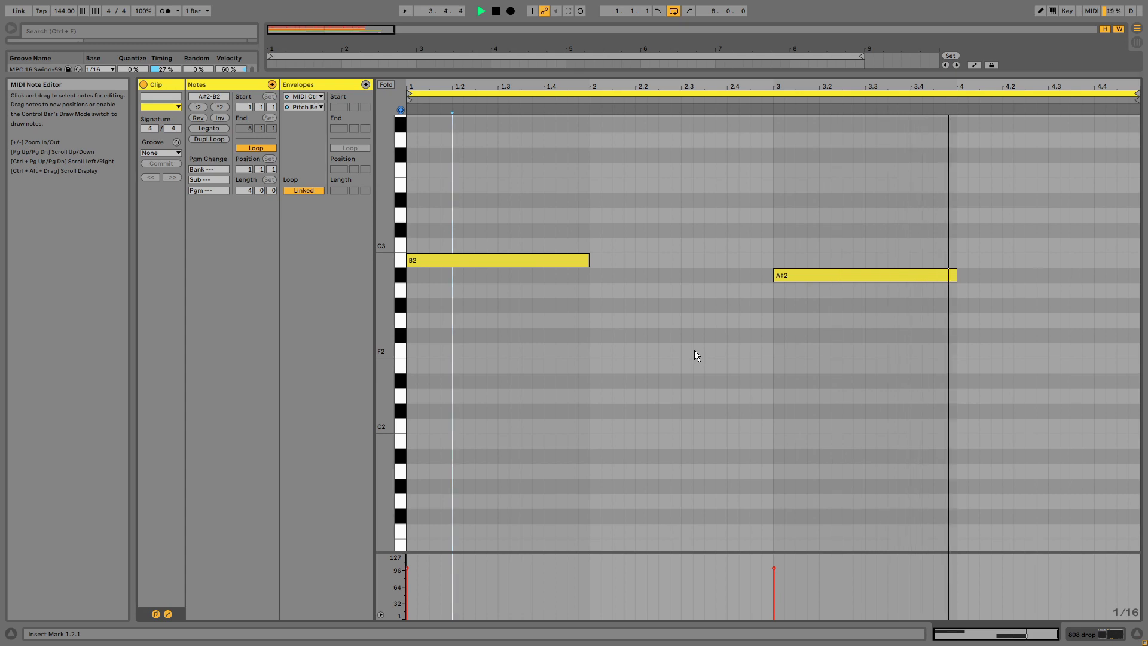
# Open the Serum synth of the 808 drop track and examine its oscillator, filter and envelope settings while playing the bass.
pyautogui.hotkey('shift', 'Tab')
pyautogui.click(170, 507)
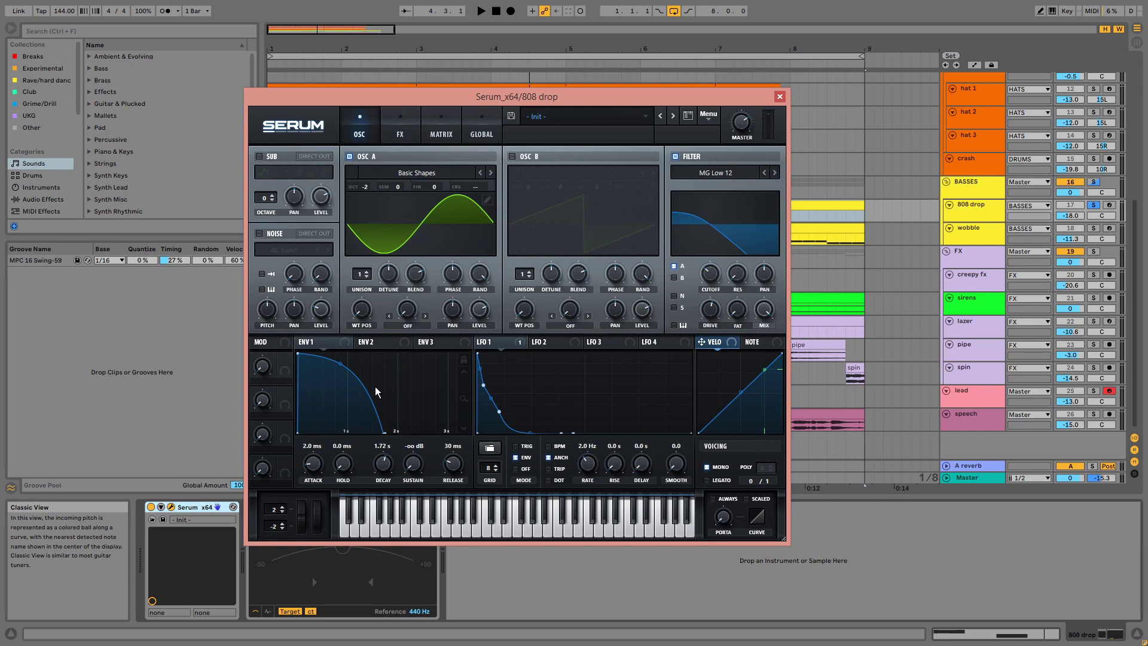
pyautogui.press('space')
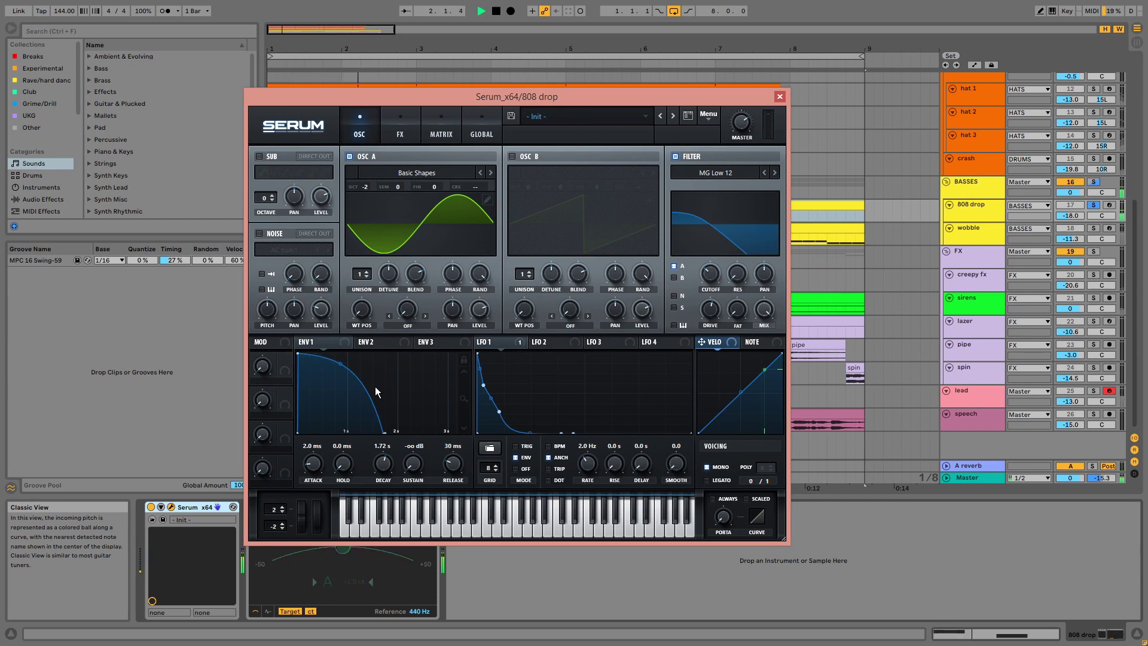
pyautogui.press('space')
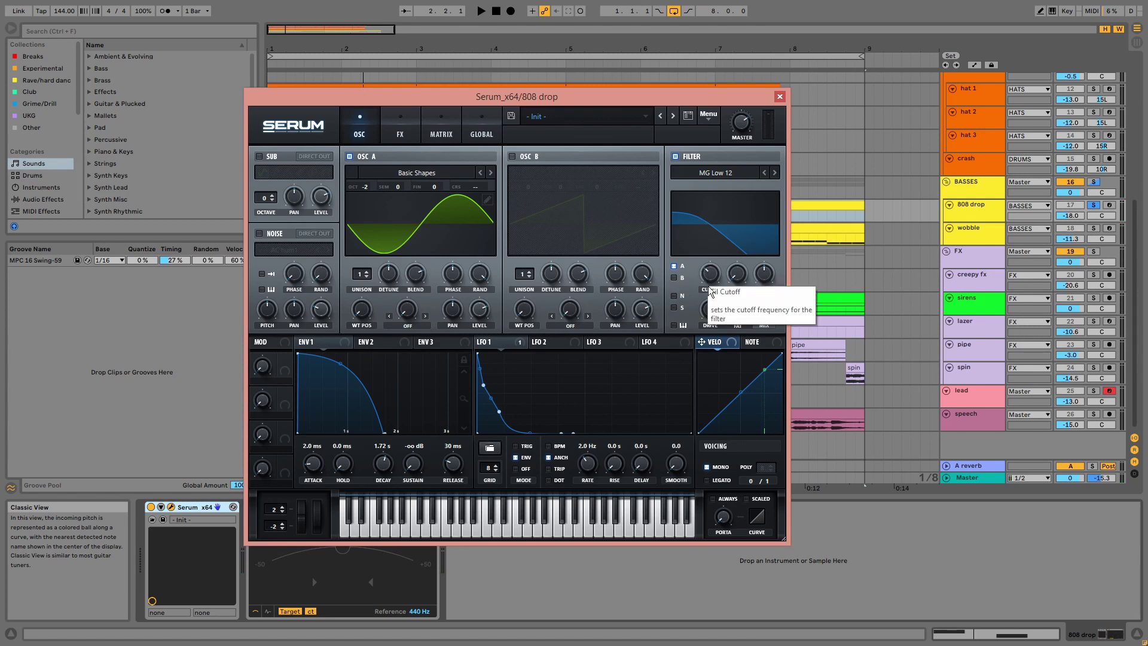
# Show Serum's effects and compare the 808 drop with the Tube distortion bypassed and re-enabled during playback.
pyautogui.click(407, 136)
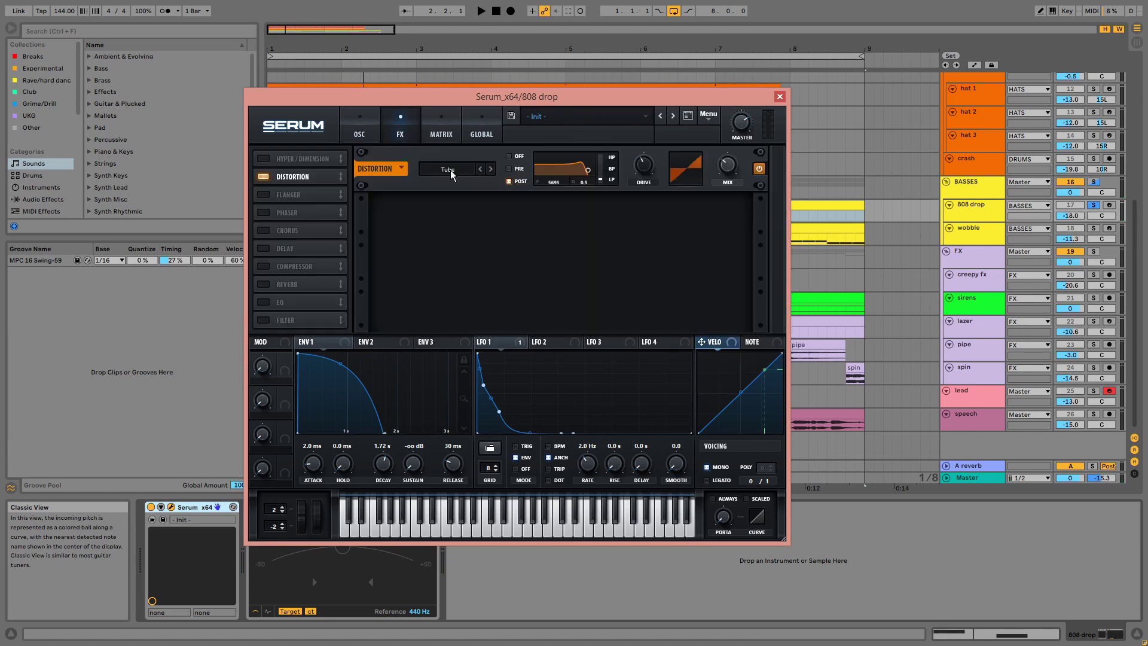
pyautogui.press('space')
pyautogui.click(759, 170)
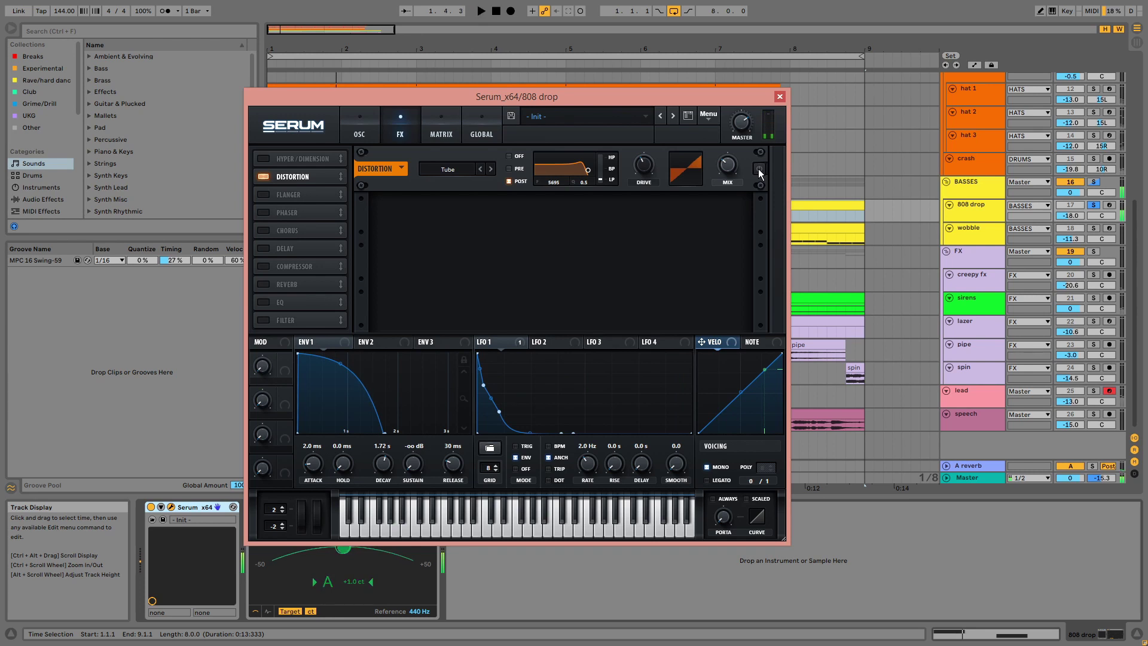
pyautogui.click(759, 171)
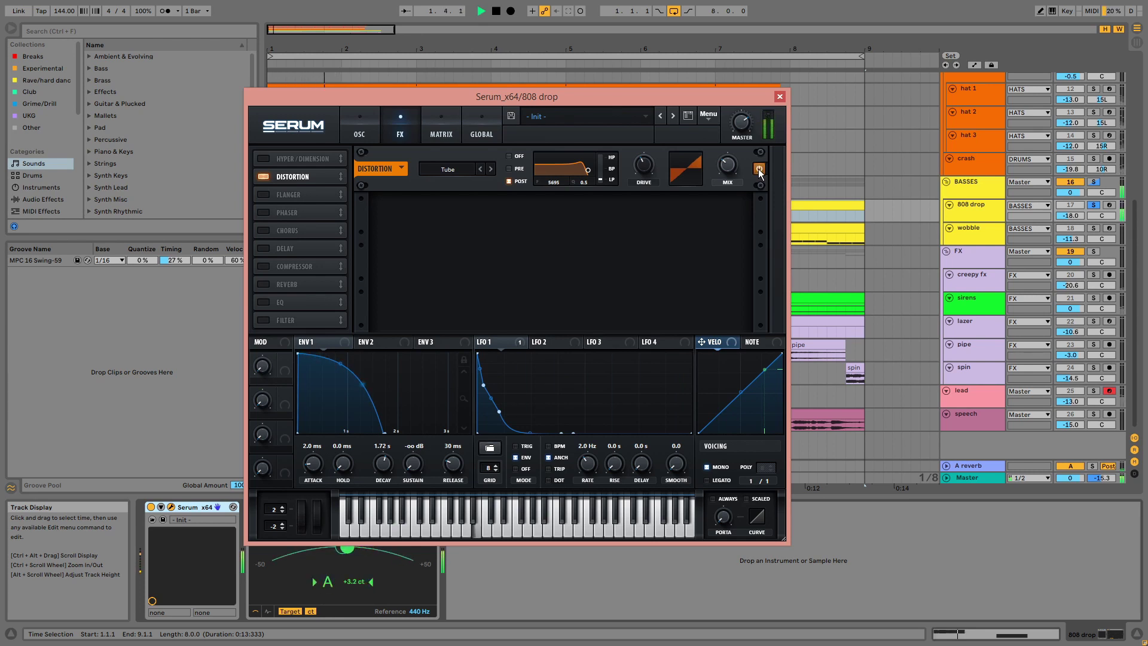
pyautogui.press('space')
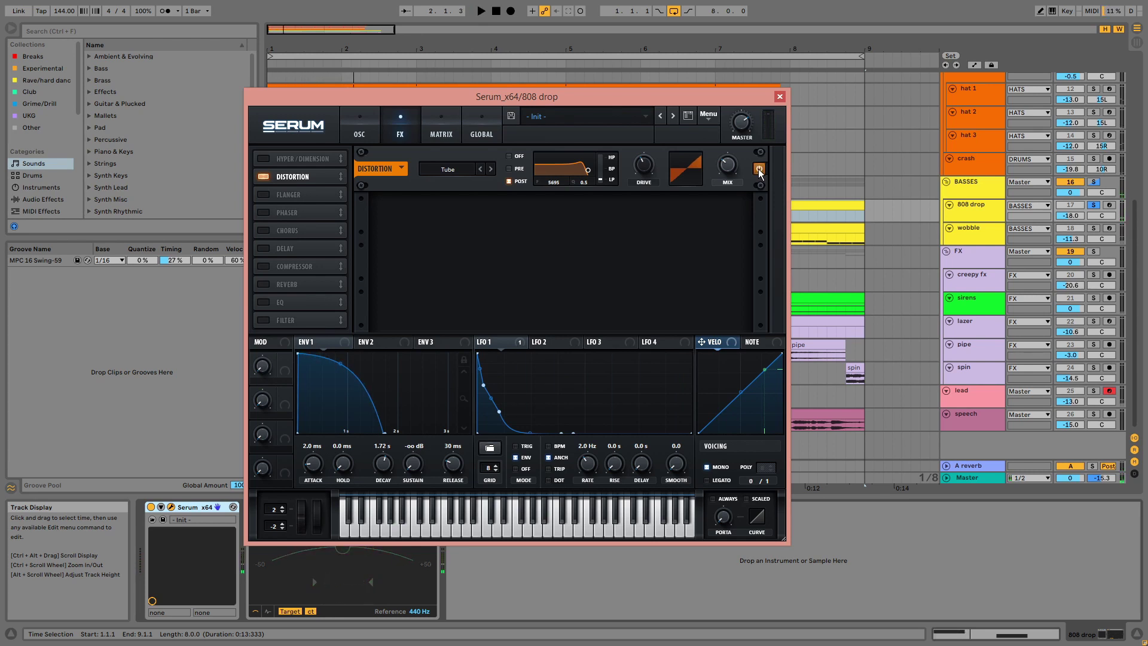
# Examine Serum's LFO 1 modulation of the master tuning in the matrix, play the 808 drop, and close the synth.
pyautogui.click(439, 135)
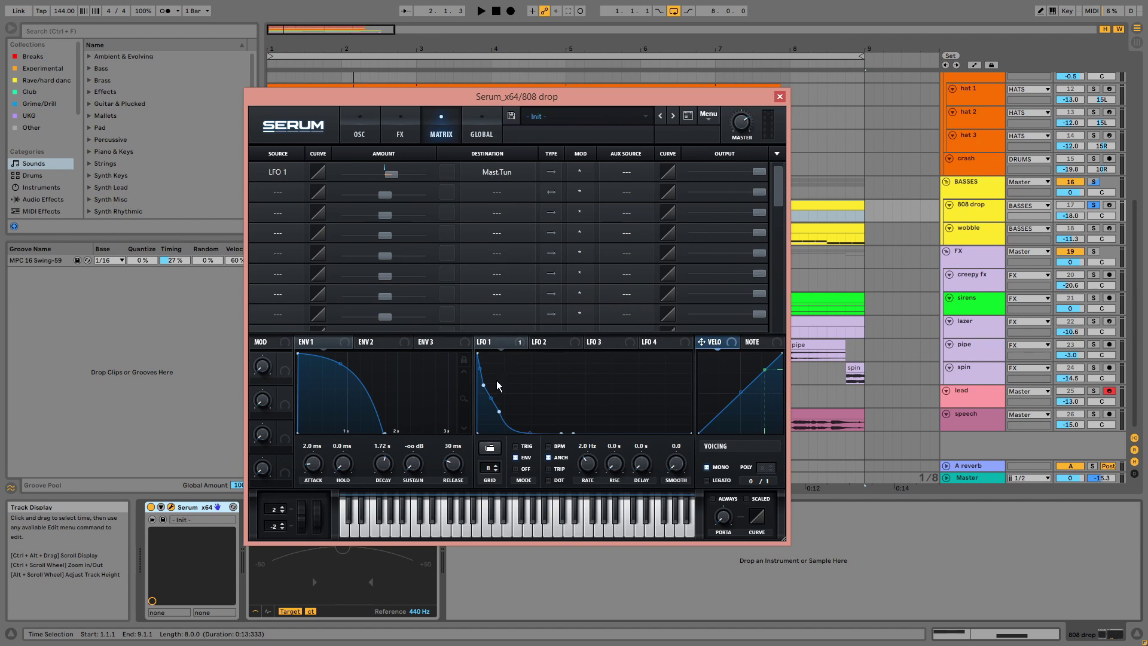
pyautogui.press('space')
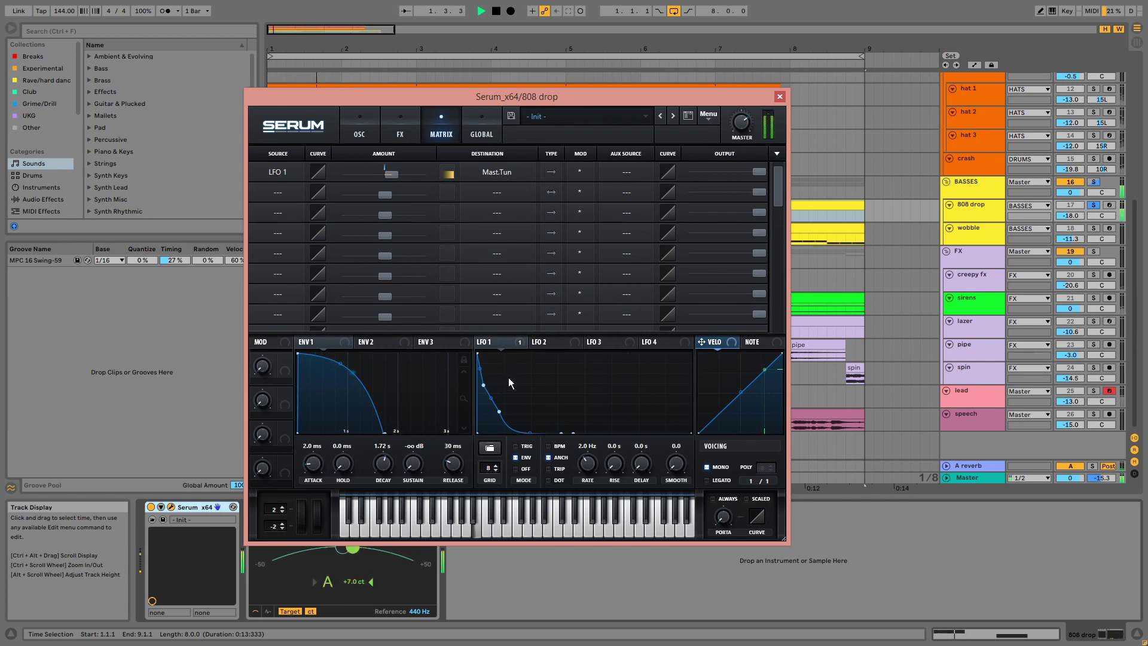
pyautogui.press('space')
pyautogui.click(780, 96)
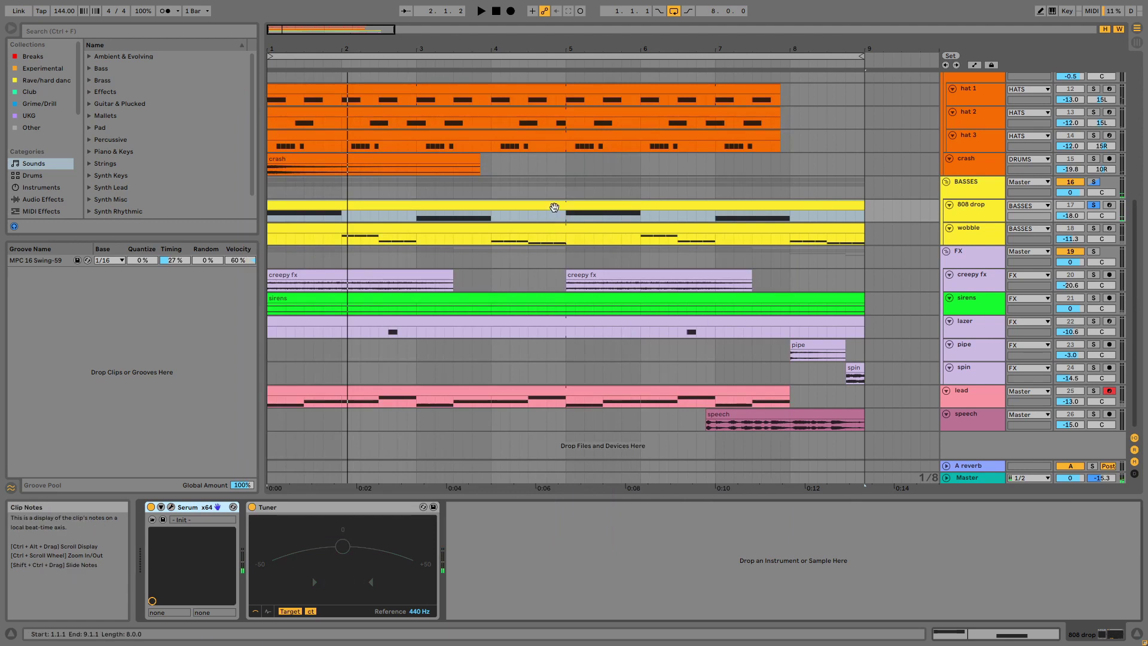
# Open the 808 drop clip's pitch bend envelope and play it back to hear the pitch drops.
pyautogui.doubleClick(555, 206)
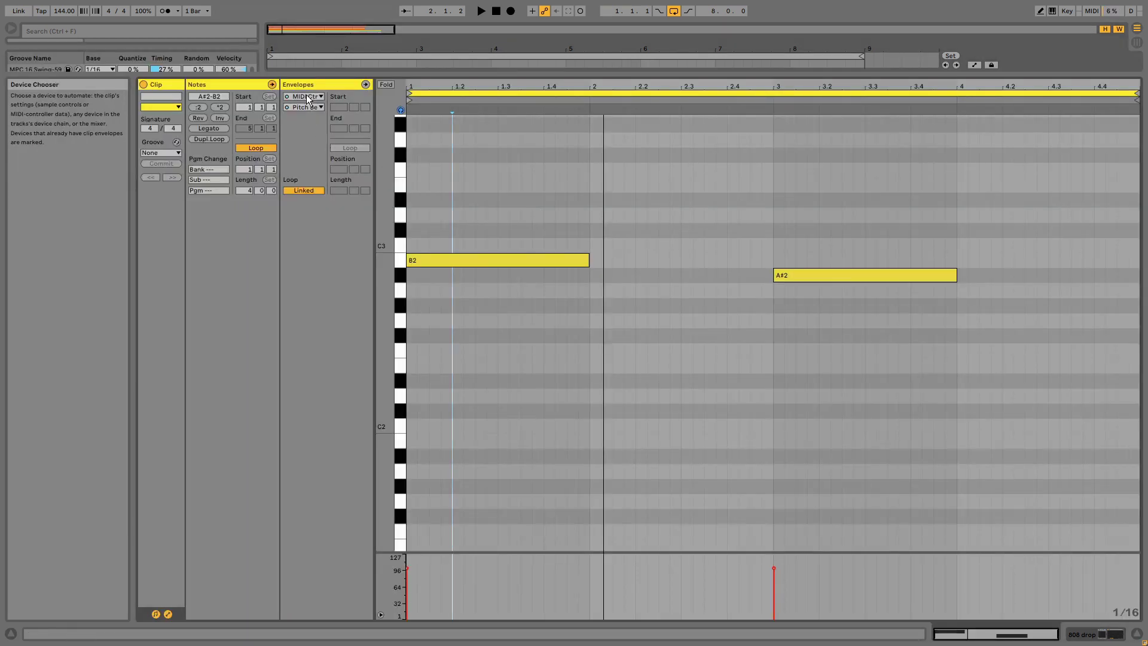
pyautogui.click(365, 83)
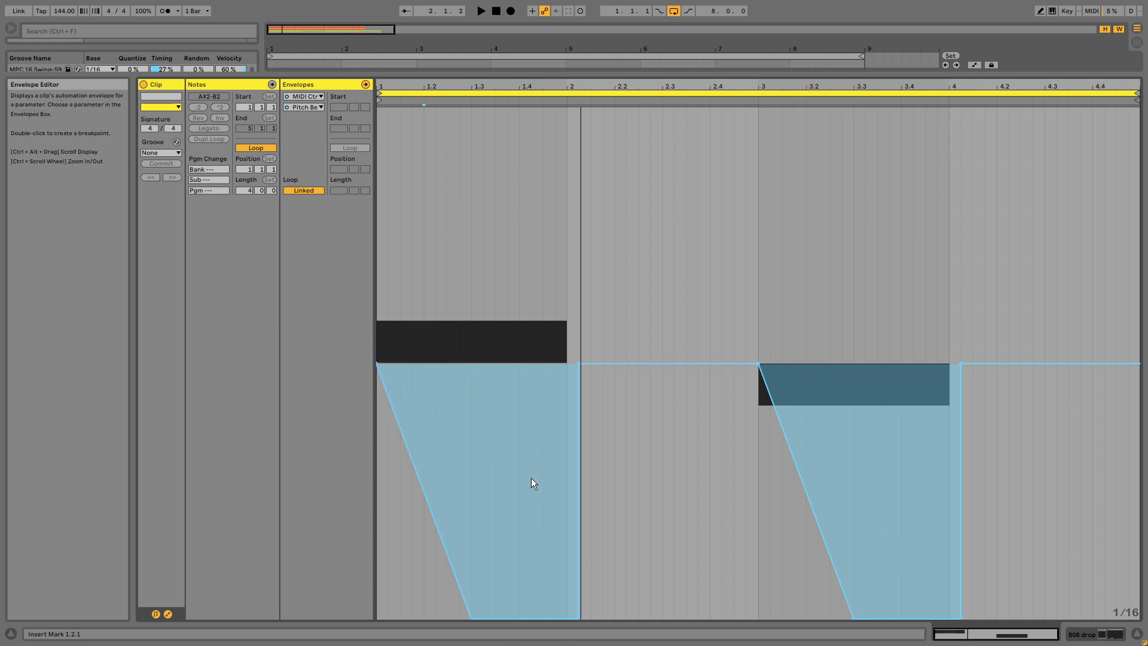
pyautogui.press('space')
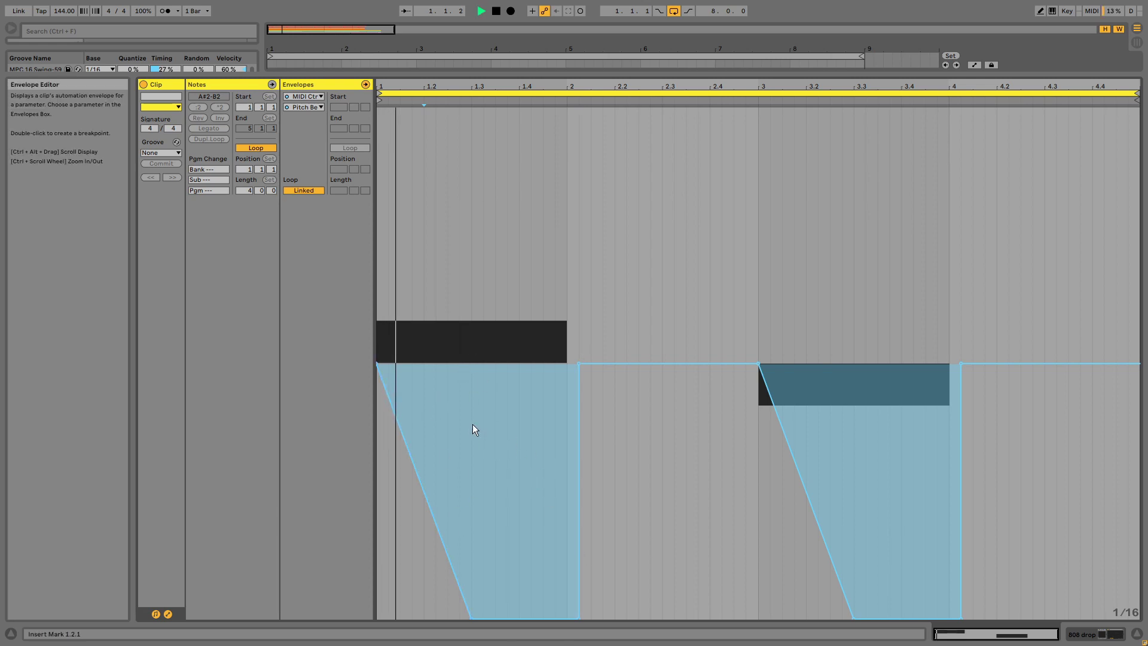
pyautogui.press('space')
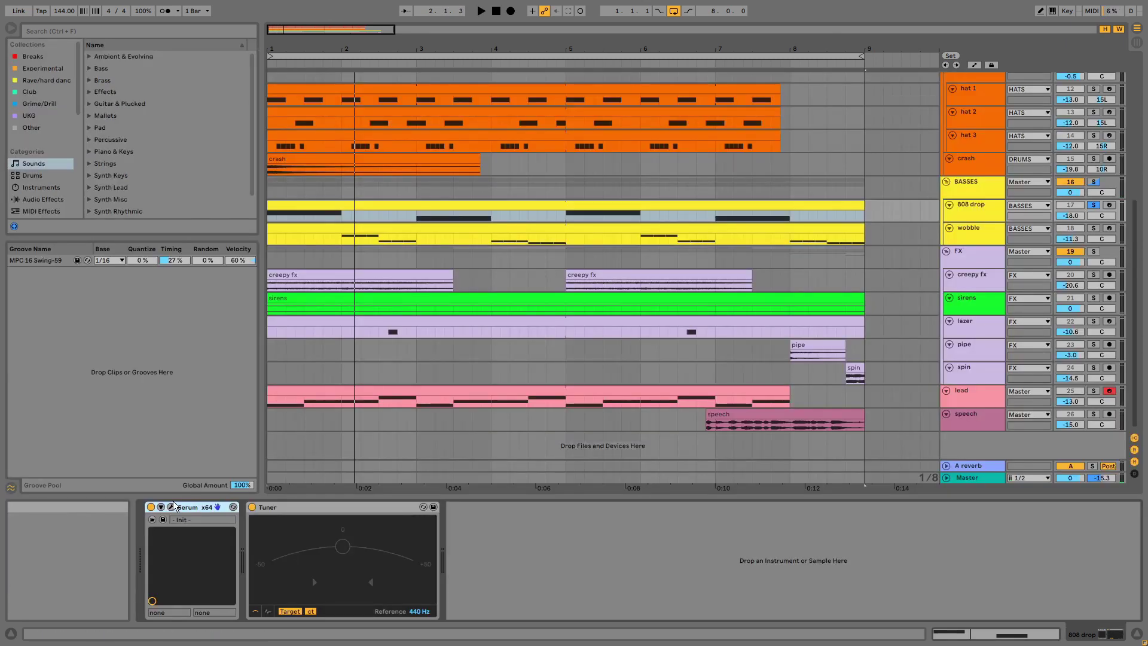
# Reopen the 808 drop's Serum synth to check its settings, close it, and leave the clip's envelope view.
pyautogui.click(172, 507)
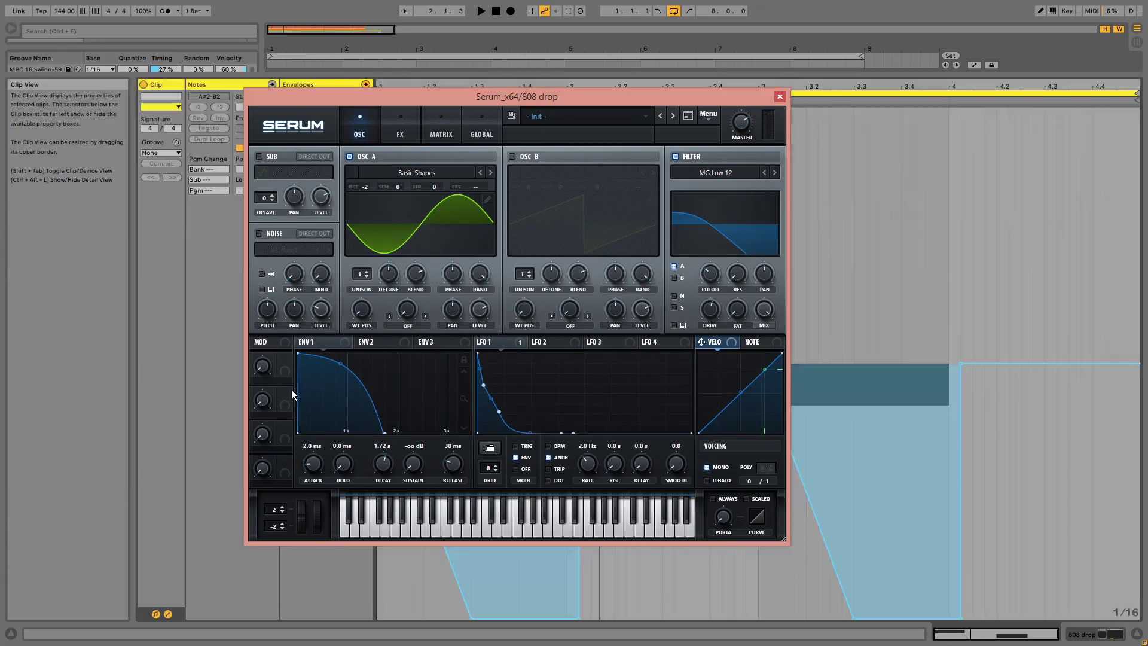
pyautogui.click(781, 97)
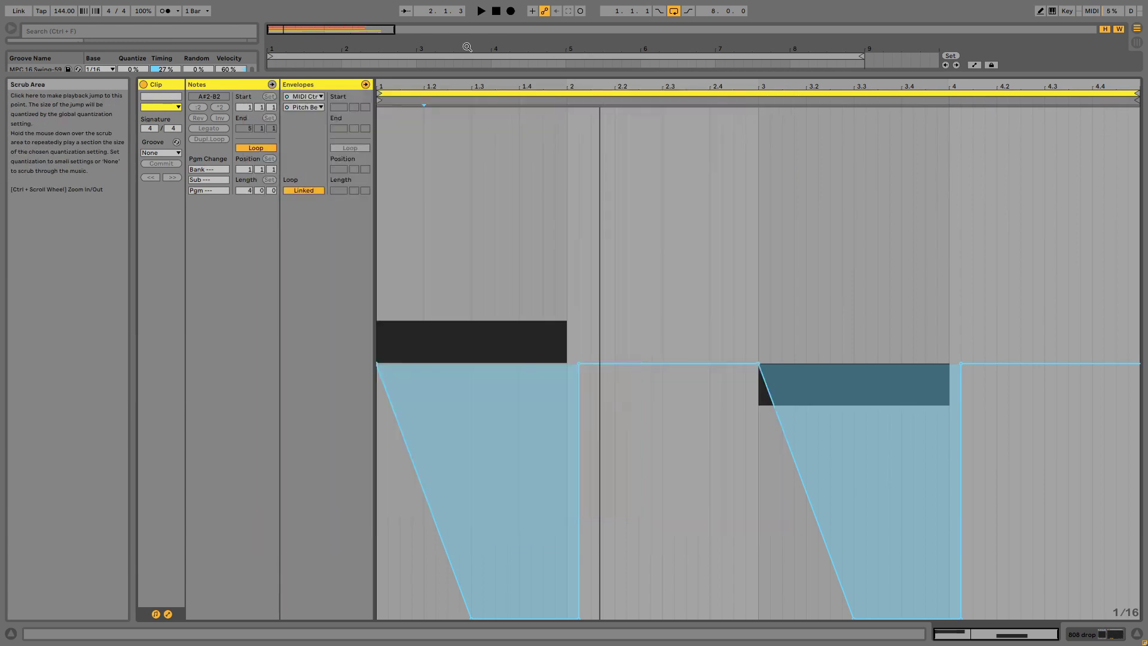
pyautogui.click(365, 85)
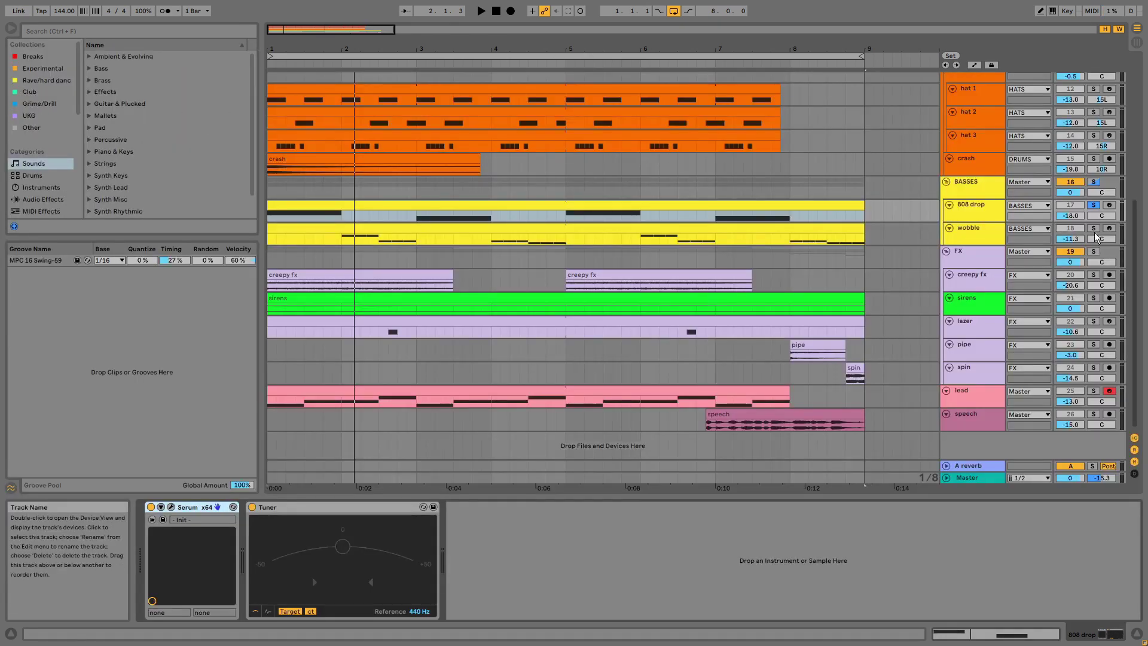
# Play the soloed wobble bass and inspect its MIDI clip's notes and the 1/8 triplet grid setting.
pyautogui.press('space')
pyautogui.doubleClick(819, 234)
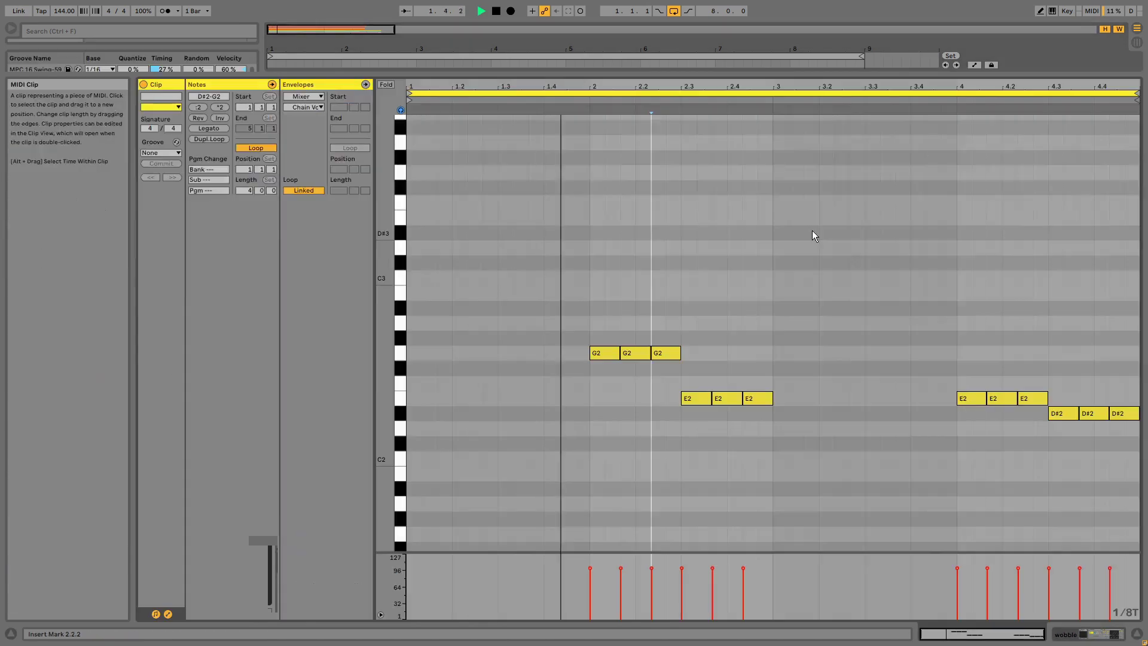
pyautogui.hotkey('ctrl', 'alt', 'e')
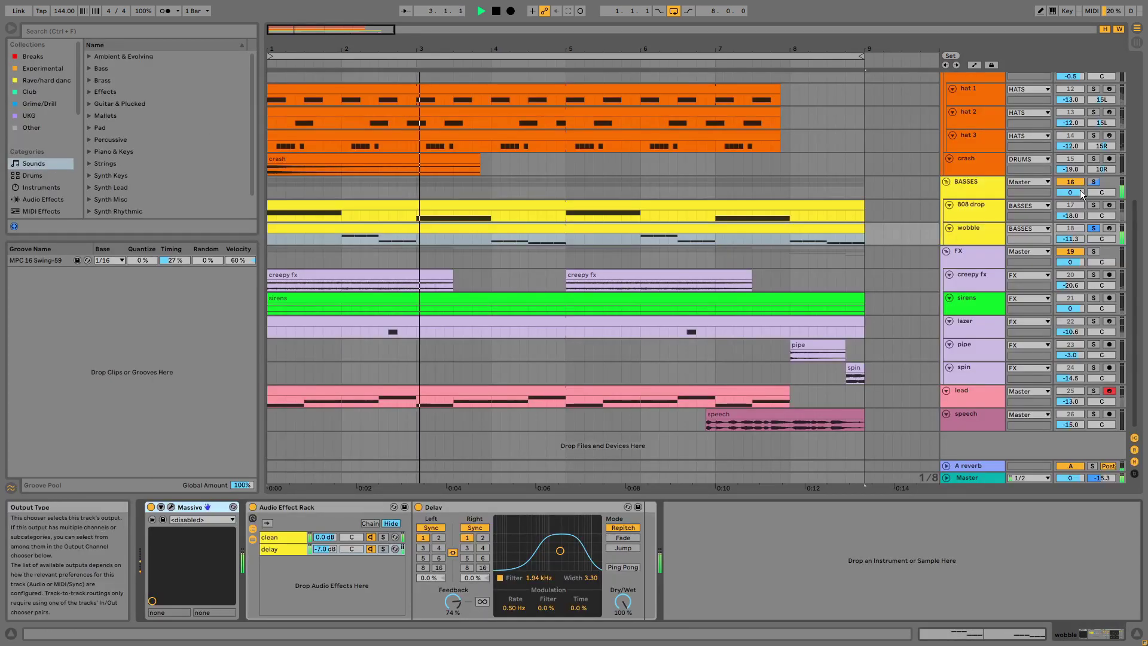
pyautogui.doubleClick(823, 234)
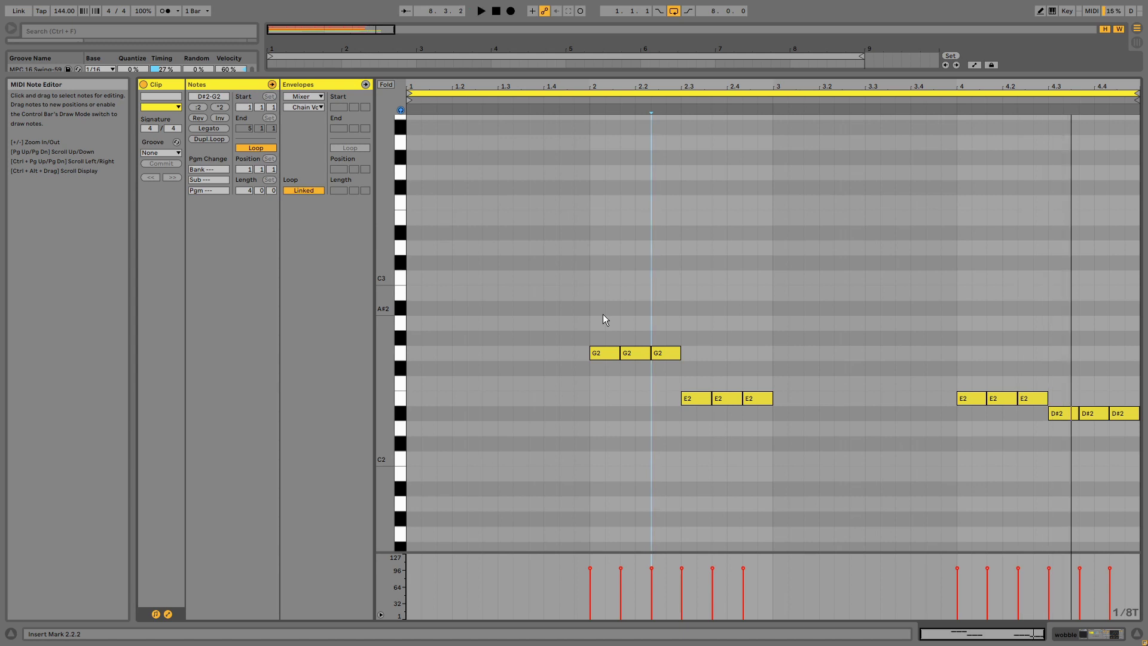
pyautogui.rightClick(604, 320)
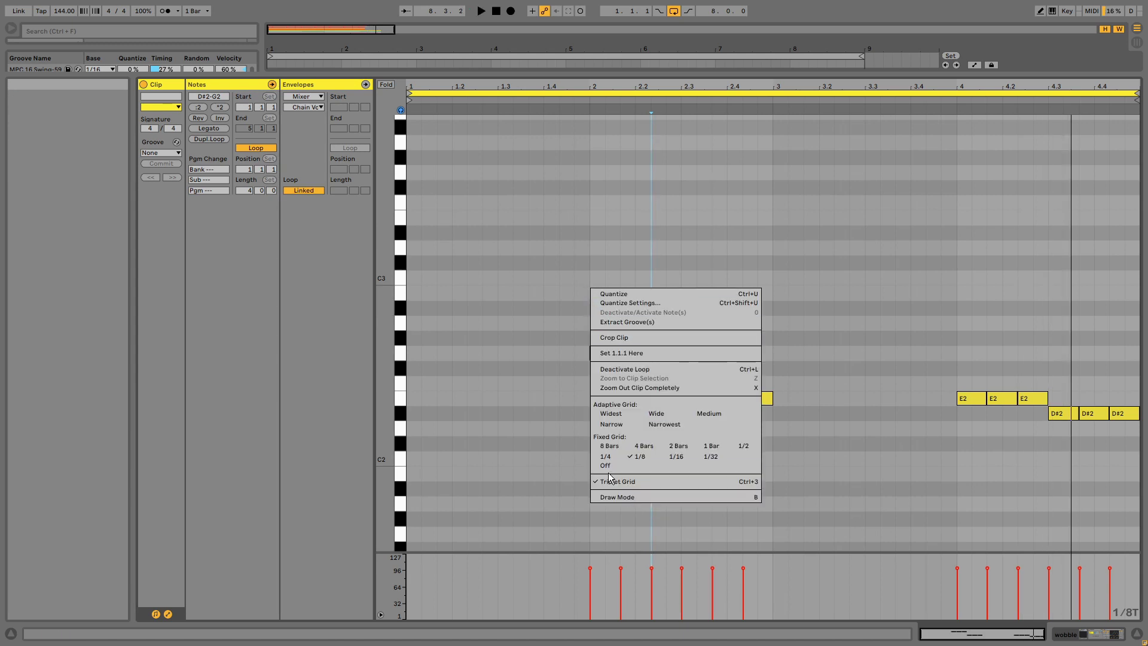
pyautogui.click(522, 435)
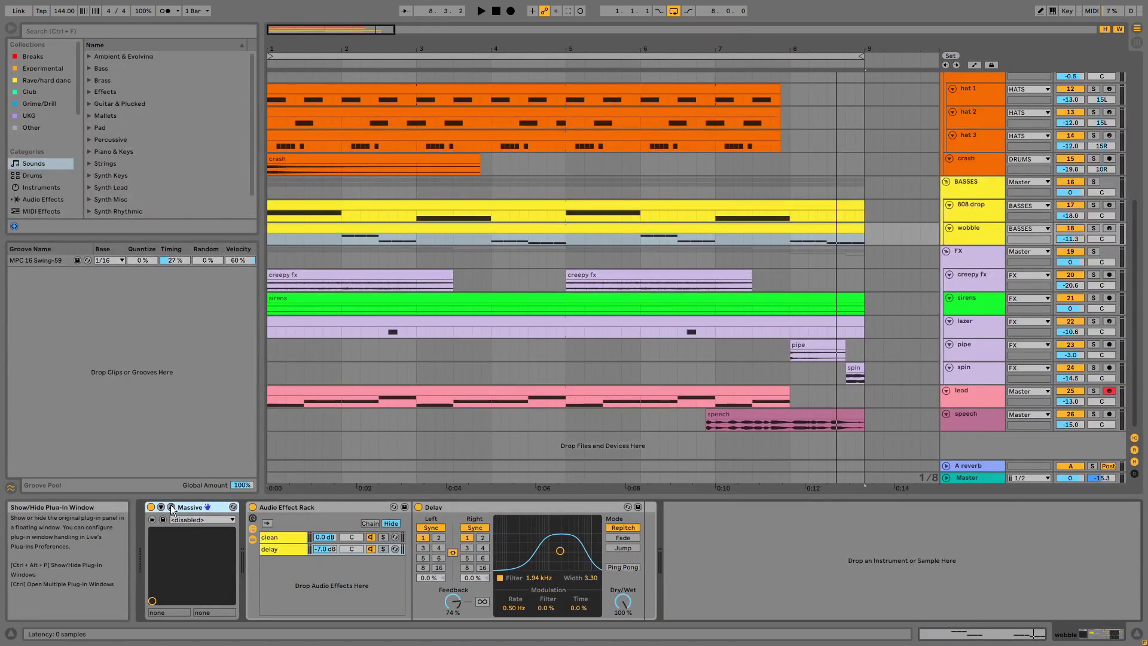
# Open the wobble's Massive synth and examine its LFO 5 and voicing settings.
pyautogui.click(172, 508)
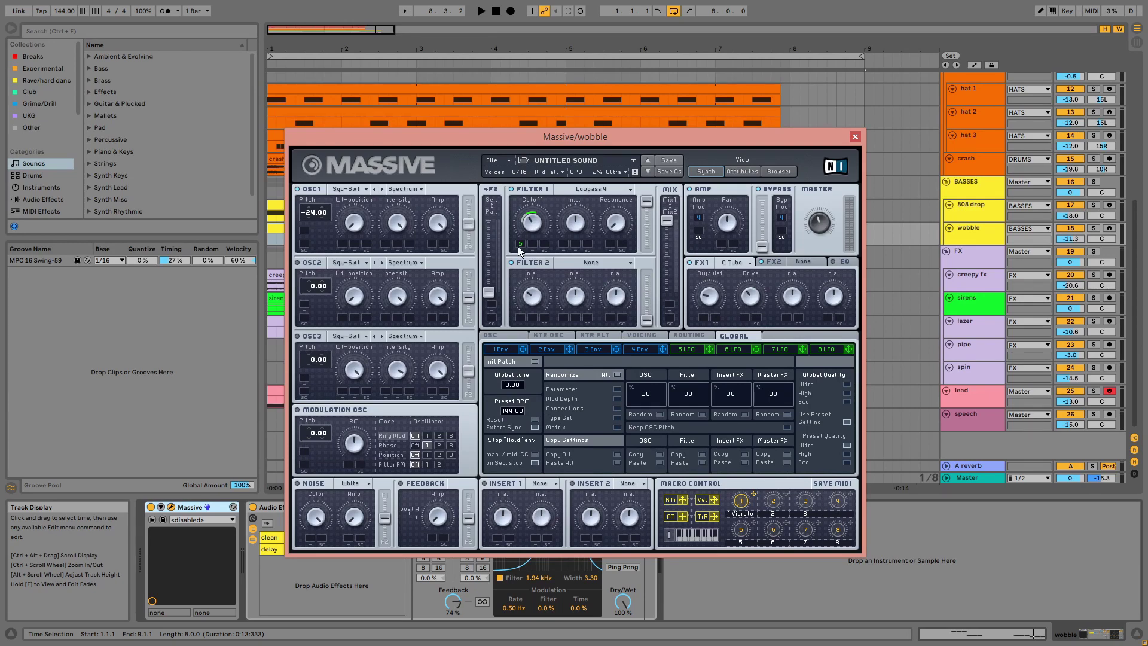
pyautogui.click(679, 351)
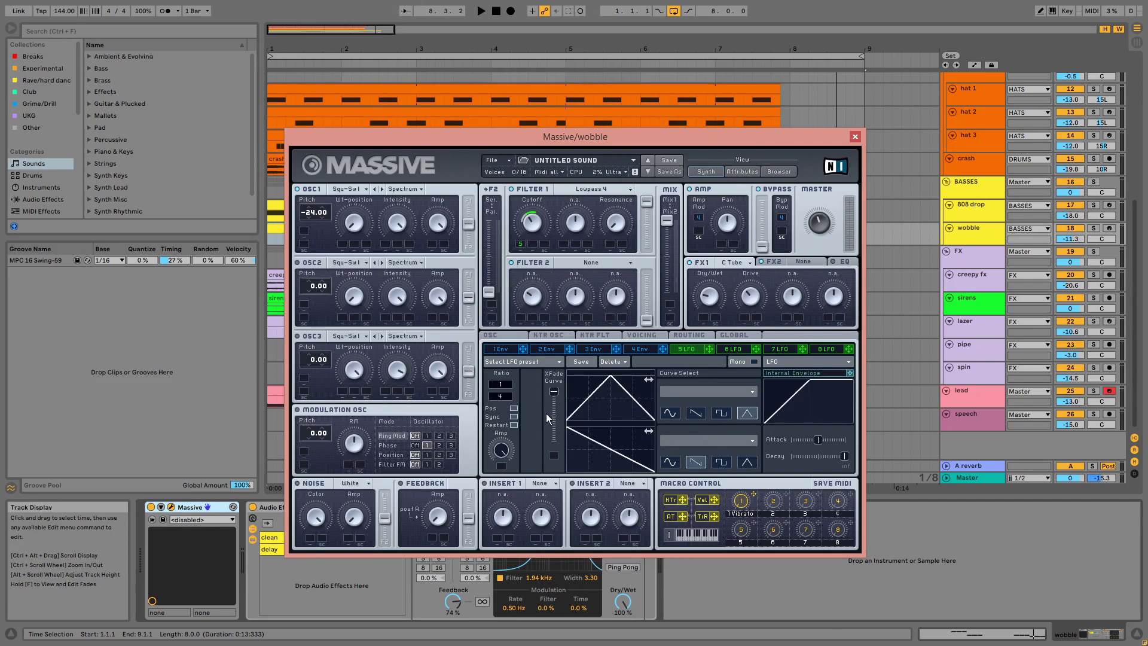
pyautogui.click(640, 335)
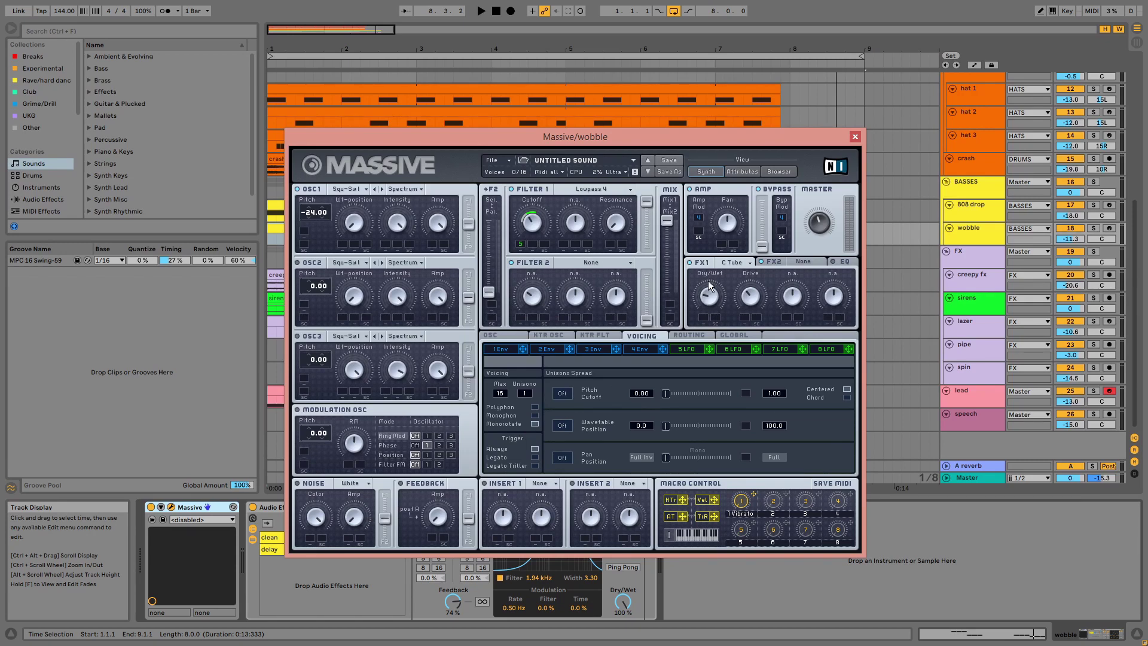
# Play the wobble with the Massive window moved clear of the arrangement and toggle its FX1 C Tube effect to compare the sound.
pyautogui.press('space')
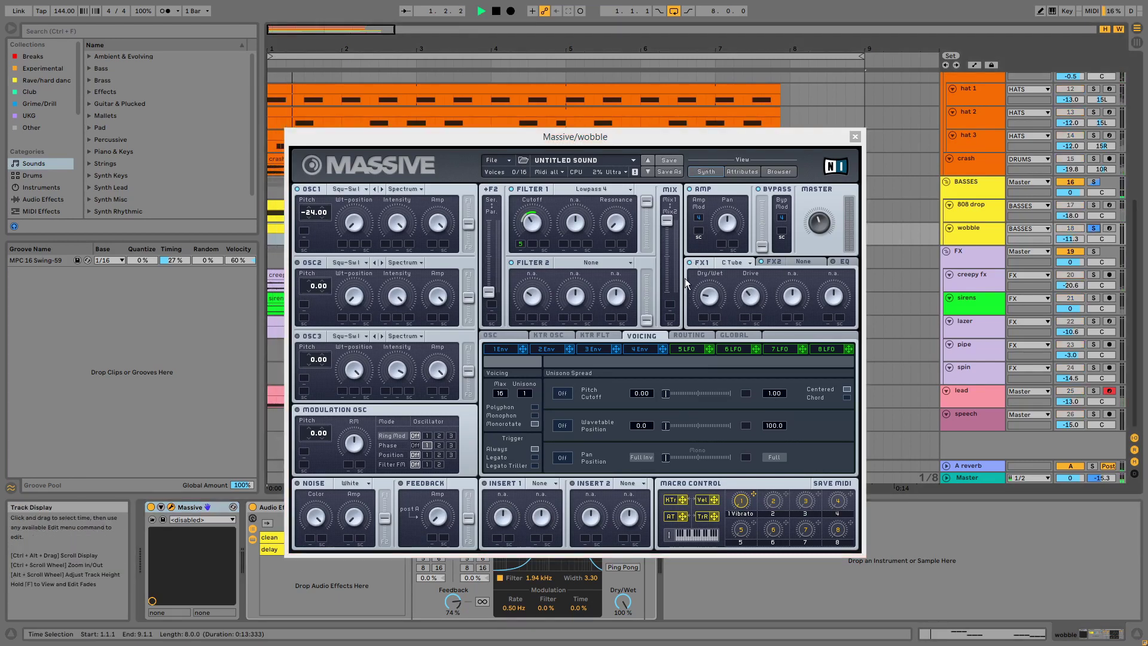
pyautogui.moveTo(636, 134); pyautogui.dragTo(795, 209)
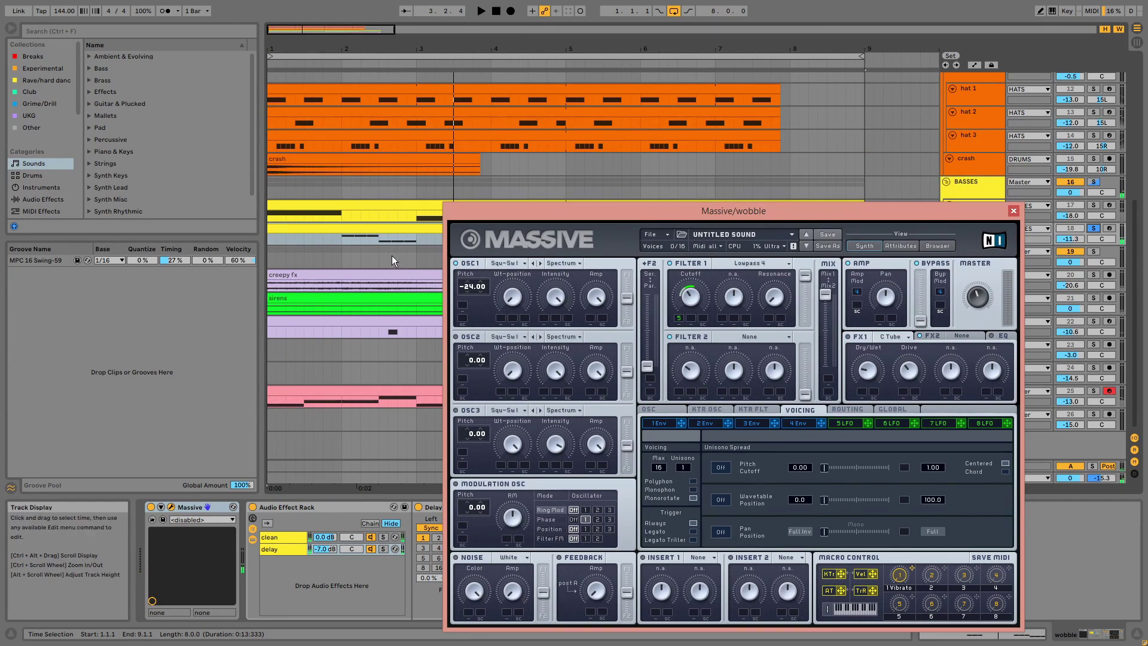
pyautogui.click(341, 240)
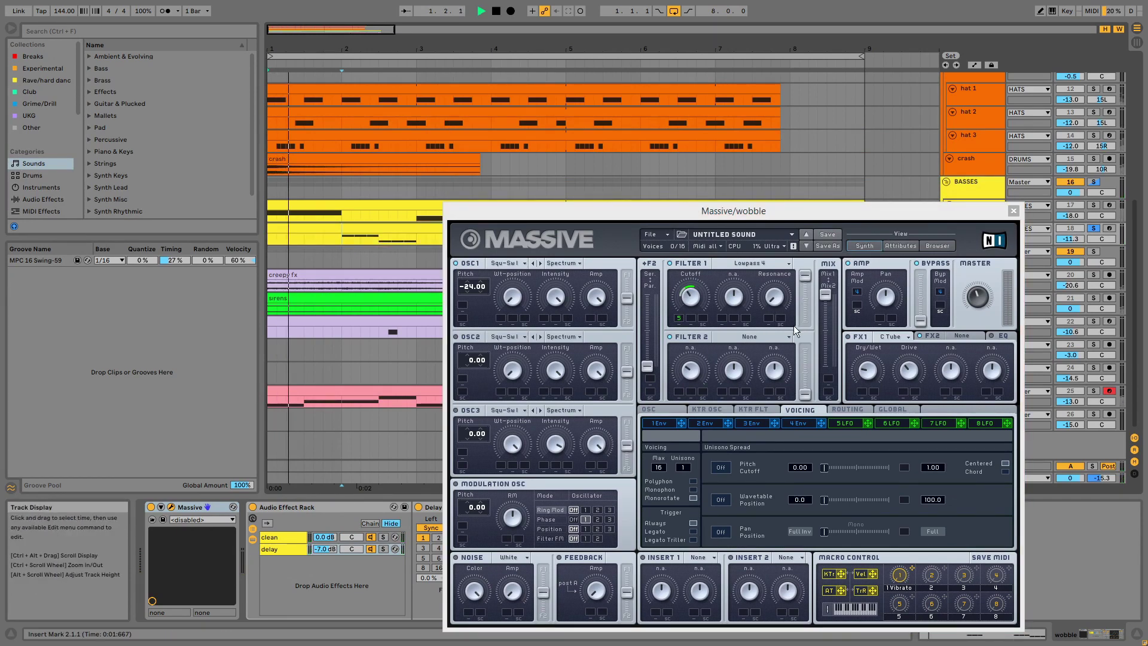
pyautogui.press('space')
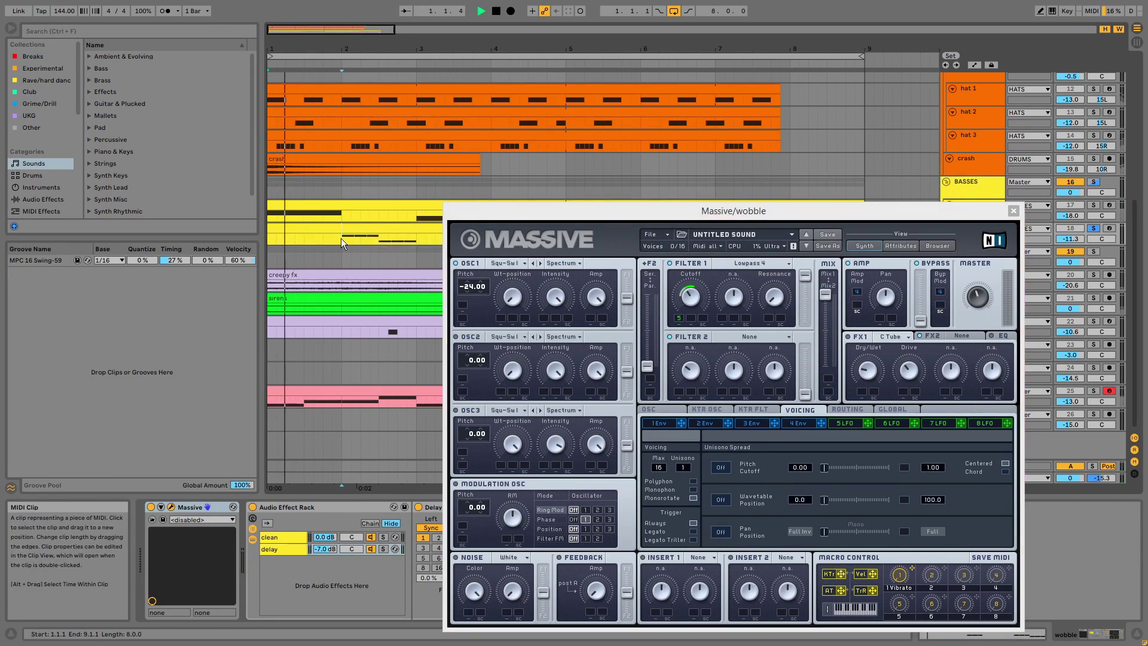
pyautogui.click(850, 339)
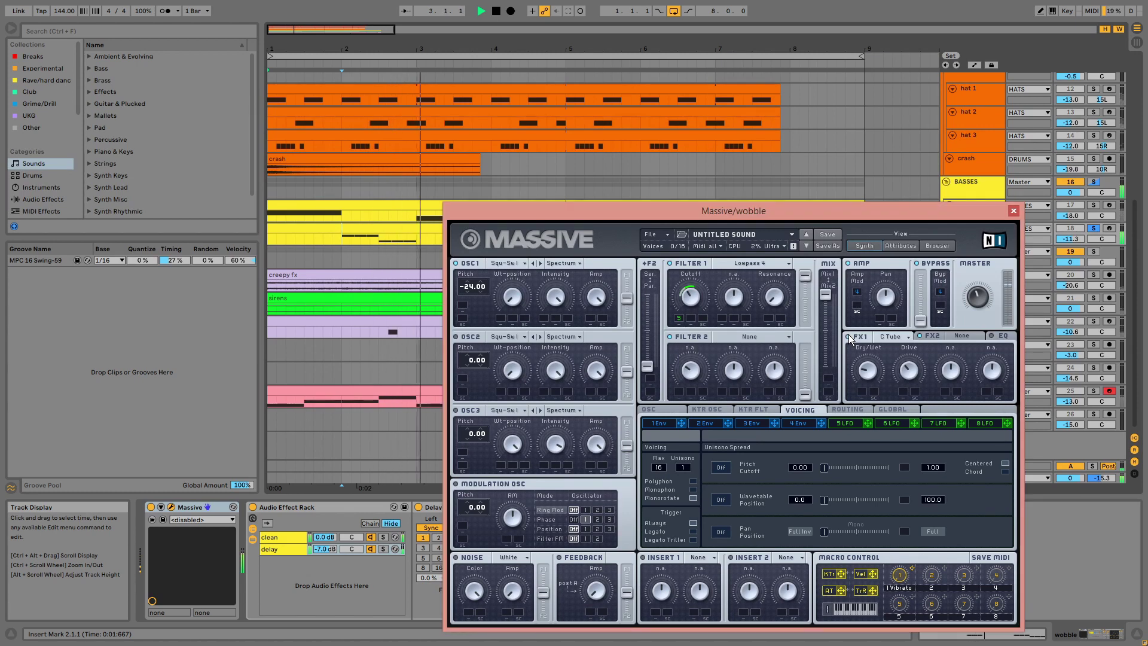
# Close Massive and show the wobble's Delay within the effect rack holding the clean and delay chains.
pyautogui.click(1013, 211)
pyautogui.click(487, 507)
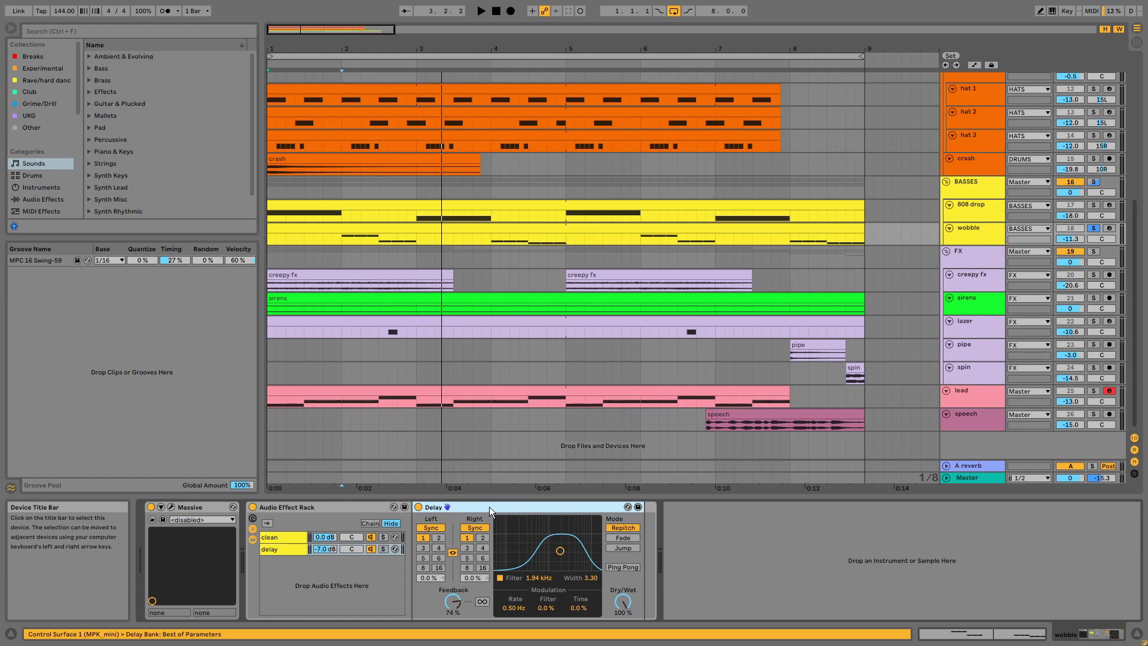
pyautogui.click(325, 507)
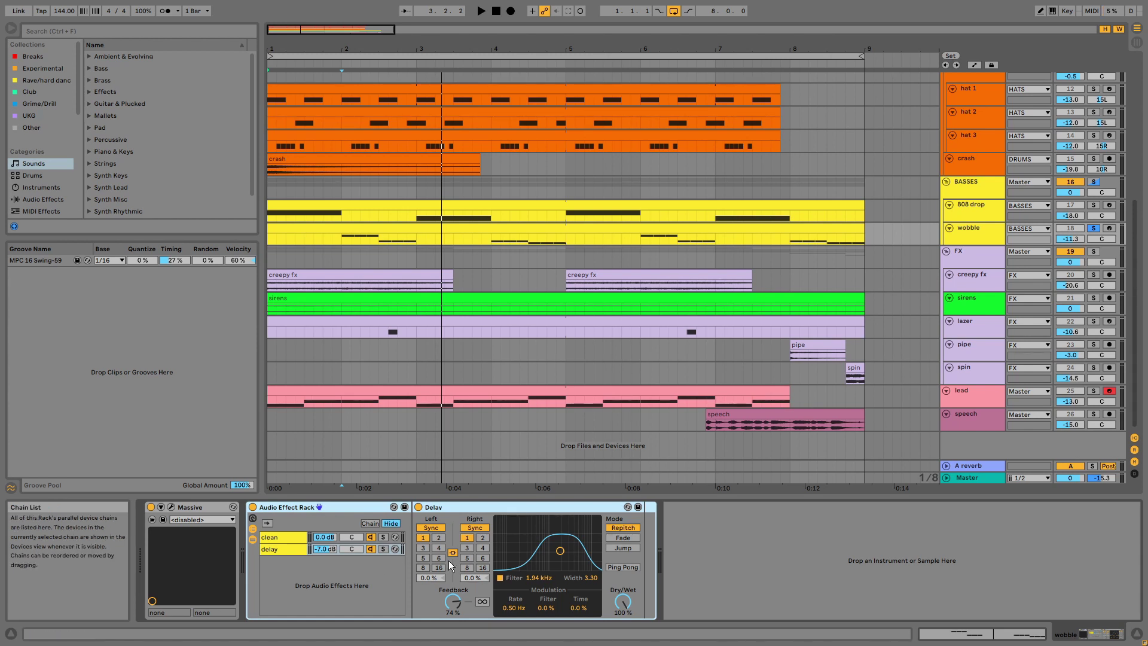
# Solo the BASSES group and examine its EQ Eight and Glue Compressor.
pyautogui.click(982, 191)
pyautogui.click(1098, 182)
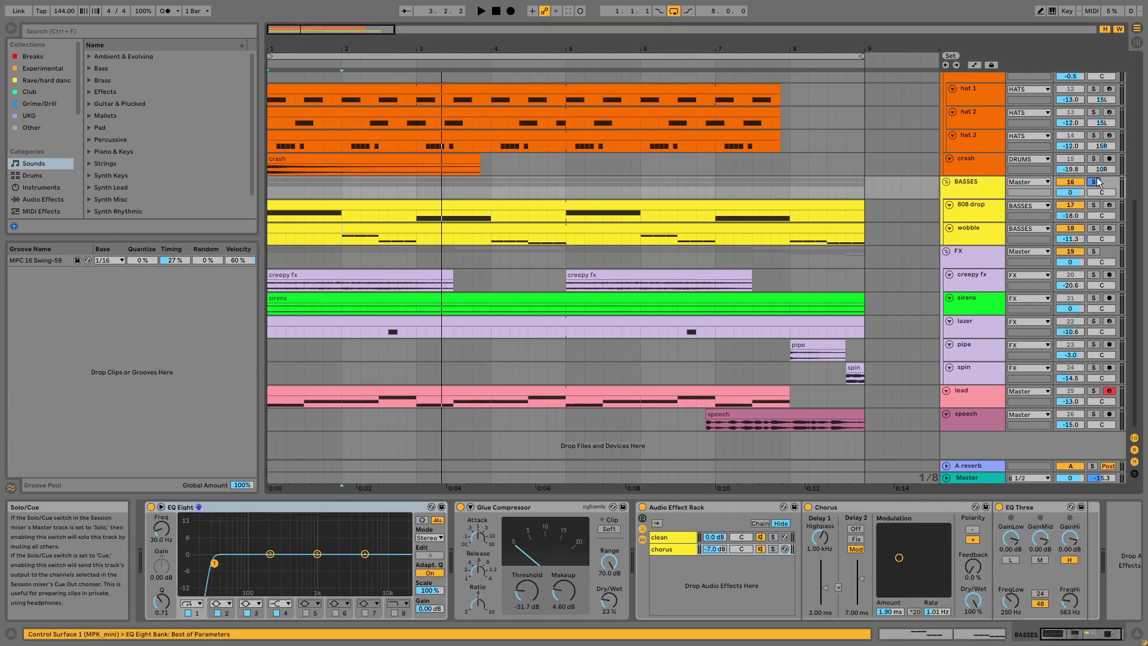
pyautogui.click(360, 507)
pyautogui.click(528, 512)
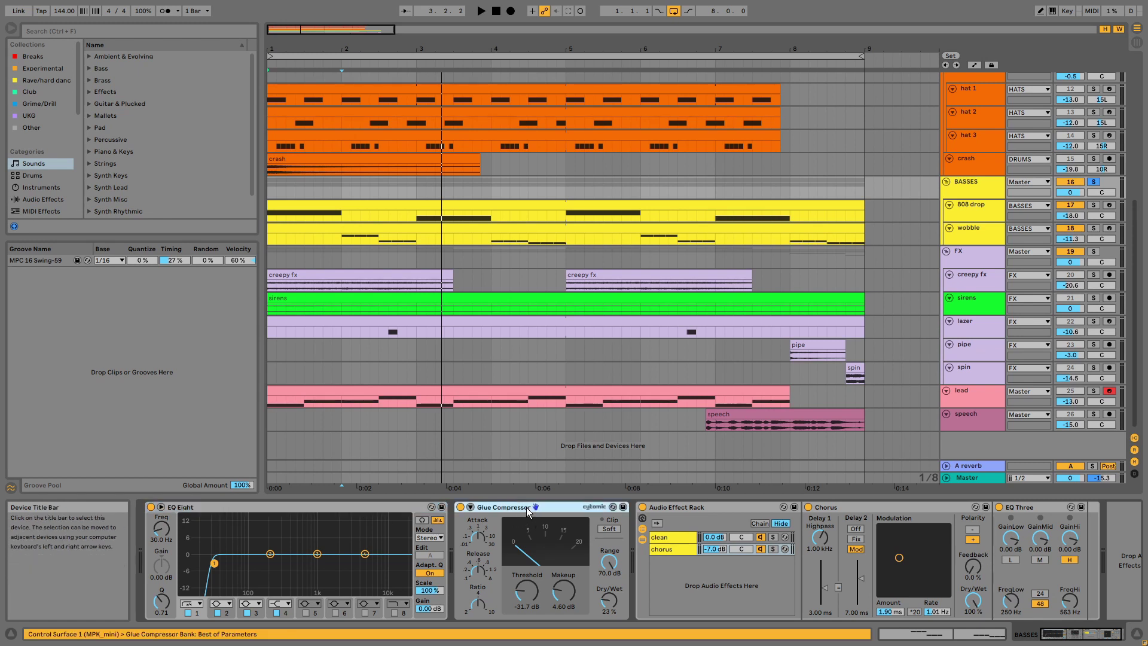
# Compare the basses with the Glue Compressor bypassed and re-enabled during playback.
pyautogui.press('space')
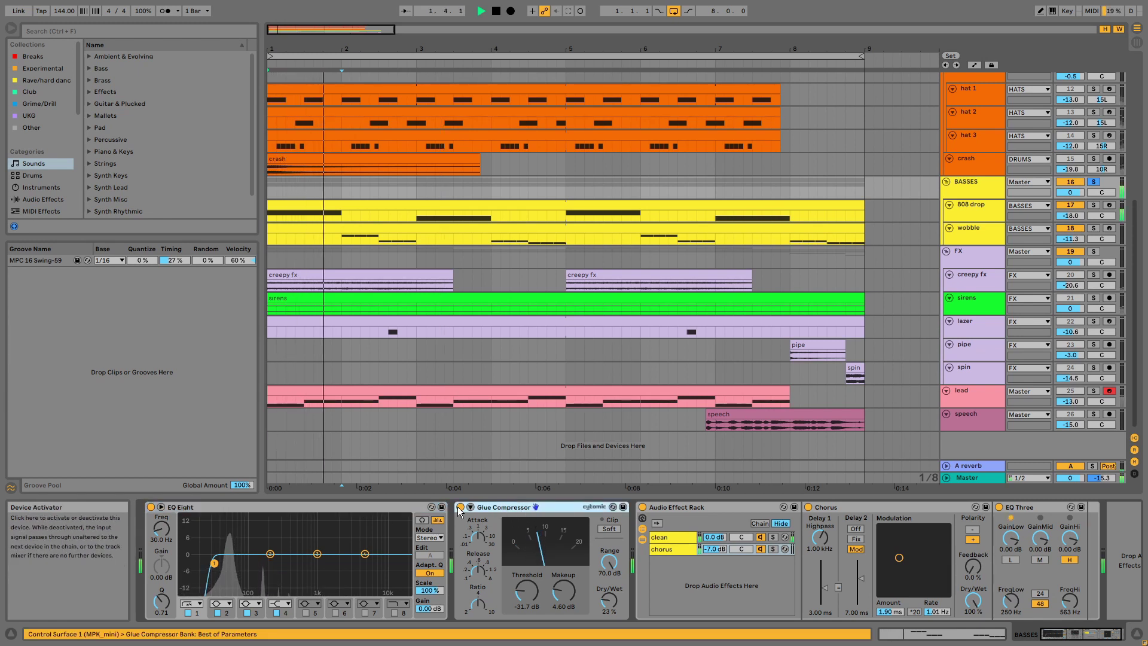
pyautogui.click(460, 507)
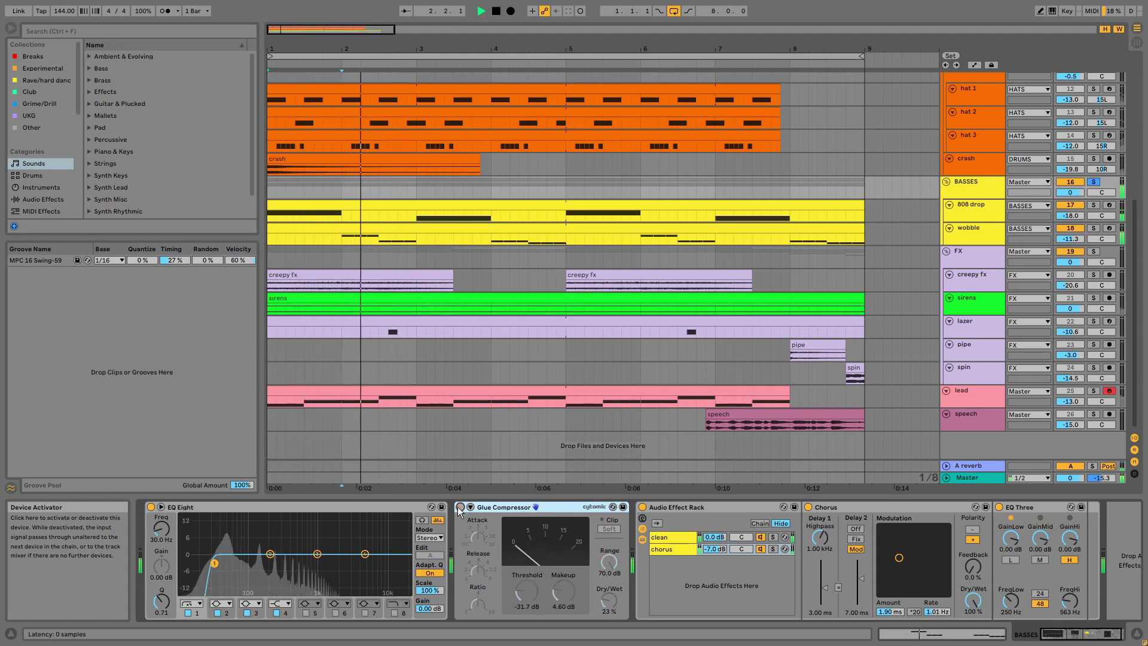
pyautogui.click(460, 507)
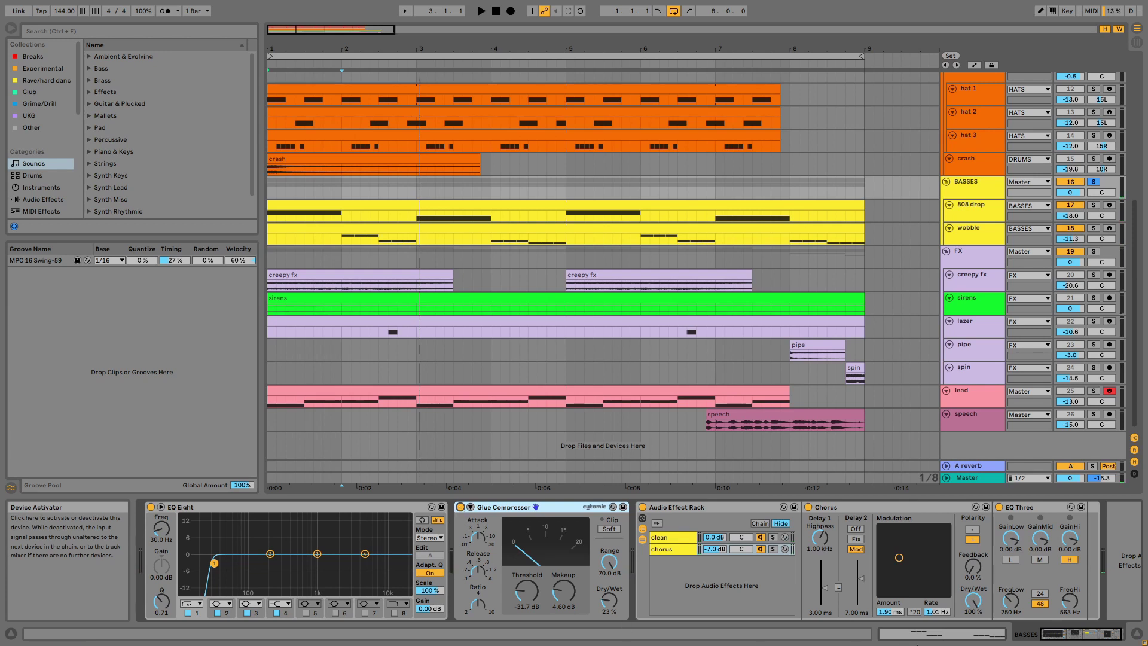
# Show the BASSES group's clean and chorus effect rack, and enlarge the group track to reveal its reverb send.
pyautogui.click(738, 505)
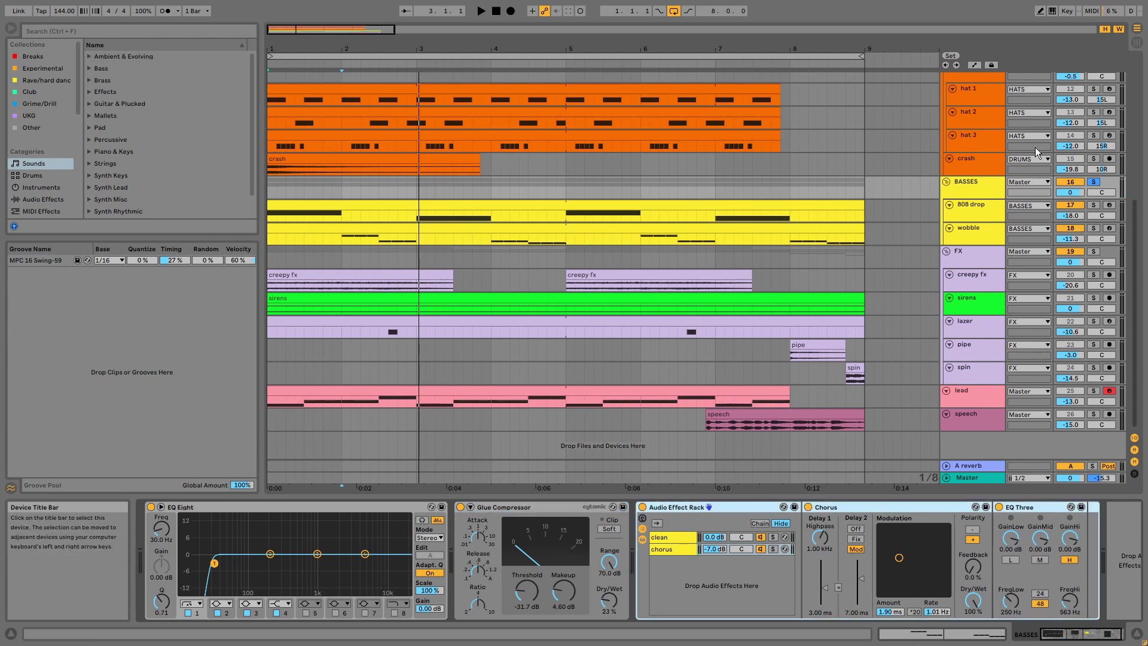
pyautogui.click(977, 192)
pyautogui.moveTo(981, 196); pyautogui.dragTo(981, 207)
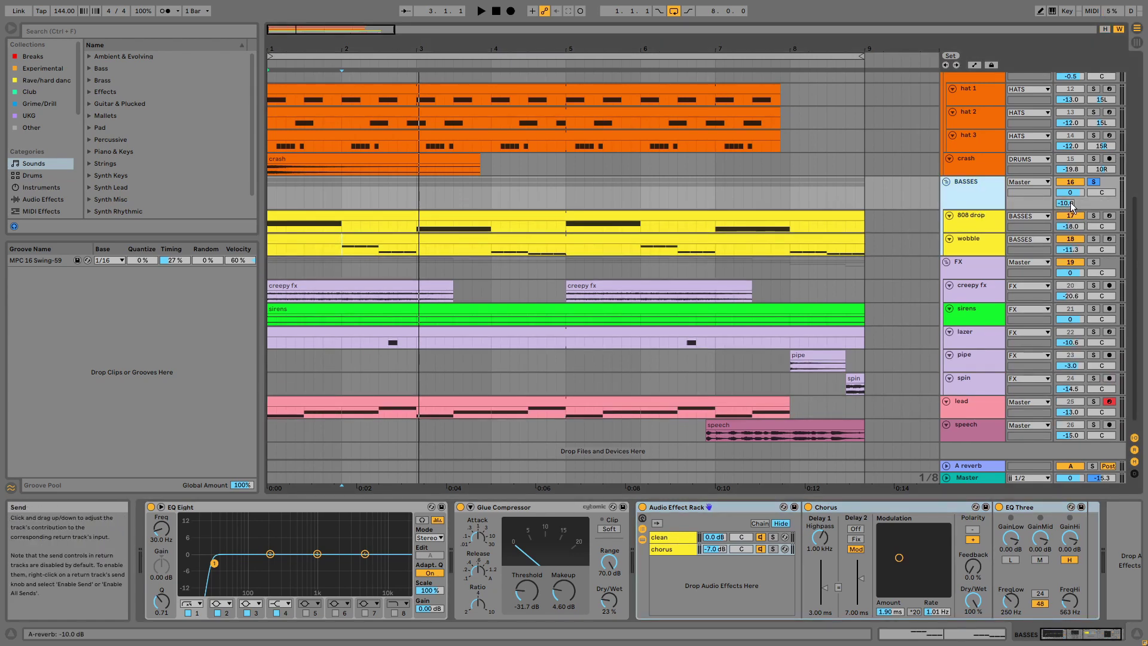
# Solo the FX group with its devices shown, and optimize the arrangement height to fit the tracks.
pyautogui.click(984, 263)
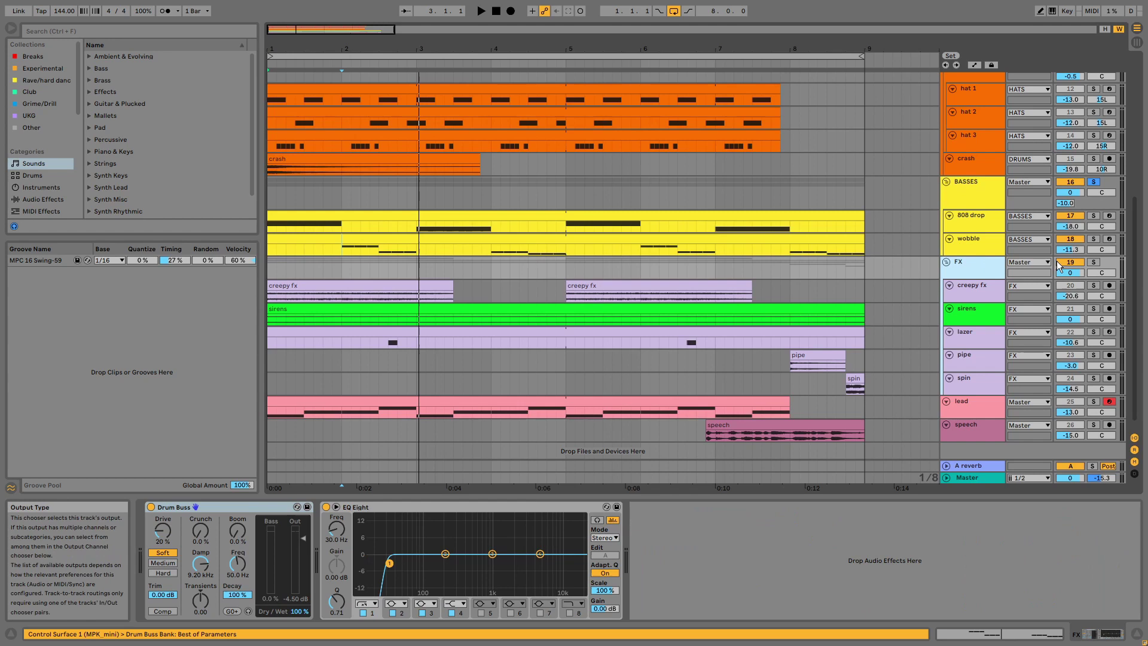
pyautogui.click(1096, 260)
pyautogui.click(1105, 29)
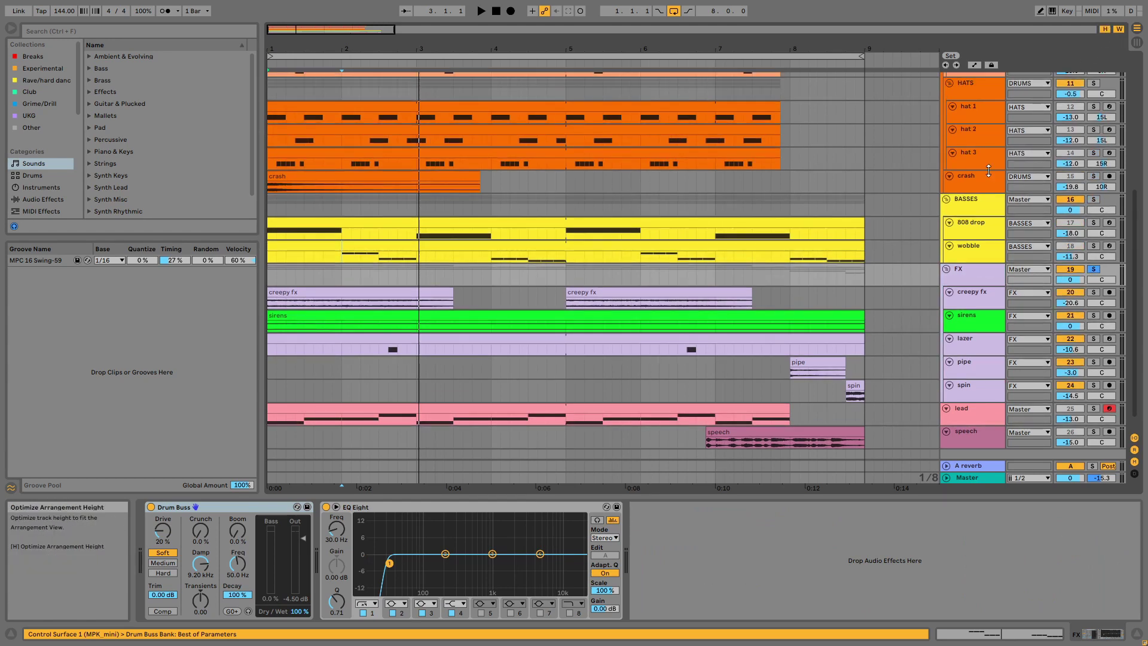
# Solo the creepy fx track, play its clips, and examine its Auto Filter and Echo.
pyautogui.click(434, 293)
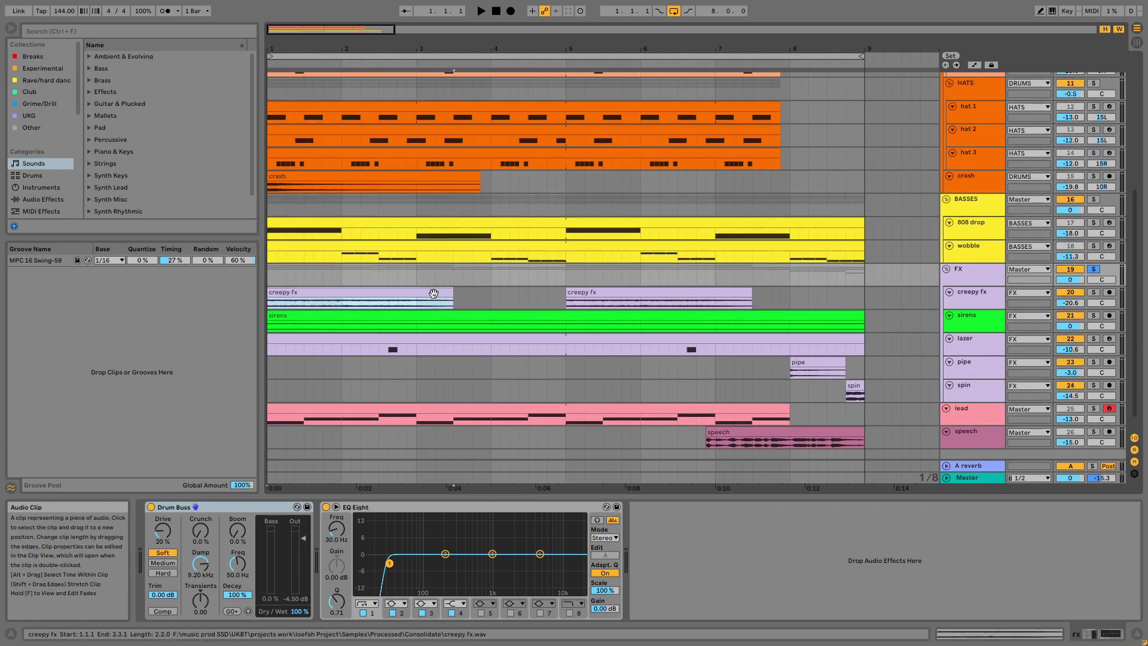
pyautogui.click(1098, 293)
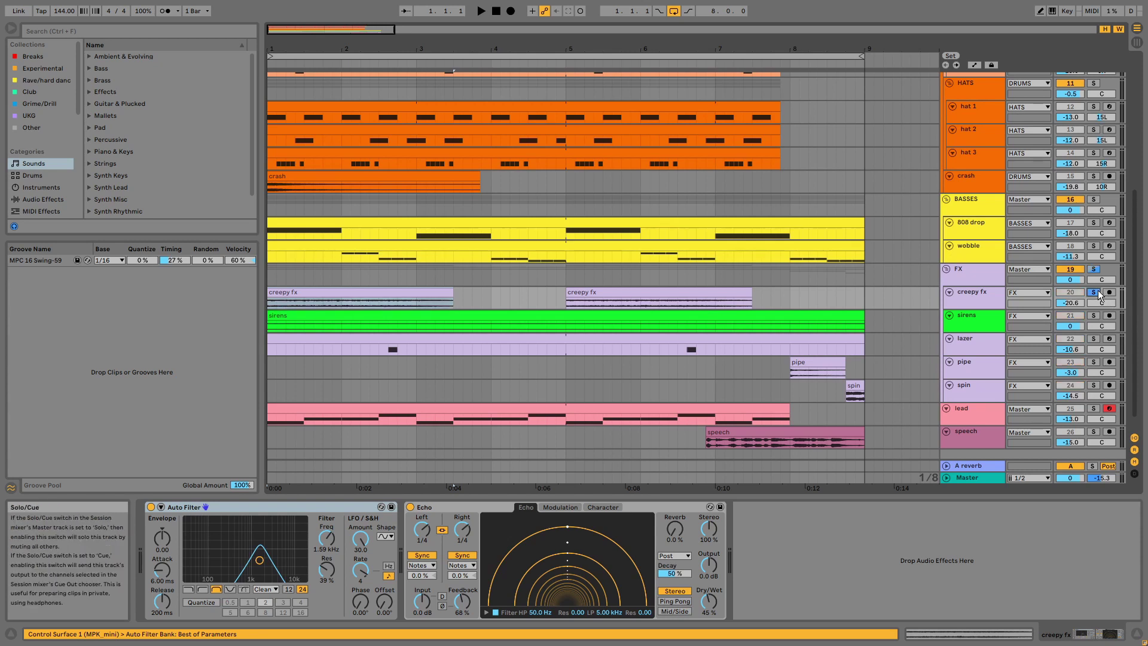
pyautogui.press('space')
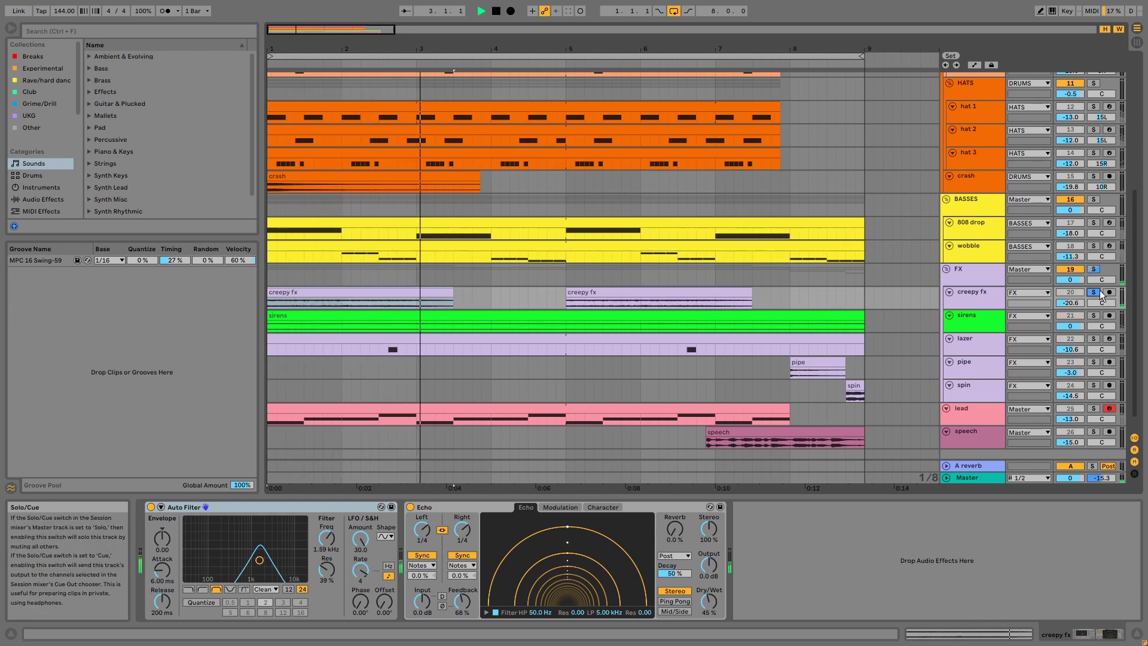
pyautogui.click(585, 294)
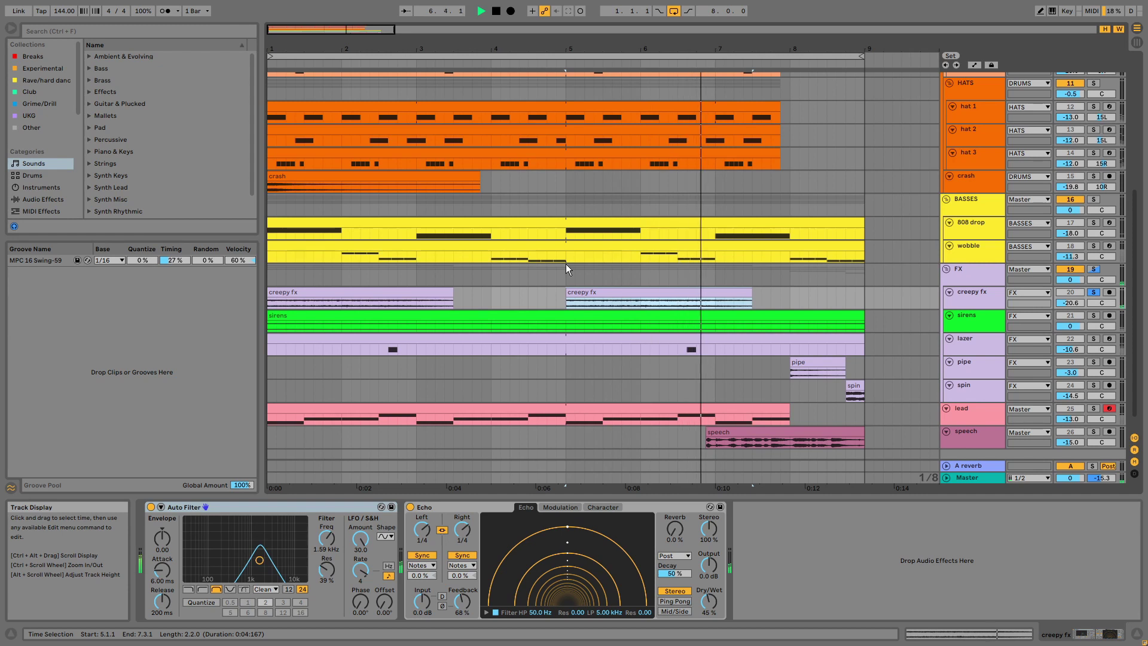
pyautogui.press('space')
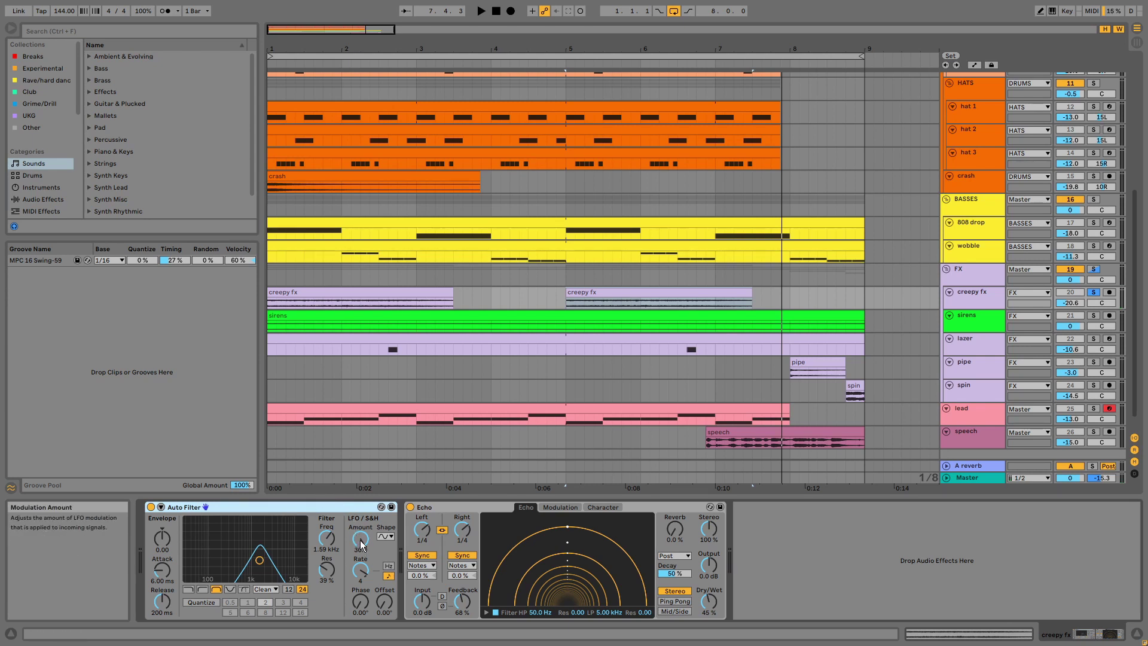
pyautogui.click(438, 508)
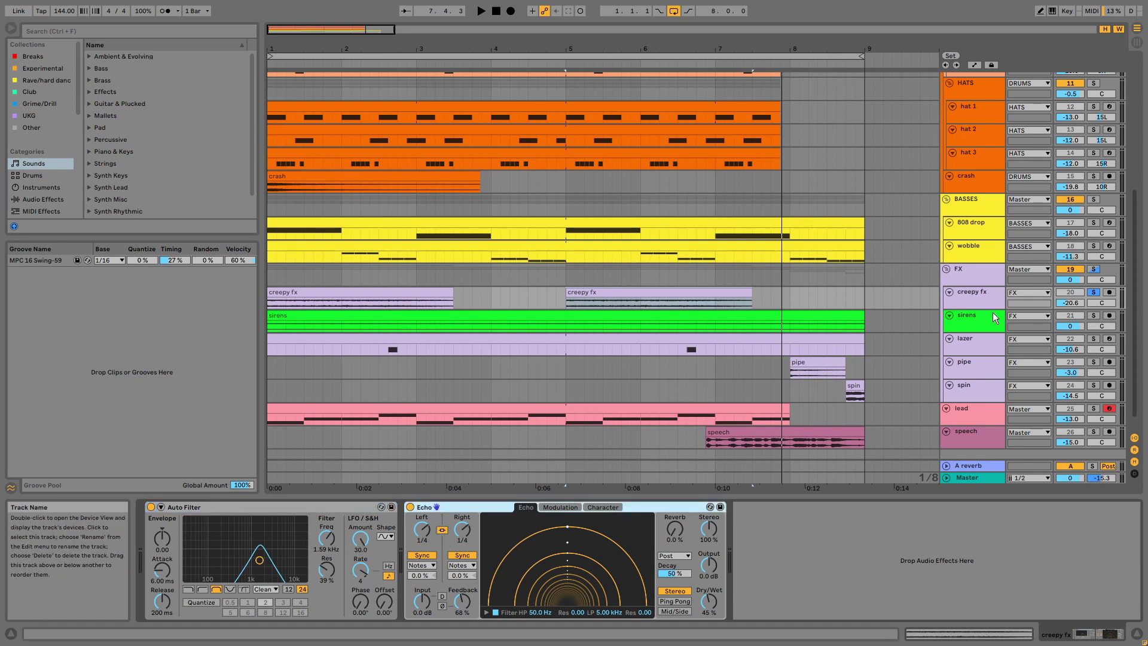
# Examine the sirens track's Echo, then solo the track and play its clip.
pyautogui.click(986, 321)
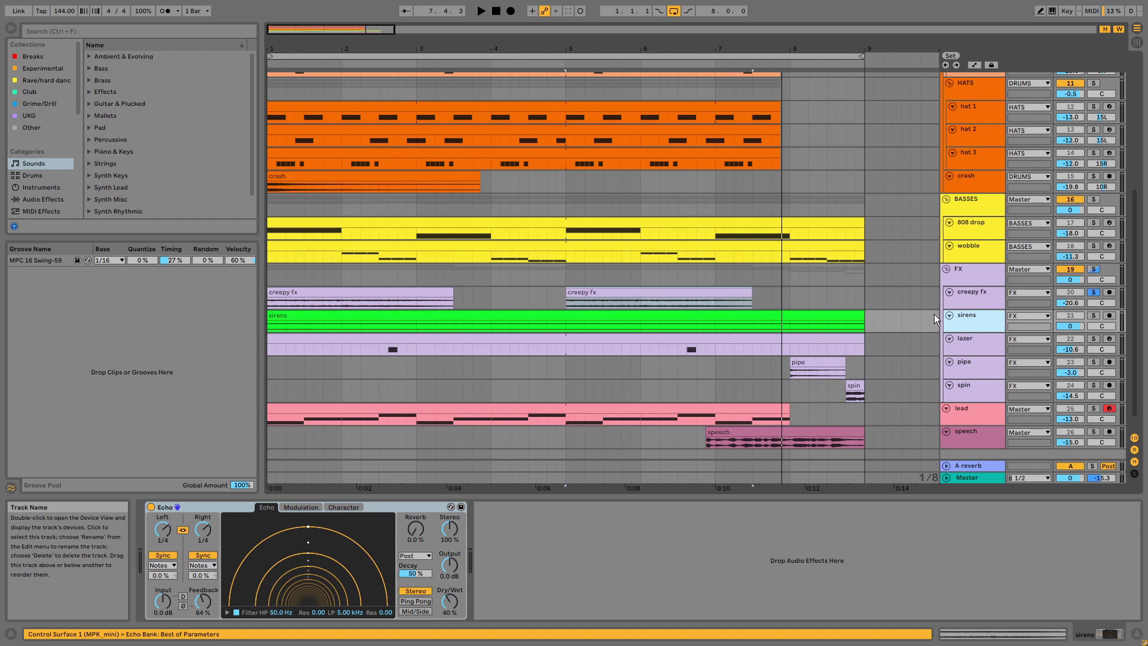
pyautogui.click(401, 511)
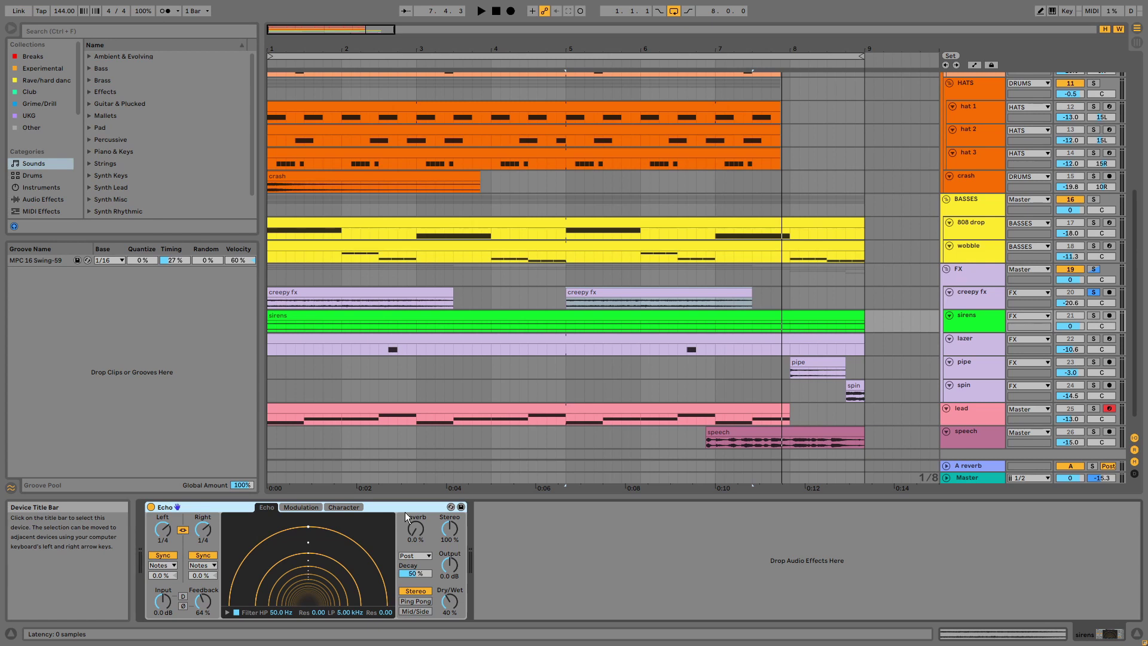
pyautogui.click(1094, 315)
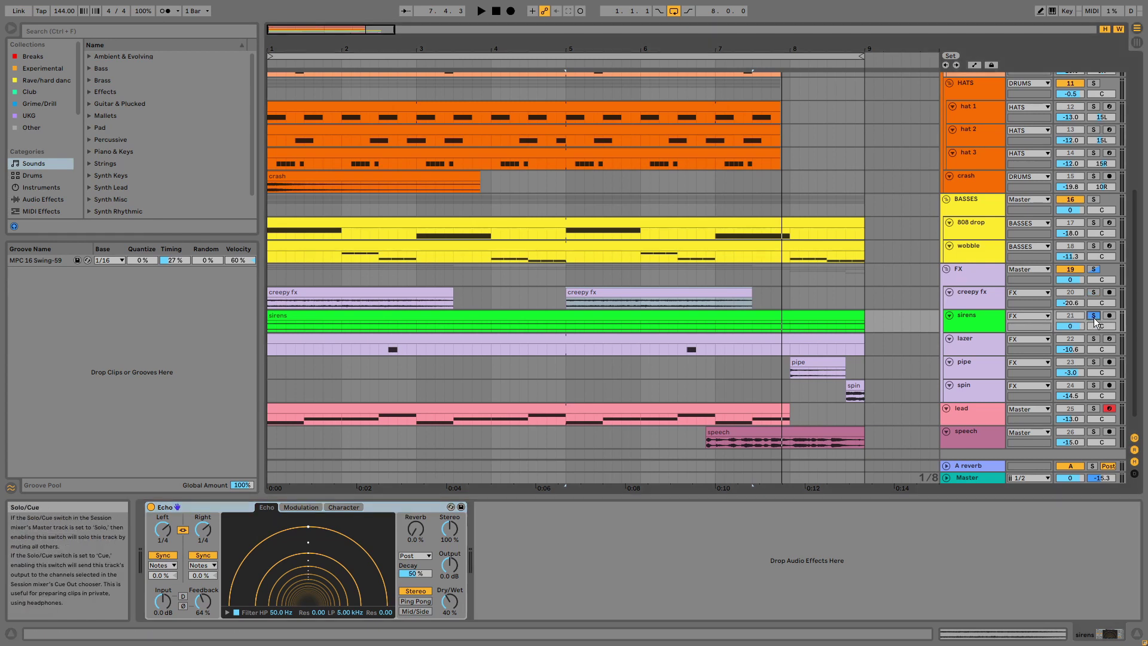
pyautogui.click(746, 313)
pyautogui.press('space')
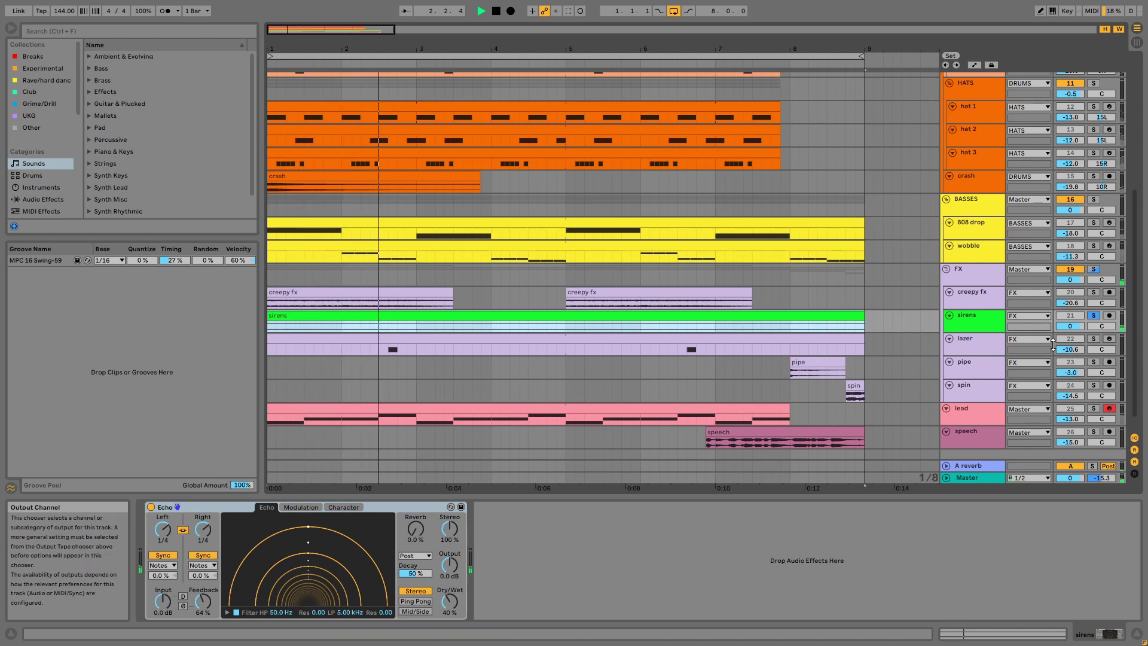
# Show the lazer track's sampler and Echo devices, then solo the track and play its clip.
pyautogui.click(679, 350)
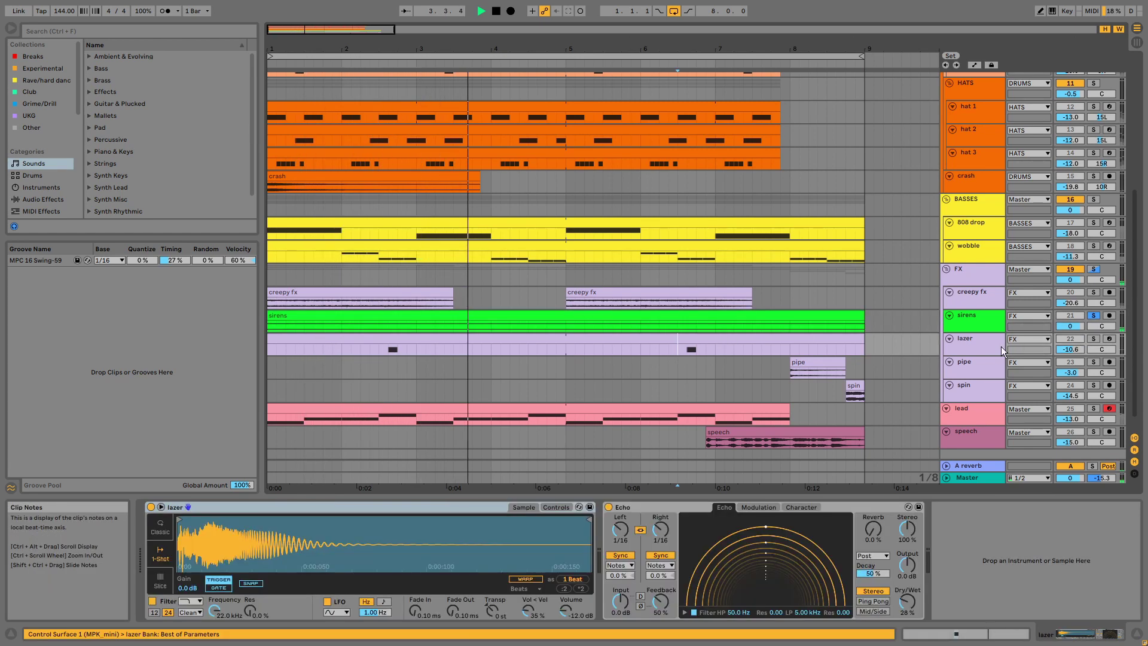
pyautogui.click(1093, 338)
pyautogui.press('space')
# Select the pipe clip to show its EQ Eight and Echo, then solo the track and play the clip.
pyautogui.click(818, 366)
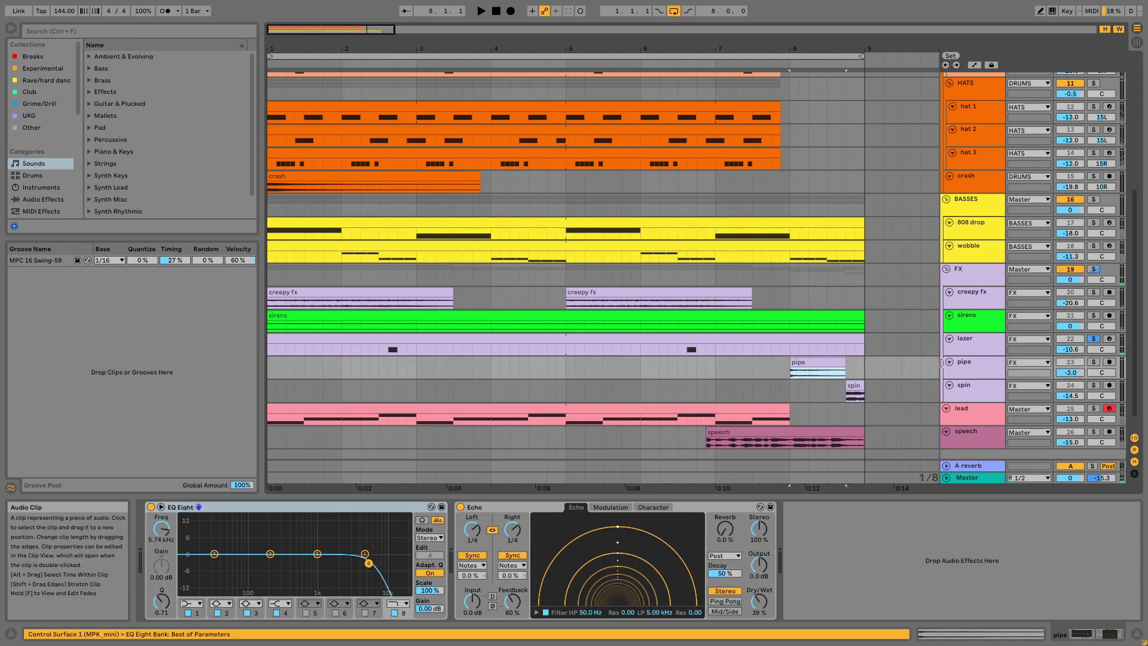
pyautogui.click(1093, 362)
pyautogui.press('space')
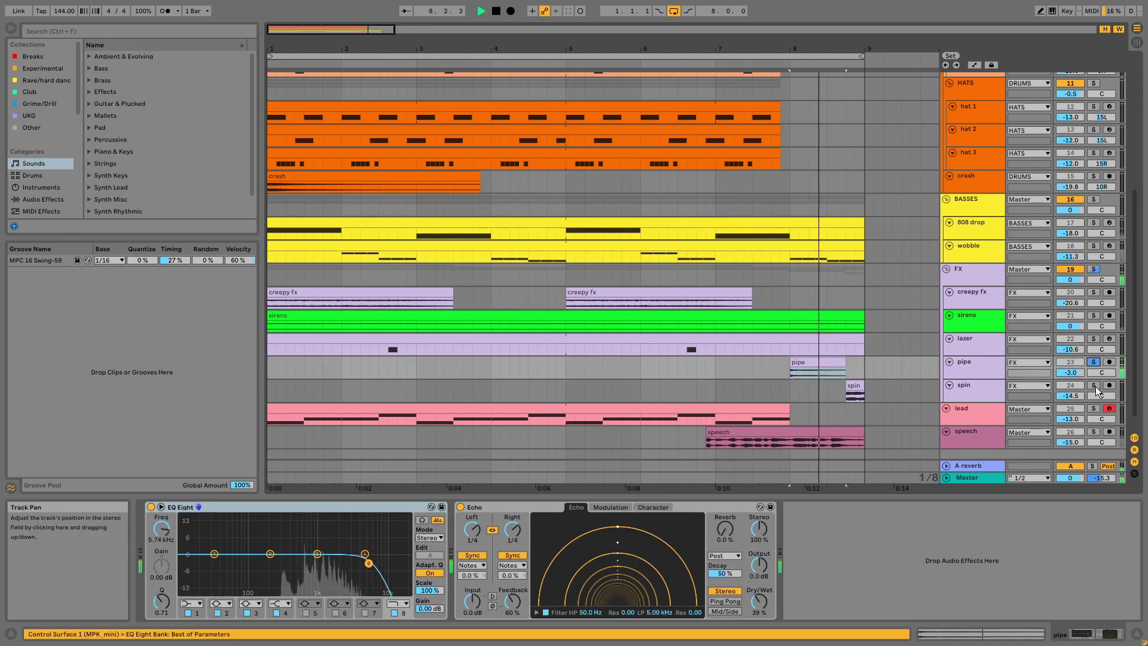
# Solo the spin track, play its clip with its Echo shown, and stop playback.
pyautogui.click(1096, 387)
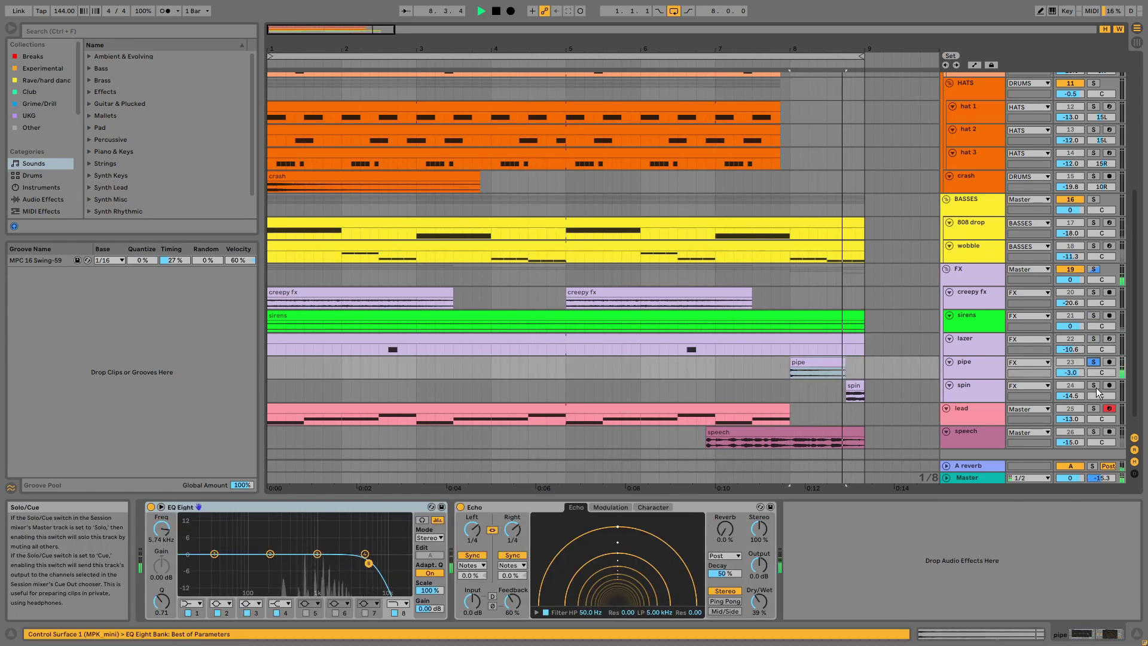
pyautogui.click(831, 392)
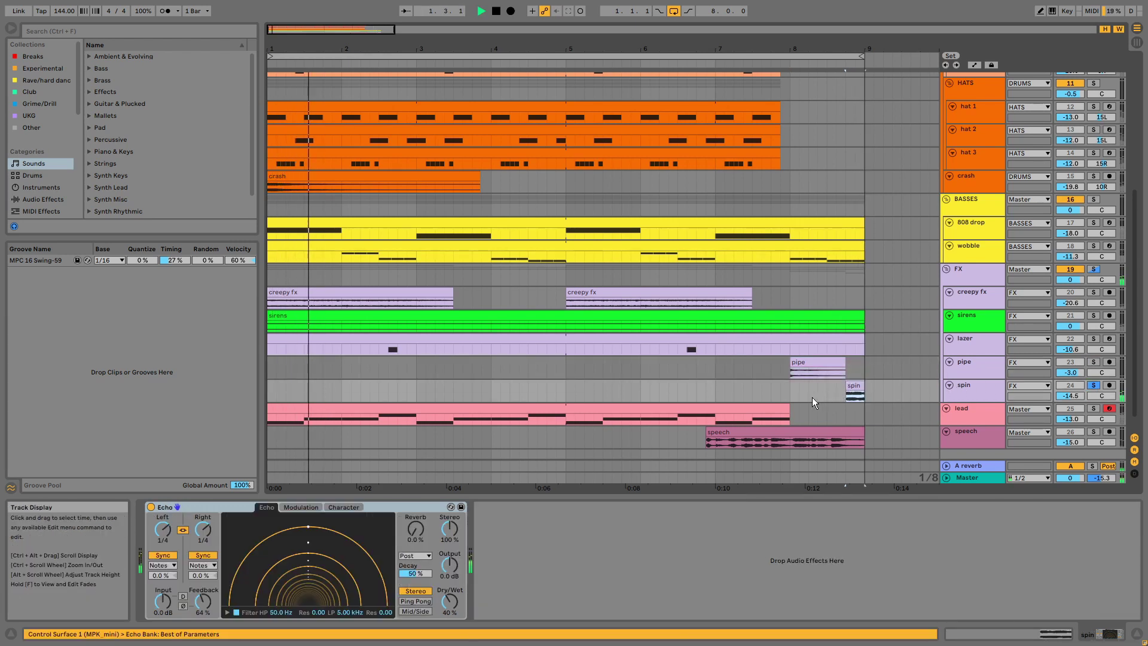
pyautogui.press('space')
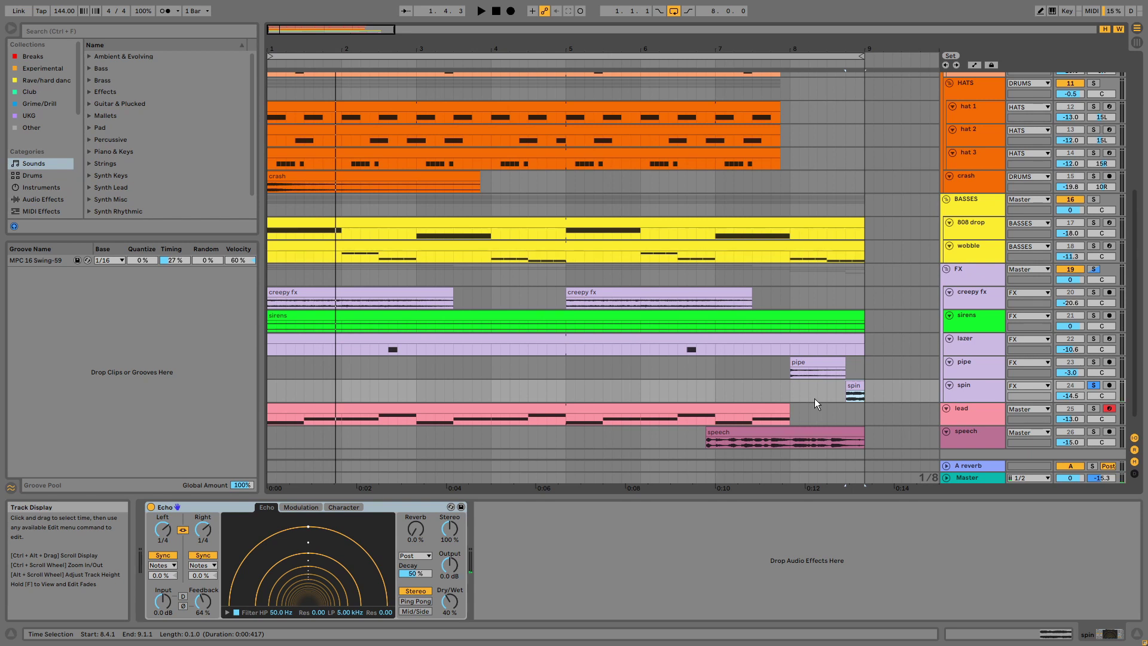
# Examine the Drum Buss and EQ Eight on the FX group track.
pyautogui.click(982, 281)
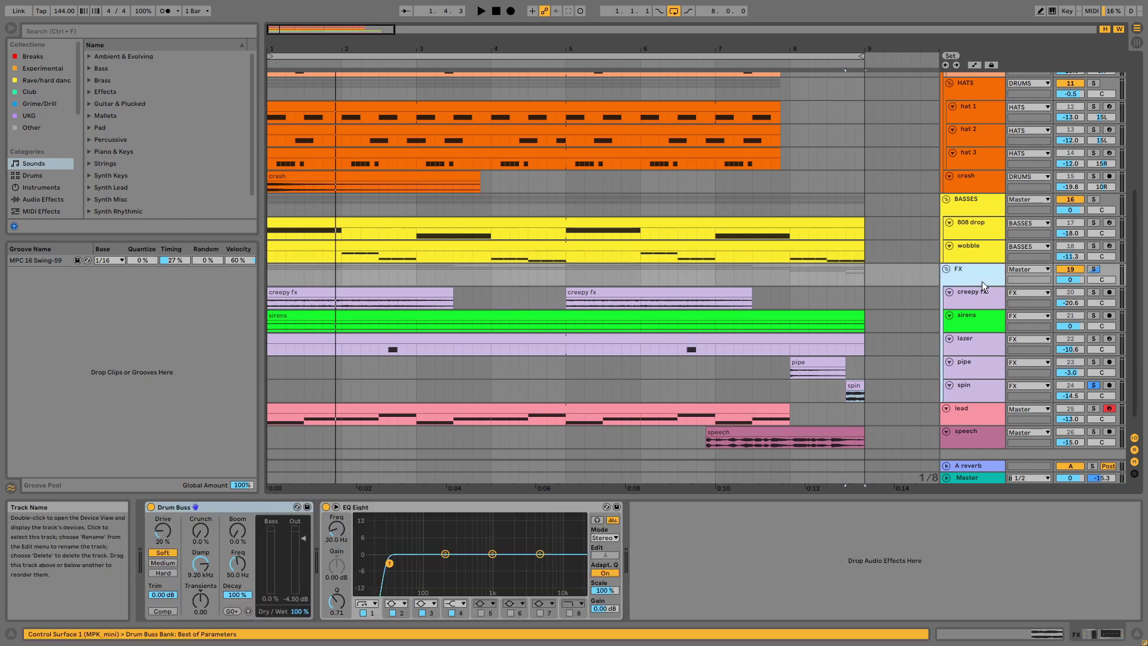
pyautogui.click(278, 505)
pyautogui.click(386, 506)
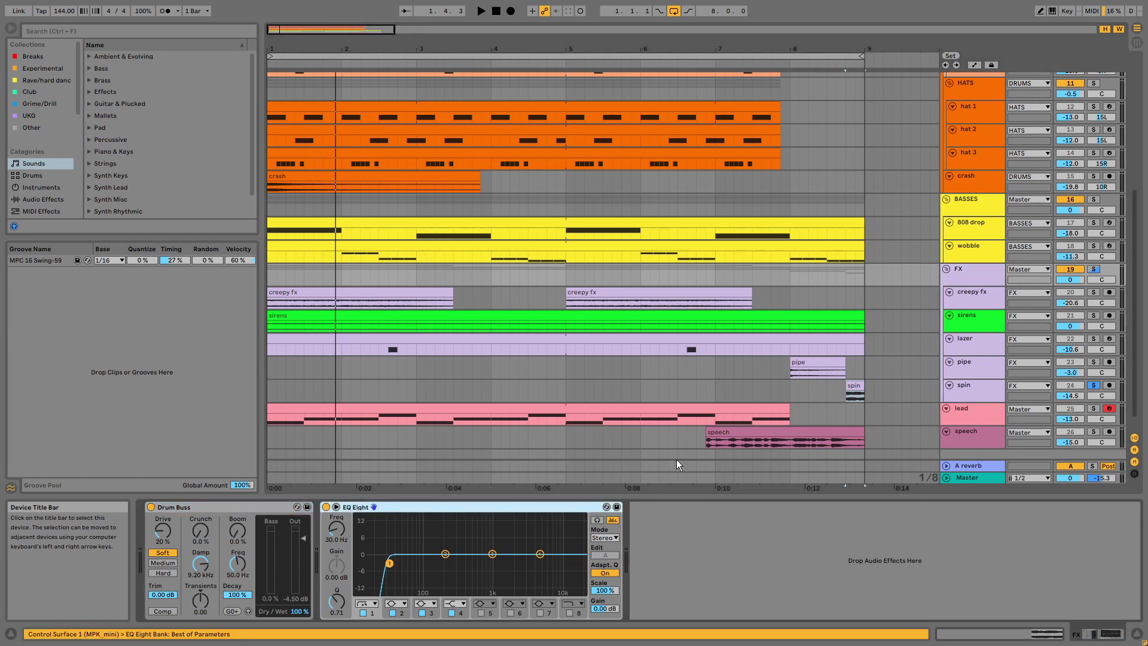
pyautogui.click(982, 281)
pyautogui.moveTo(988, 286)
pyautogui.mouseDown()
pyautogui.moveTo(989, 296)
pyautogui.moveTo(981, 286)
pyautogui.mouseUp()
# Show the lead track's lead A sampler, play the lead clip soloed, and turn the solo off to hear it in the mix.
pyautogui.click(976, 406)
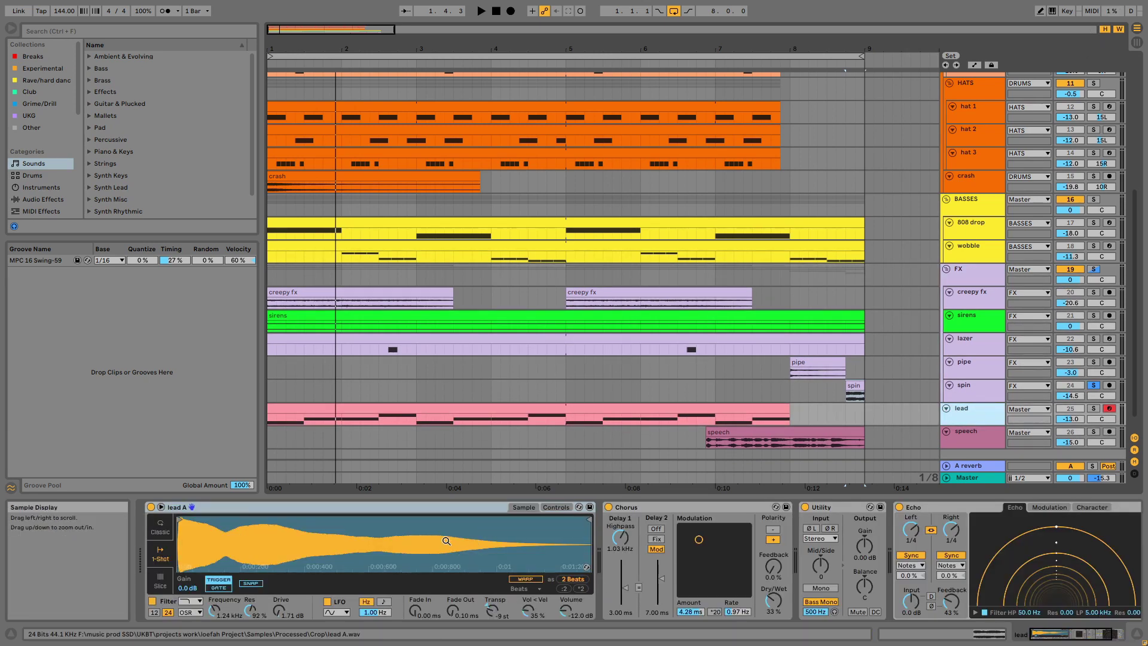
pyautogui.click(445, 508)
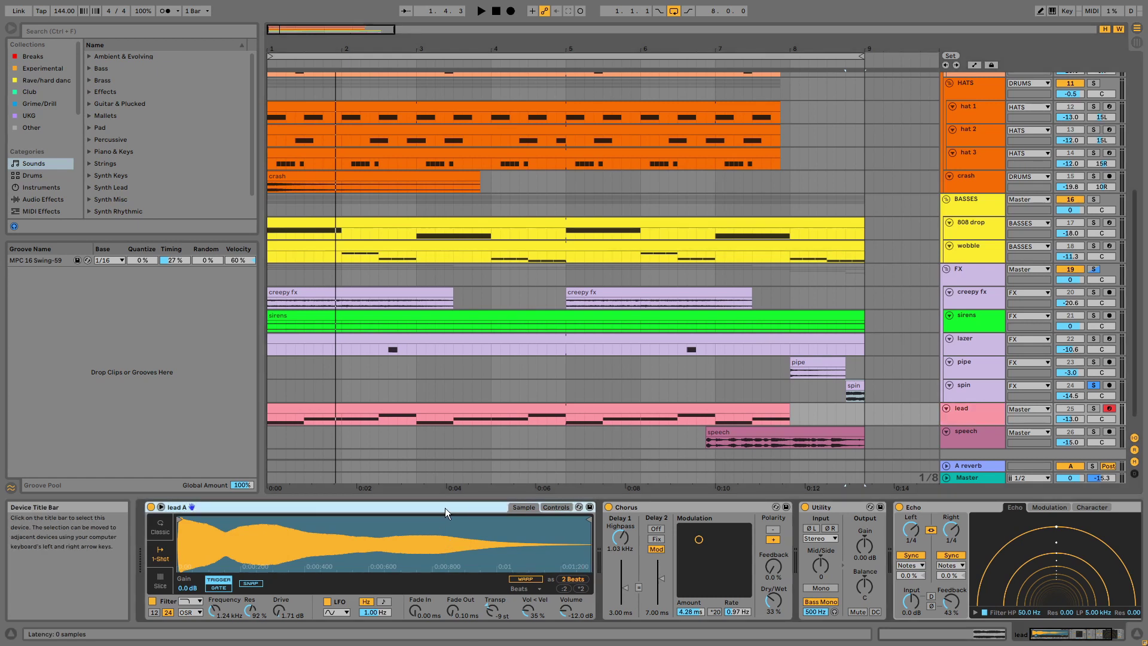
pyautogui.click(1094, 408)
pyautogui.press('space')
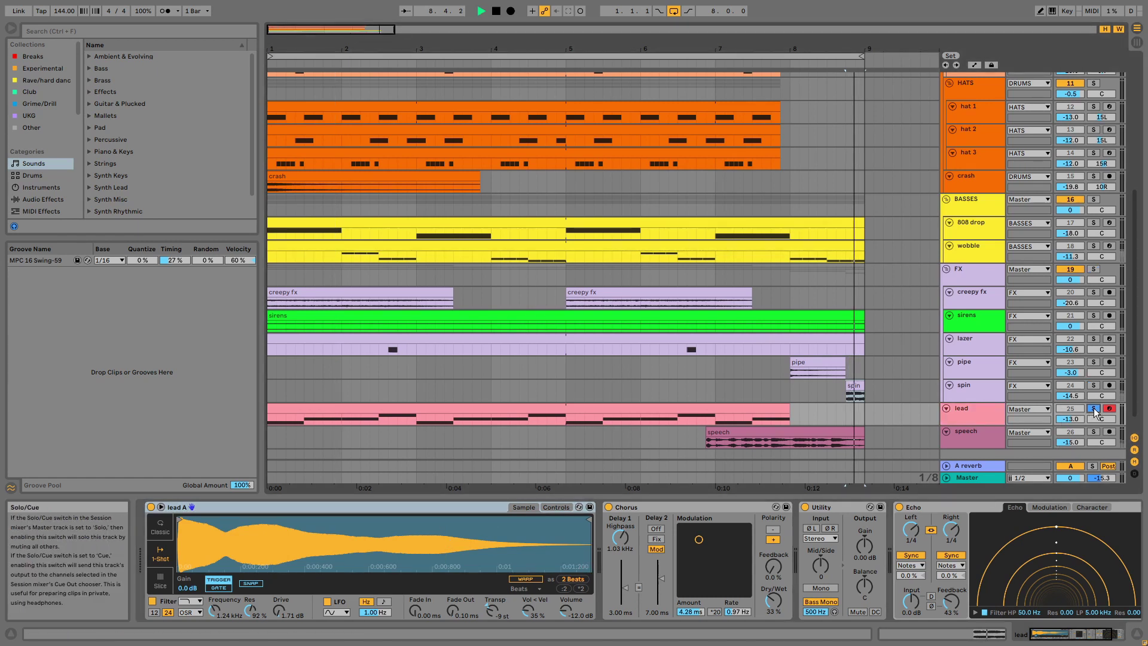
pyautogui.click(769, 406)
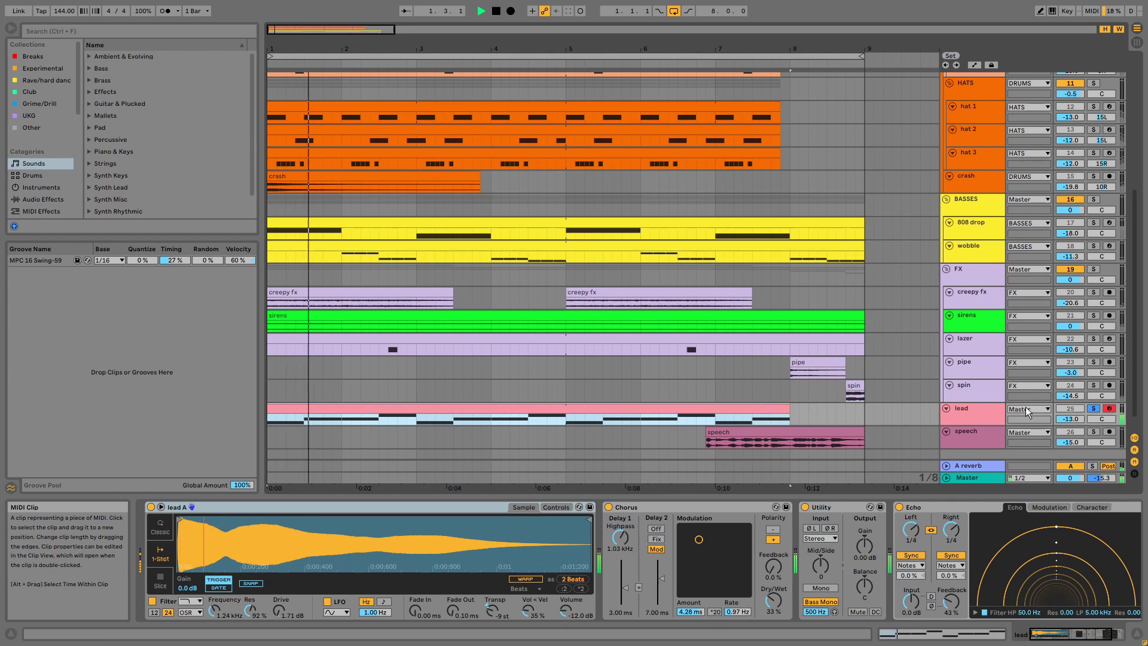
pyautogui.click(1094, 408)
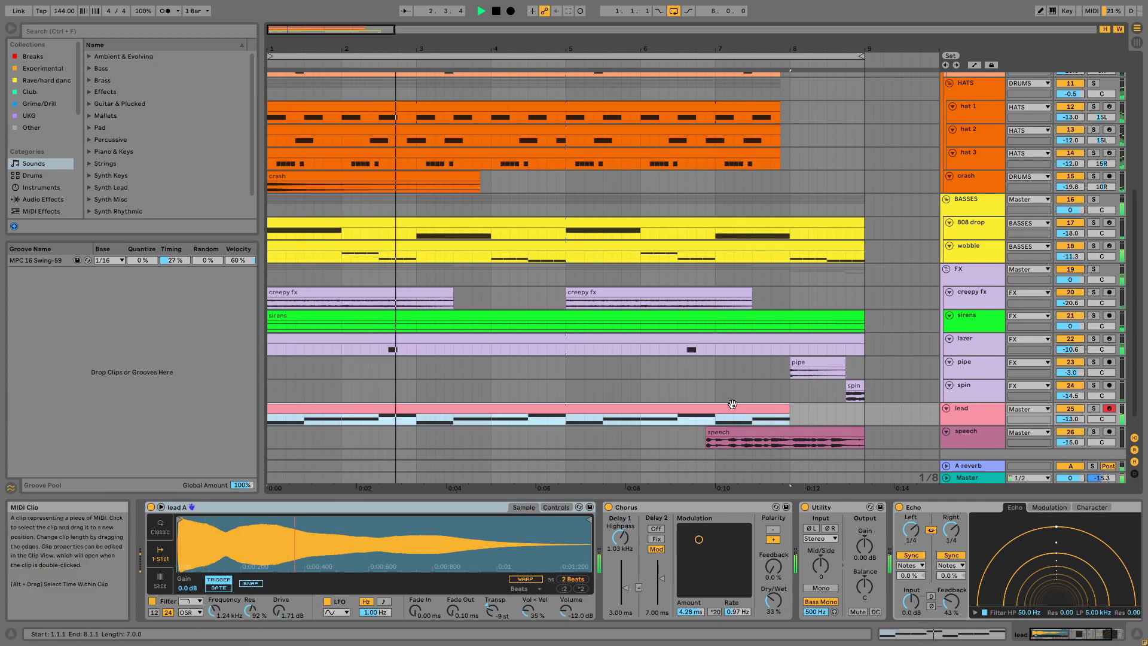
# Open the lead clip's MIDI notes, stop playback, examine the first A3 and B3 notes, and return to the arrangement.
pyautogui.doubleClick(732, 404)
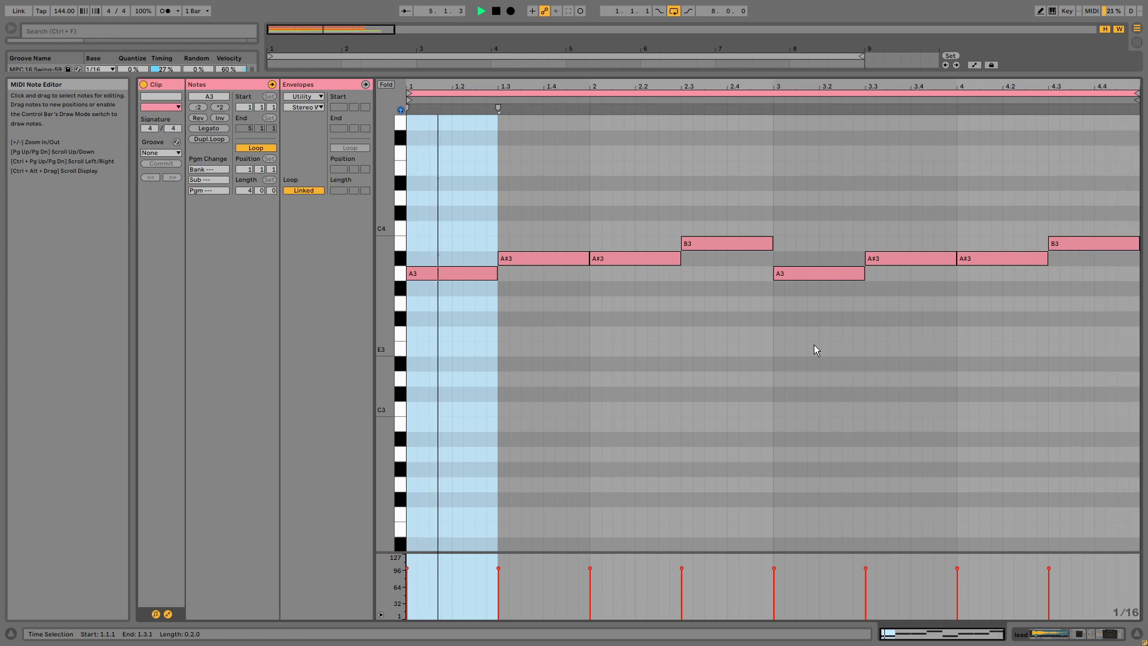
pyautogui.press('space')
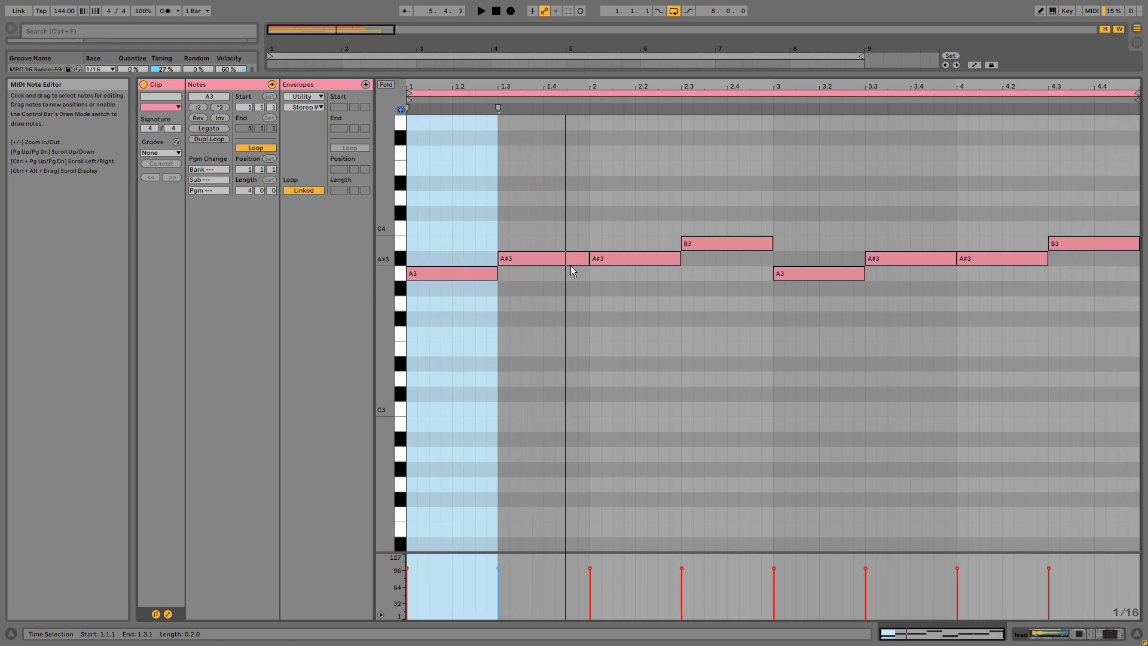
pyautogui.click(485, 333)
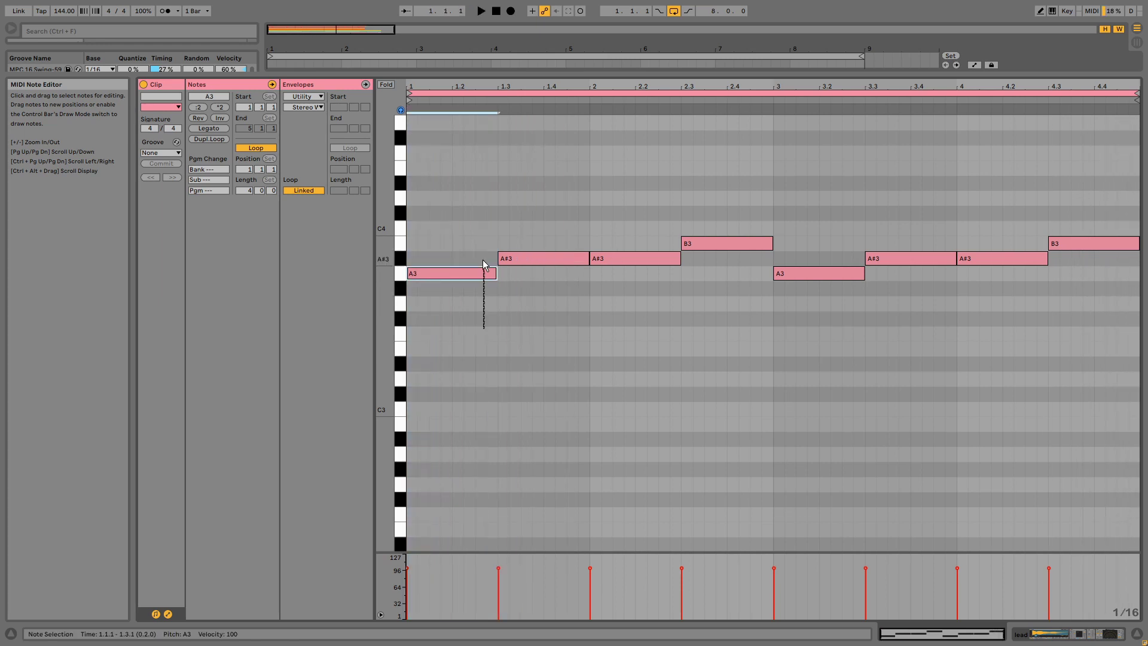
pyautogui.click(707, 243)
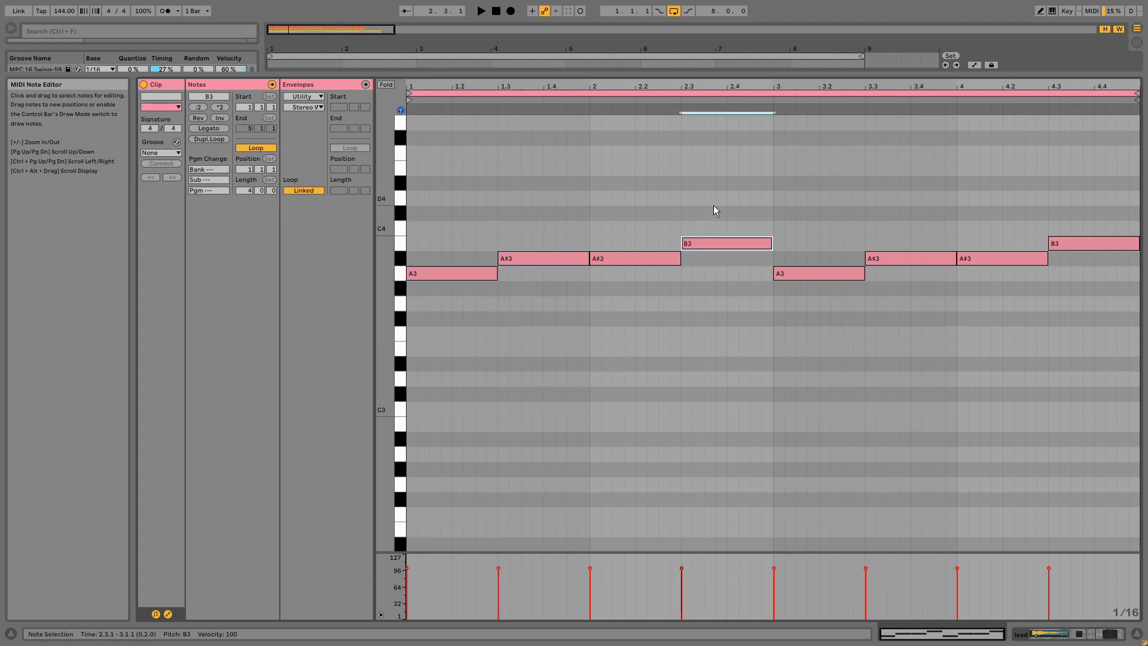
pyautogui.hotkey('ctrl', 'alt', 'e')
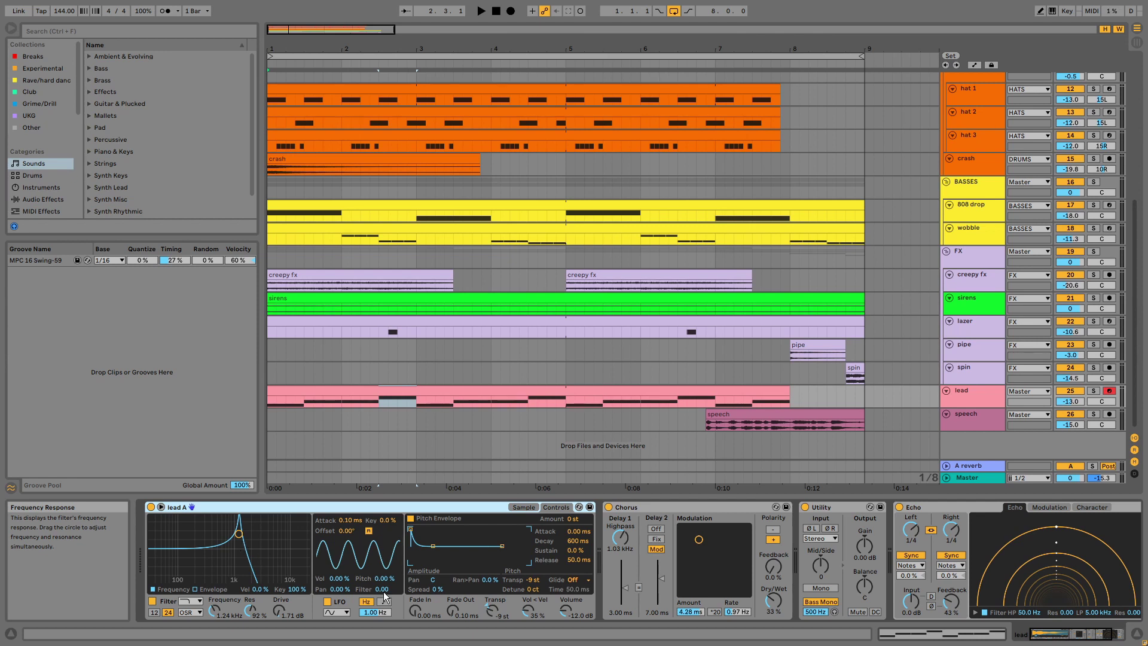
# Examine the lead track's Chorus, Utility and Echo, and enlarge the track to reveal its reverb send.
pyautogui.click(703, 507)
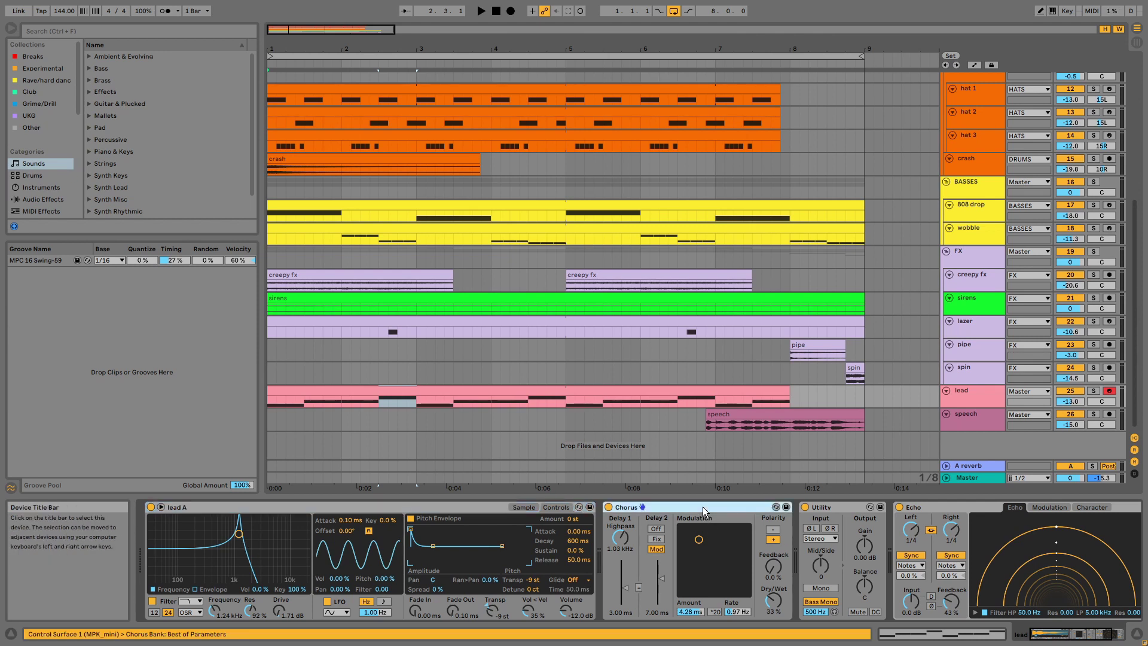
pyautogui.click(846, 508)
pyautogui.click(914, 507)
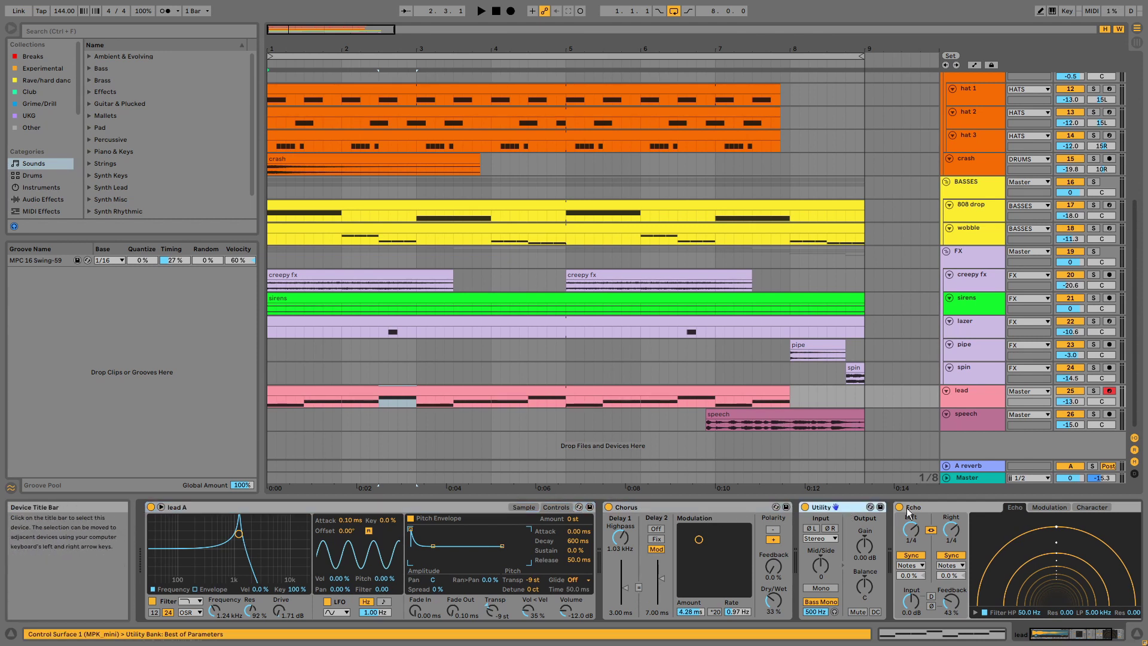
pyautogui.click(981, 402)
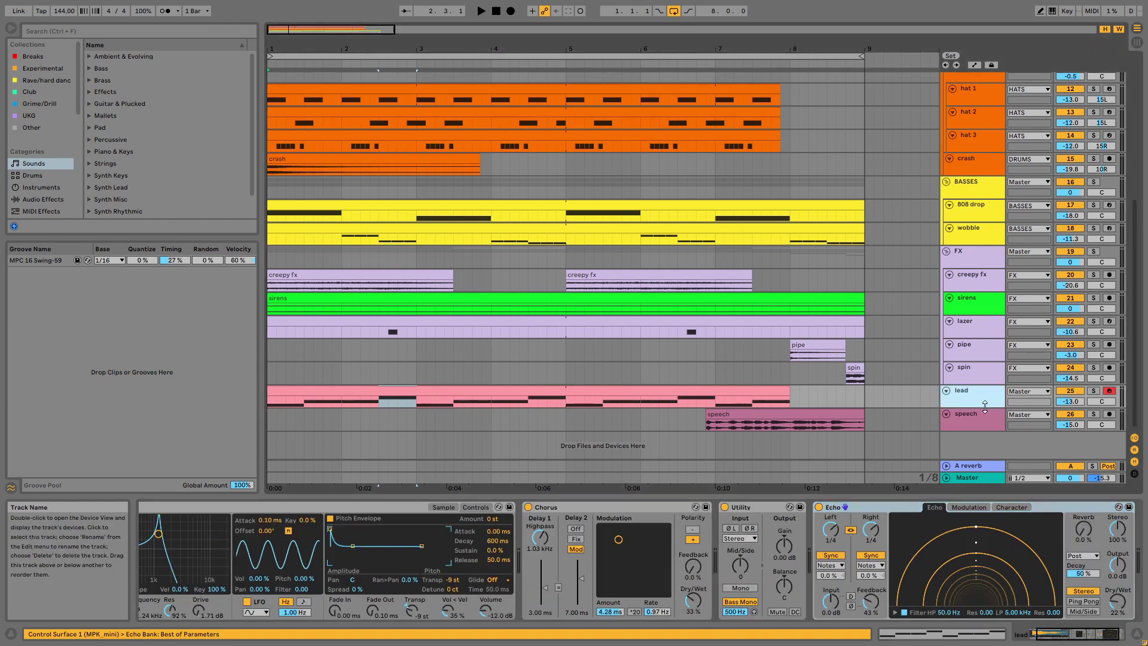
pyautogui.moveTo(986, 409); pyautogui.dragTo(988, 420)
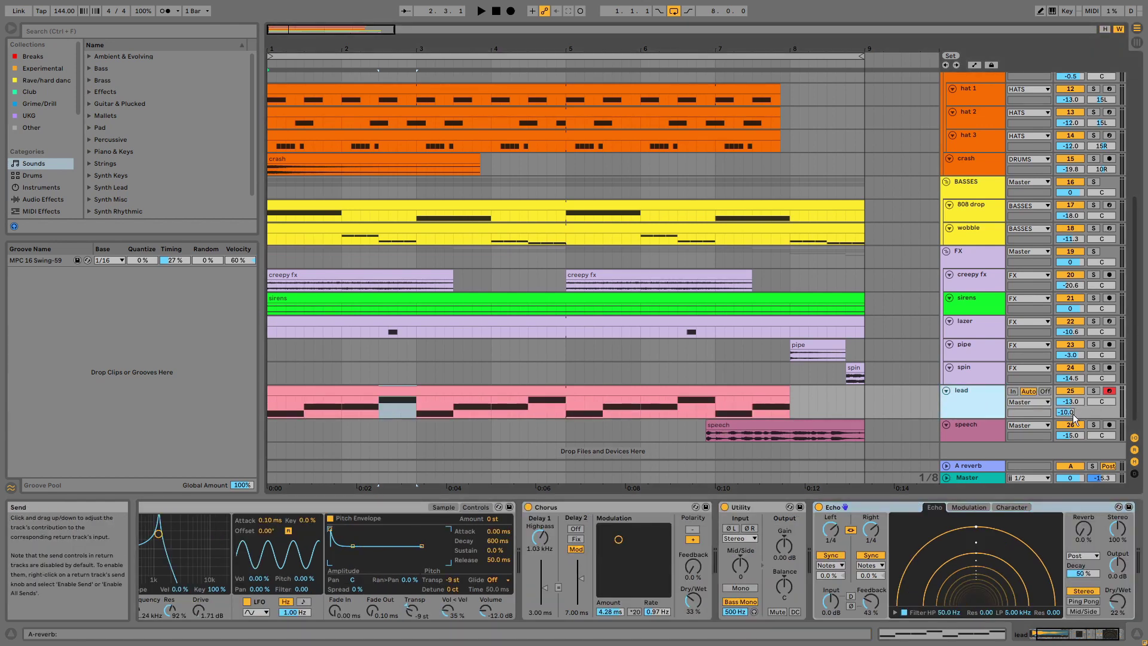
# Solo the speech track, play its clip, and turn the solo off to hear it with the full mix.
pyautogui.click(1093, 425)
pyautogui.click(786, 427)
pyautogui.press('space')
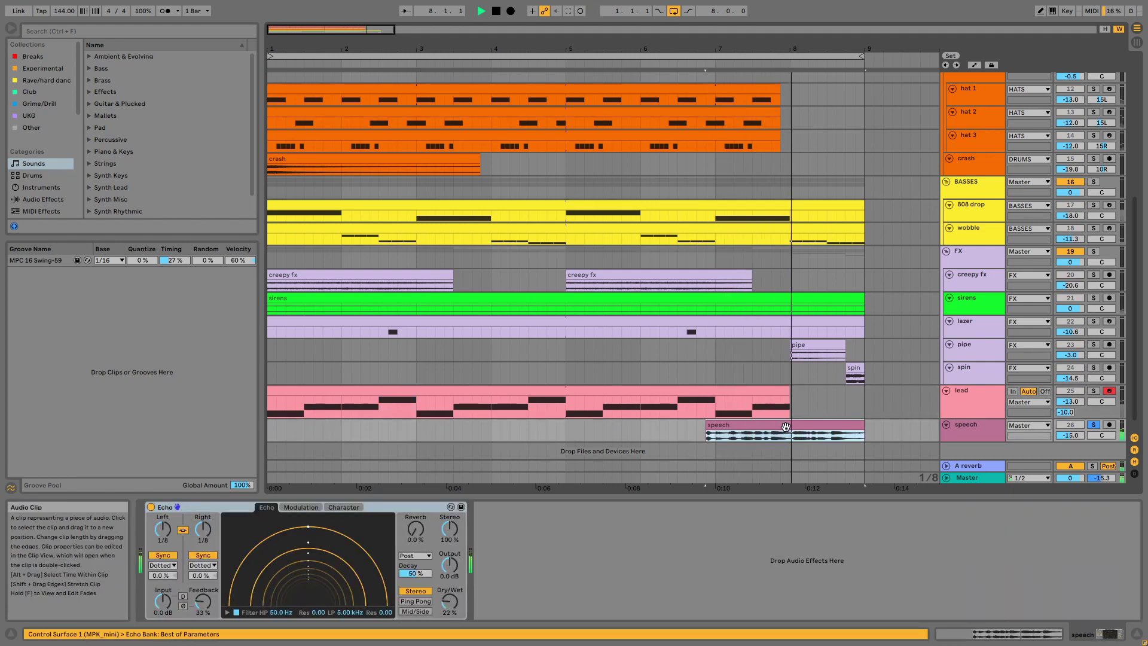
pyautogui.click(1094, 425)
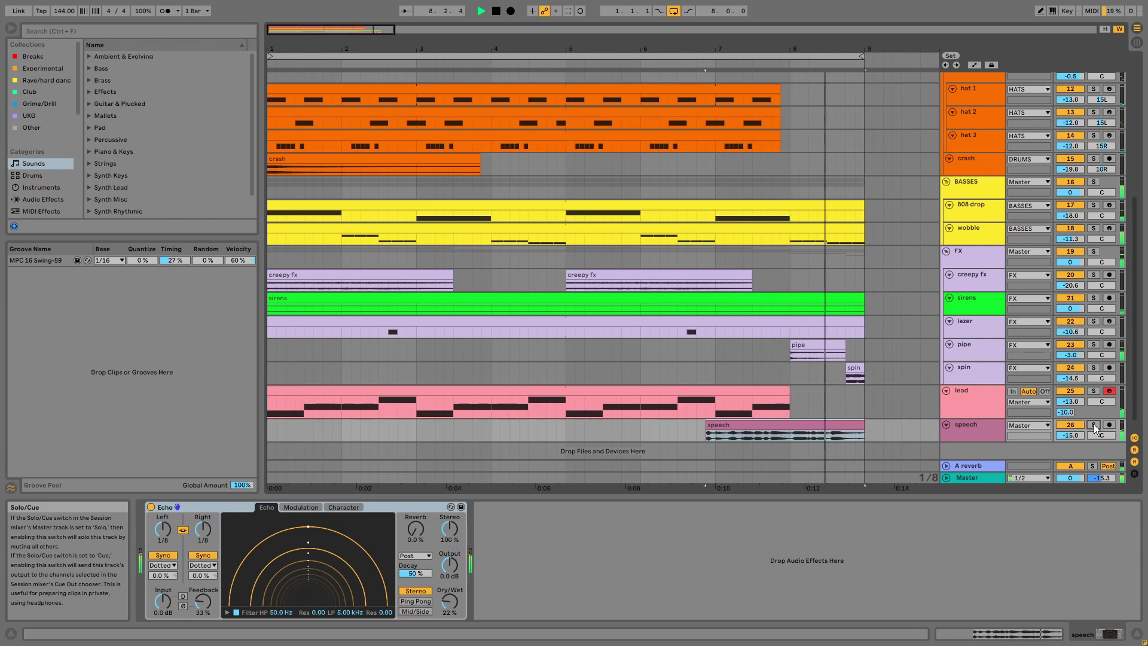
# Stop playback and enlarge the speech track to reveal its reverb send.
pyautogui.press('space')
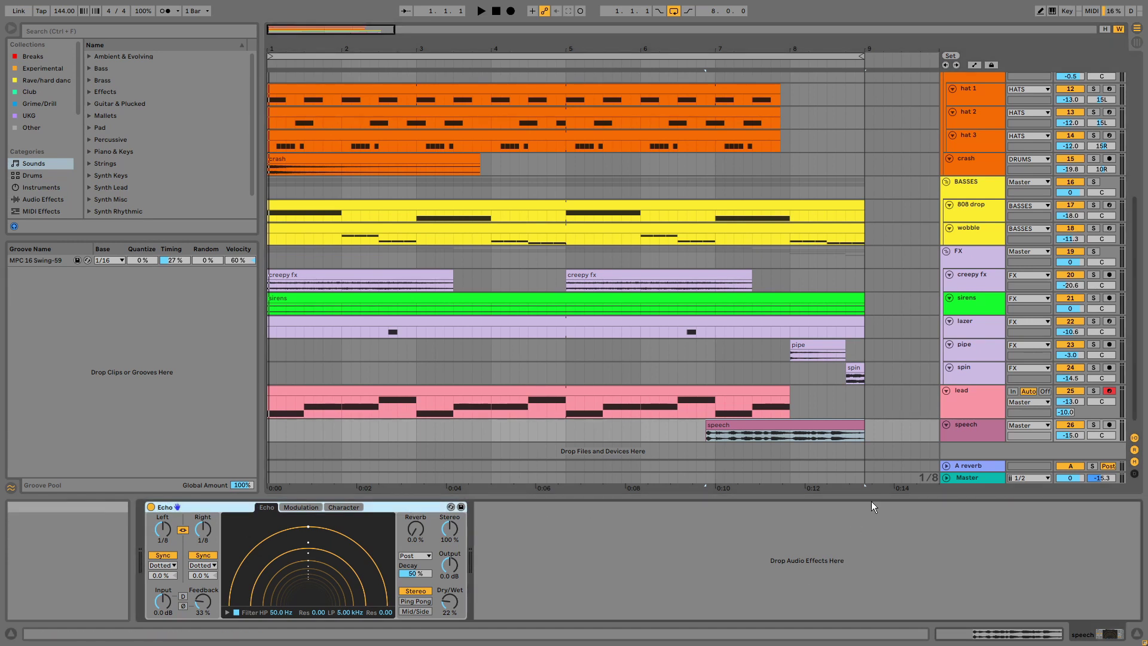
pyautogui.click(974, 432)
pyautogui.moveTo(975, 443); pyautogui.dragTo(975, 454)
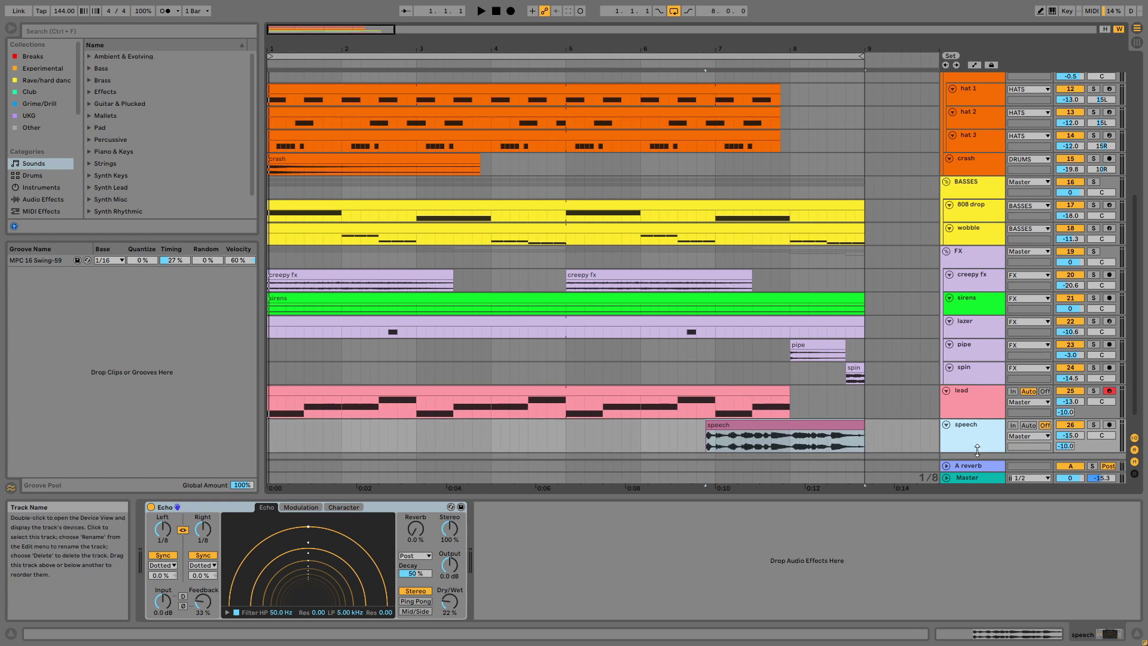